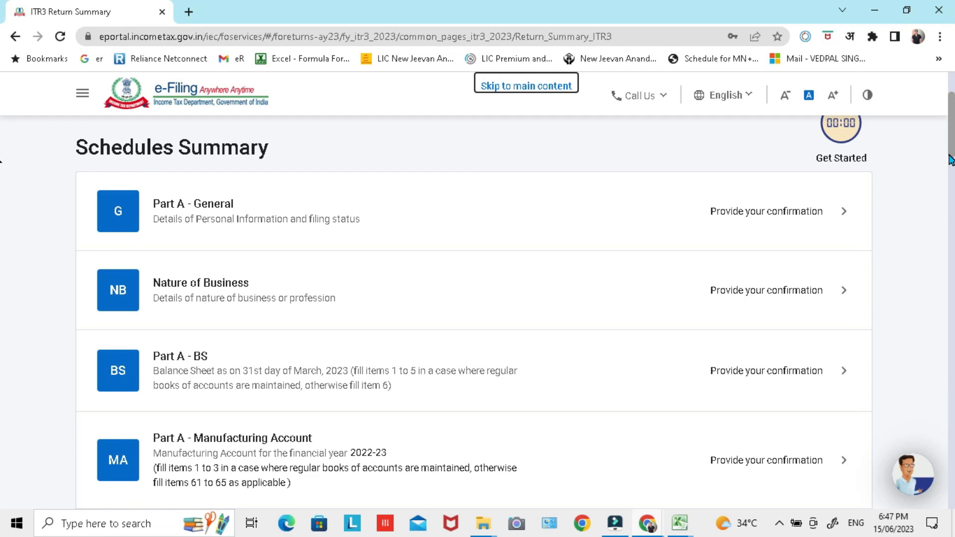
Step: Look through the ITR-3 schedules summary and open Part A - General
{"action": "left_click_drag", "start_coordinate": [951, 142], "coordinate": [949, 140]}
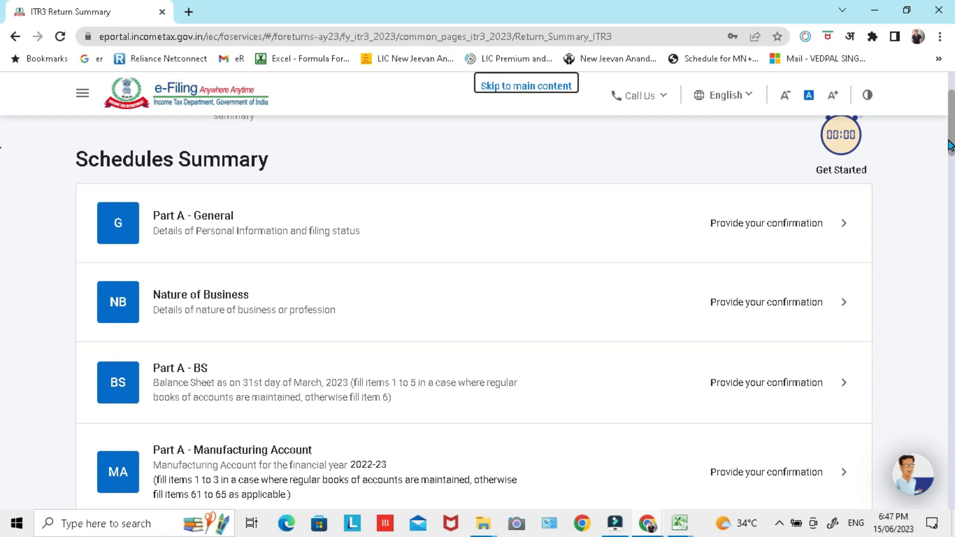
{"action": "scroll", "coordinate": [3, 151], "scroll_direction": "down", "scroll_amount": 1}
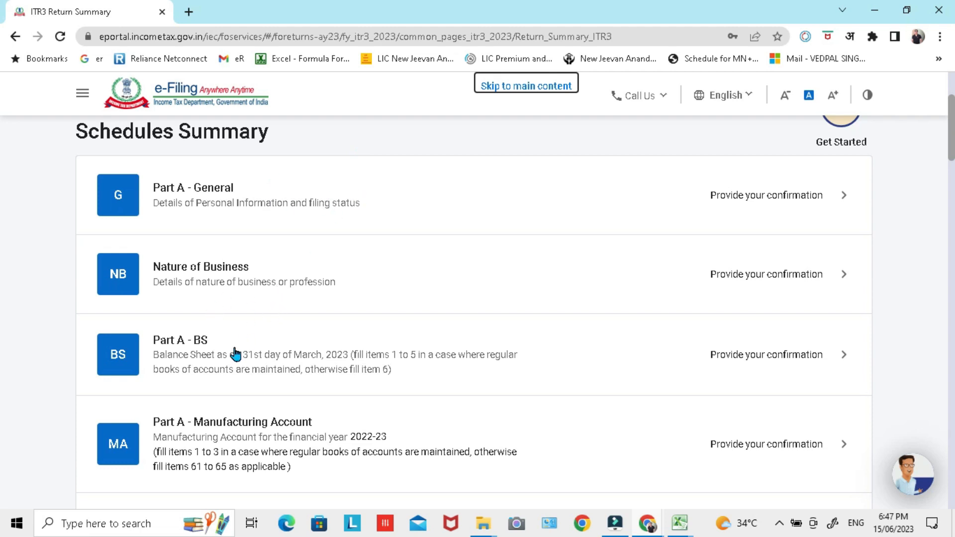
{"action": "scroll", "coordinate": [950, 131], "scroll_direction": "down", "scroll_amount": 5}
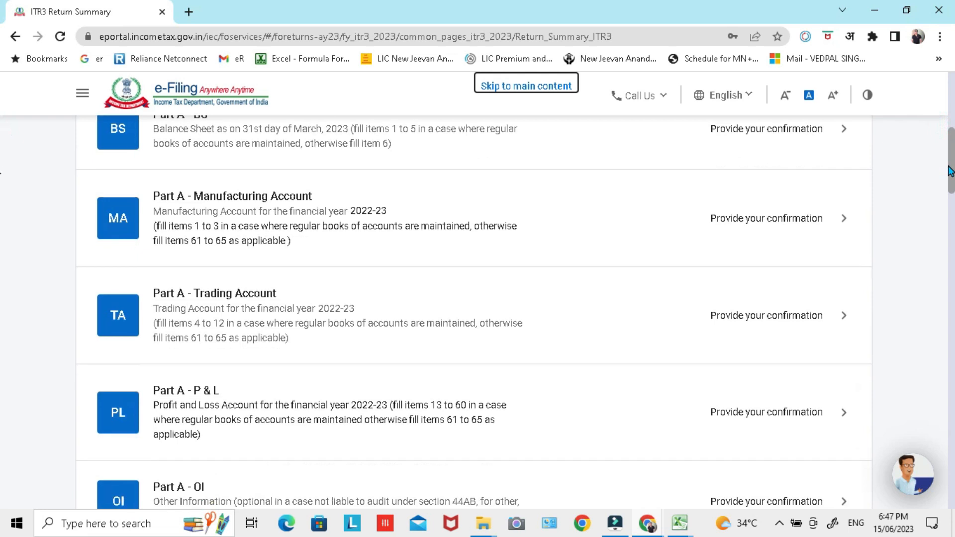
{"action": "left_click_drag", "start_coordinate": [954, 195], "coordinate": [954, 227]}
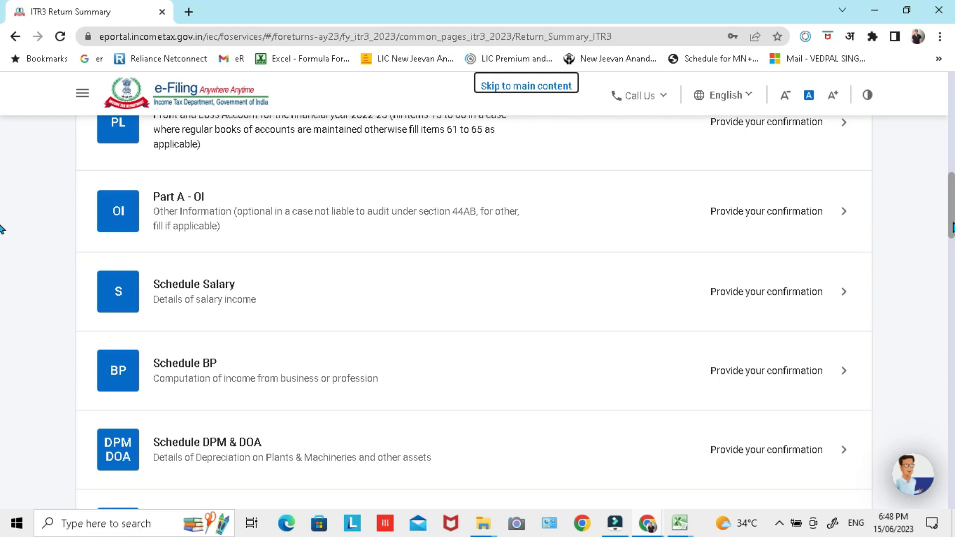
{"action": "scroll", "coordinate": [1, 229], "scroll_direction": "up", "scroll_amount": 10}
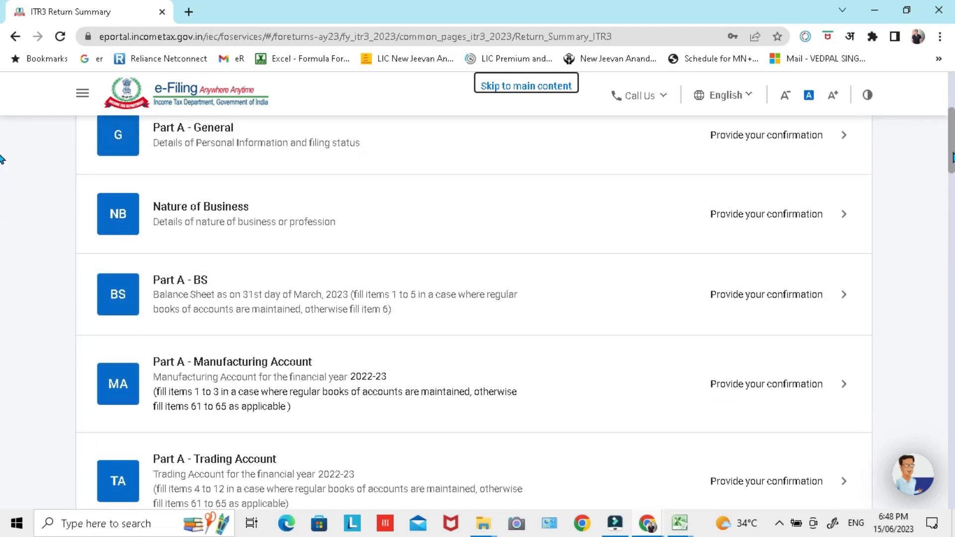
{"action": "scroll", "coordinate": [1, 144], "scroll_direction": "down", "scroll_amount": 1}
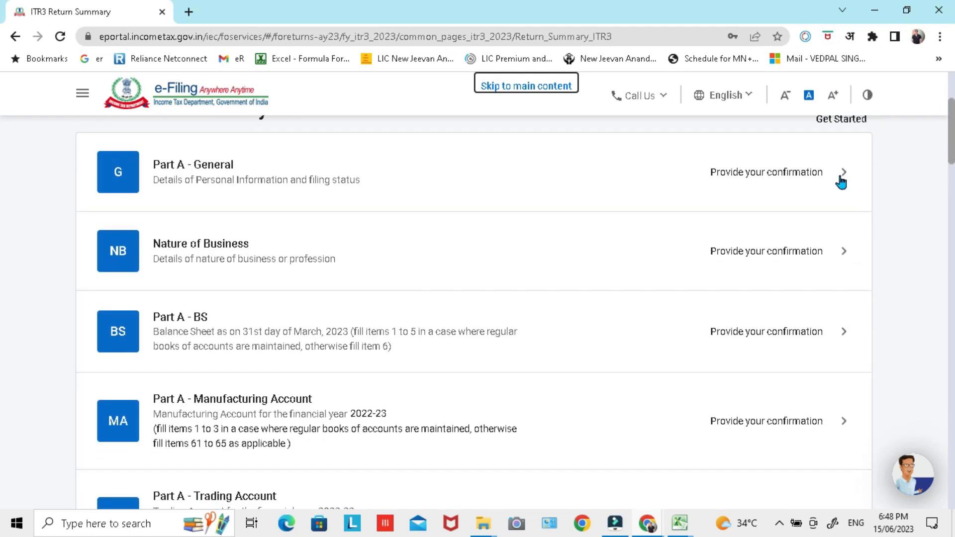
{"action": "left_click", "coordinate": [841, 183]}
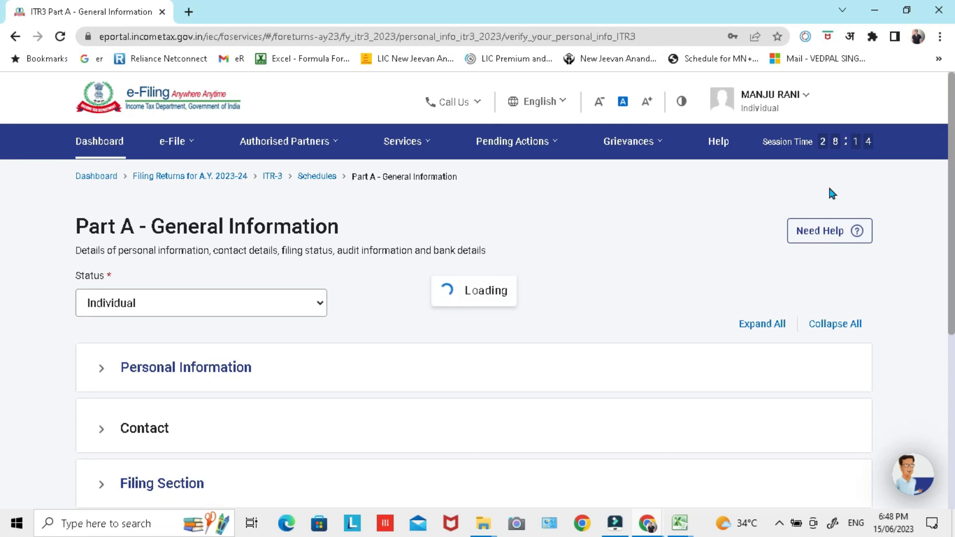
Step: In the Filing Section, answer No to earlier opting for the 115BAC new tax regime and choose Not opting for the current assessment year
{"action": "scroll", "coordinate": [237, 326], "scroll_direction": "down", "scroll_amount": 3}
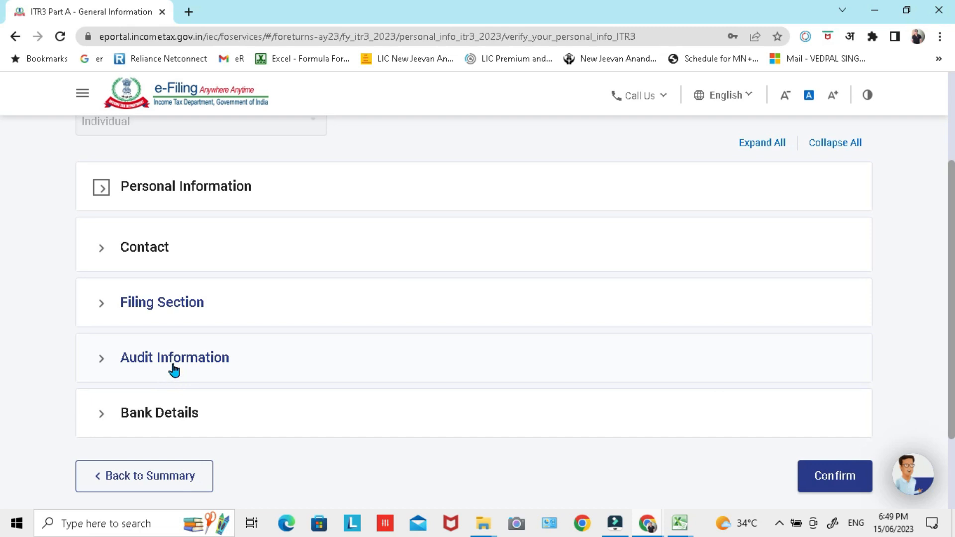
{"action": "left_click", "coordinate": [101, 304]}
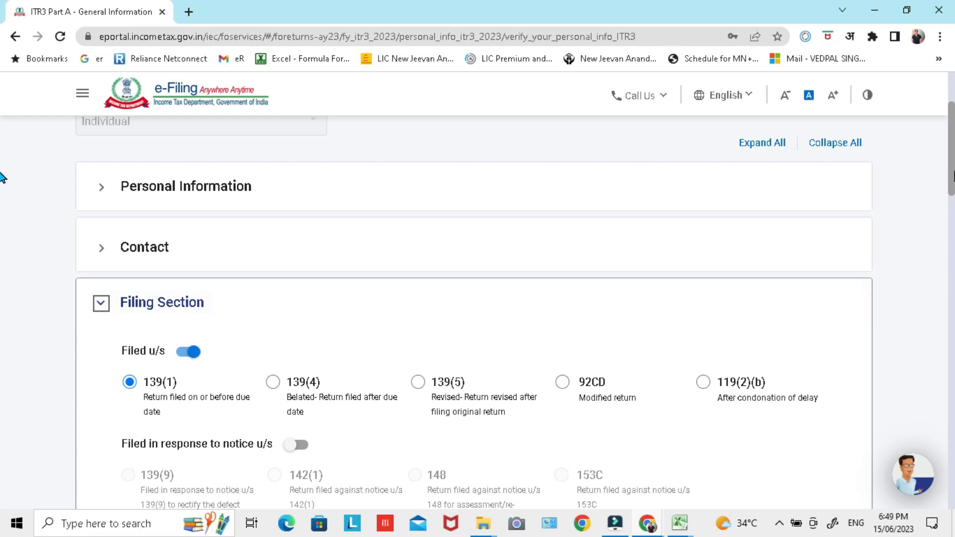
{"action": "scroll", "coordinate": [2, 200], "scroll_direction": "down", "scroll_amount": 4}
{"action": "scroll", "coordinate": [3, 224], "scroll_direction": "down", "scroll_amount": 4}
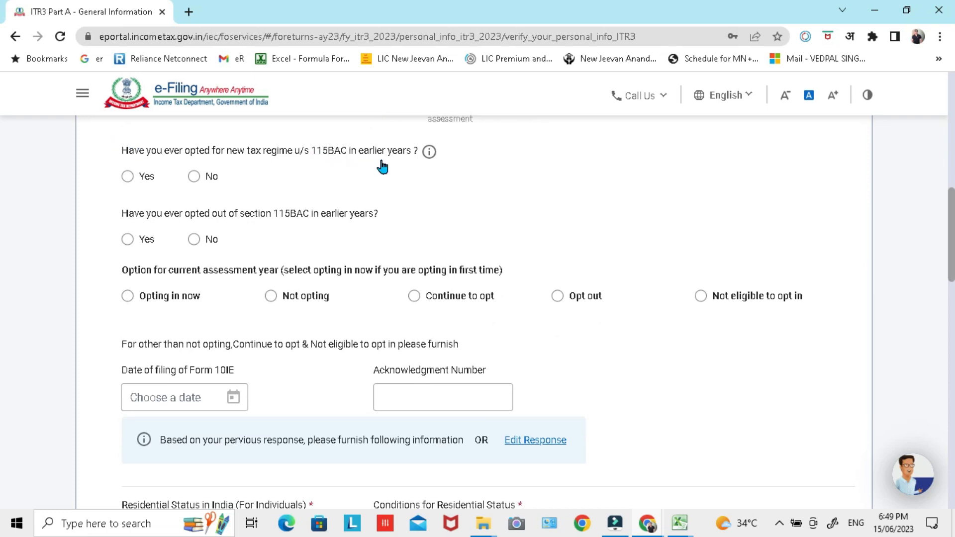
{"action": "left_click", "coordinate": [193, 178]}
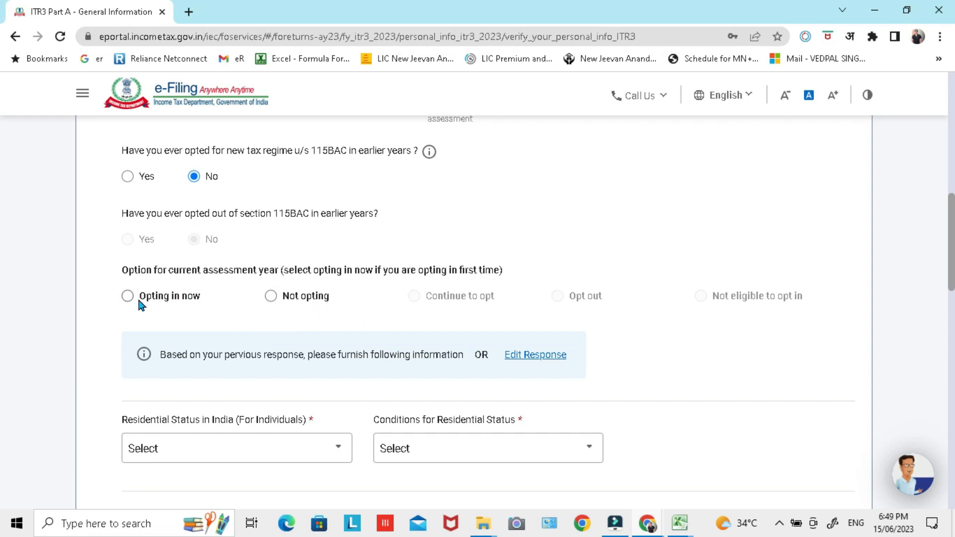
{"action": "left_click", "coordinate": [271, 298]}
Step: Set the residential status to Resident, with the condition of being in India for 182 days or more during the previous year
{"action": "left_click_drag", "start_coordinate": [952, 250], "coordinate": [951, 315]}
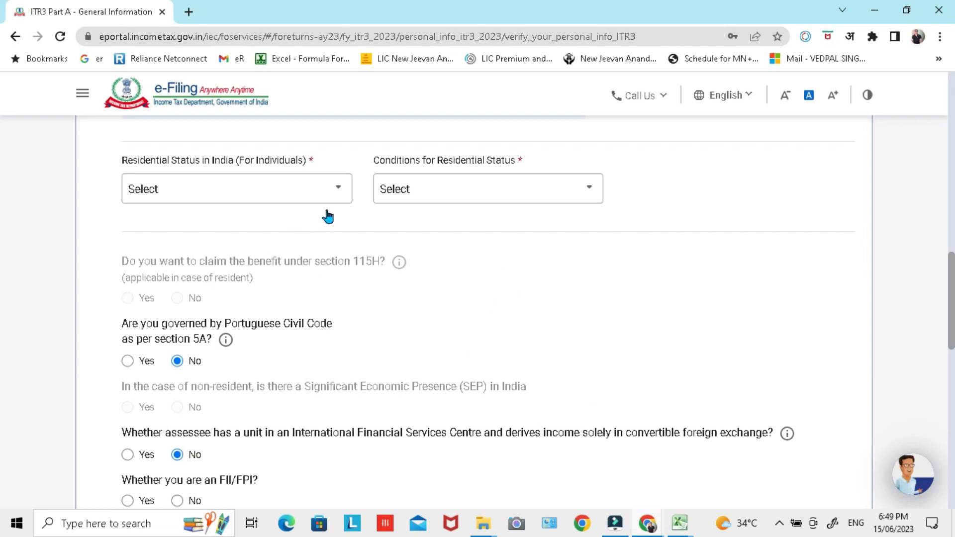
{"action": "left_click", "coordinate": [336, 194]}
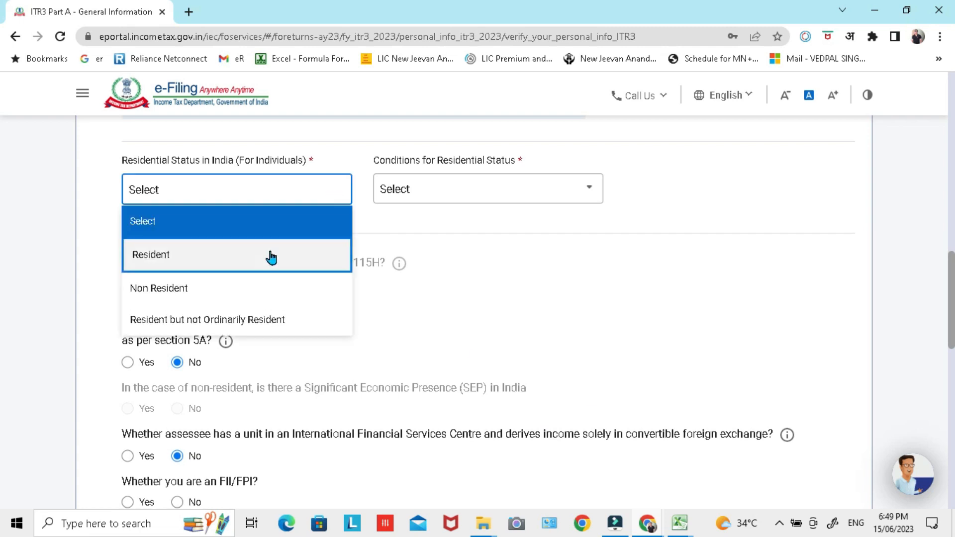
{"action": "left_click", "coordinate": [272, 257]}
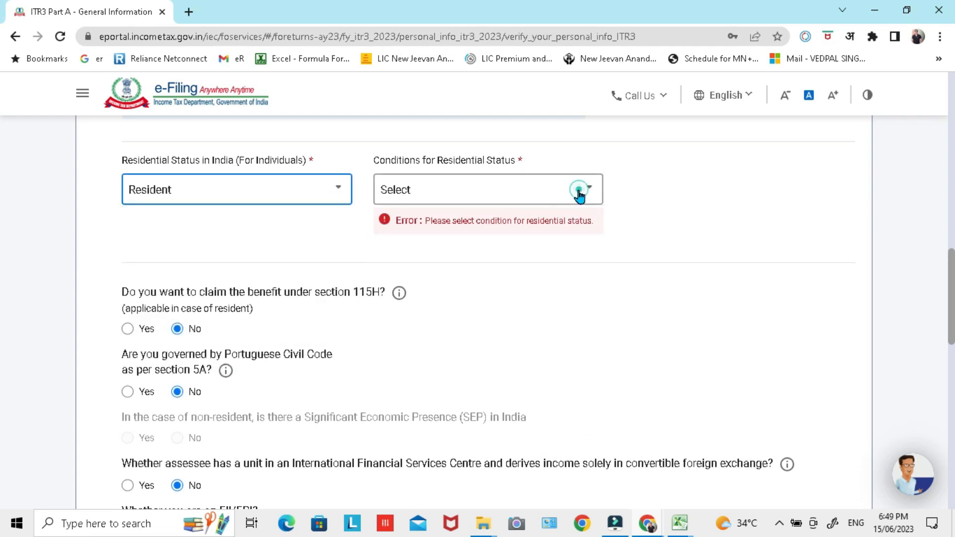
{"action": "left_click", "coordinate": [578, 191]}
{"action": "left_click", "coordinate": [479, 257]}
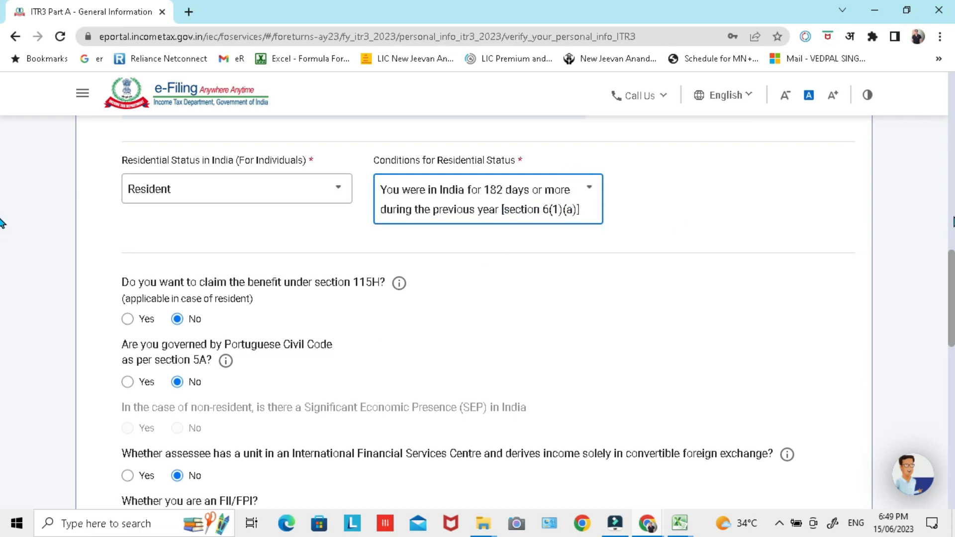
Step: Answer No to the FII/FPI question and to having been a company director during the previous year
{"action": "scroll", "coordinate": [951, 319], "scroll_direction": "down", "scroll_amount": 2}
{"action": "scroll", "coordinate": [951, 318], "scroll_direction": "down", "scroll_amount": 2}
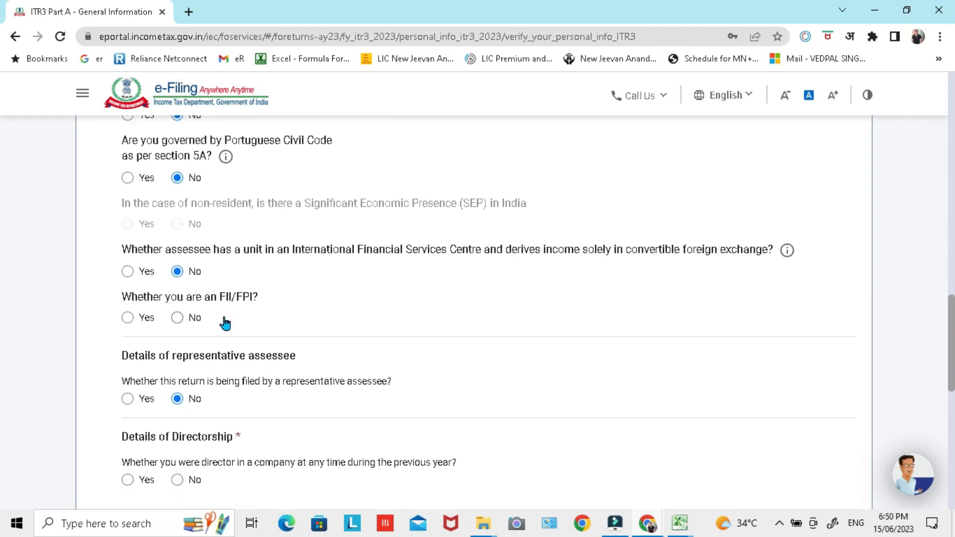
{"action": "left_click", "coordinate": [178, 318]}
{"action": "scroll", "coordinate": [952, 334], "scroll_direction": "down", "scroll_amount": 1}
{"action": "scroll", "coordinate": [952, 333], "scroll_direction": "down", "scroll_amount": 3}
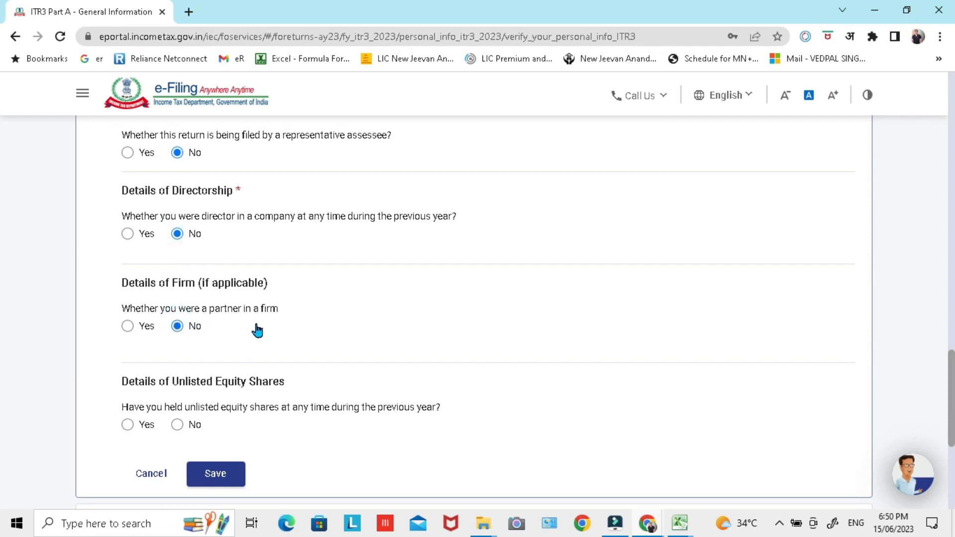
Step: Answer No to having held unlisted equity shares, check the answers above and save the Filing Section
{"action": "scroll", "coordinate": [249, 383], "scroll_direction": "down", "scroll_amount": 1}
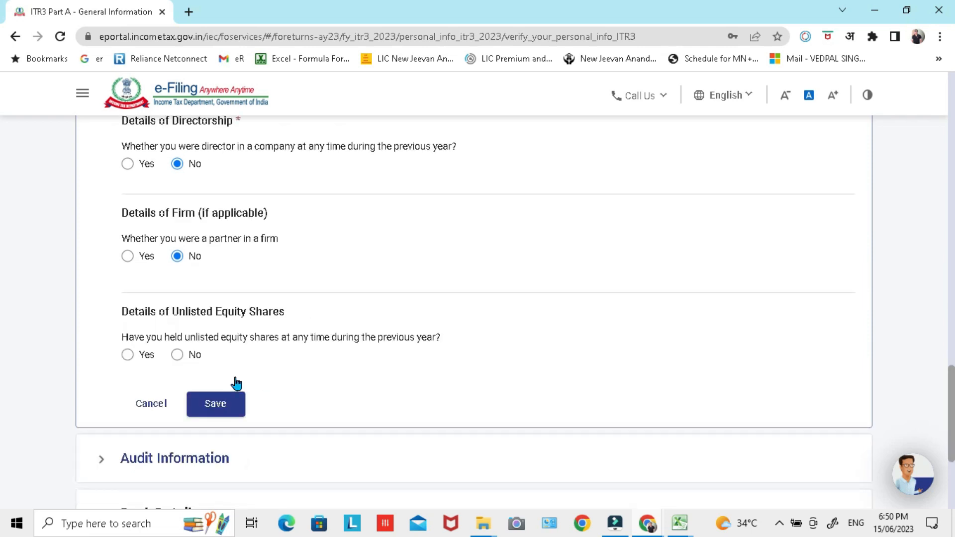
{"action": "left_click", "coordinate": [185, 357]}
{"action": "scroll", "coordinate": [335, 343], "scroll_direction": "up", "scroll_amount": 5}
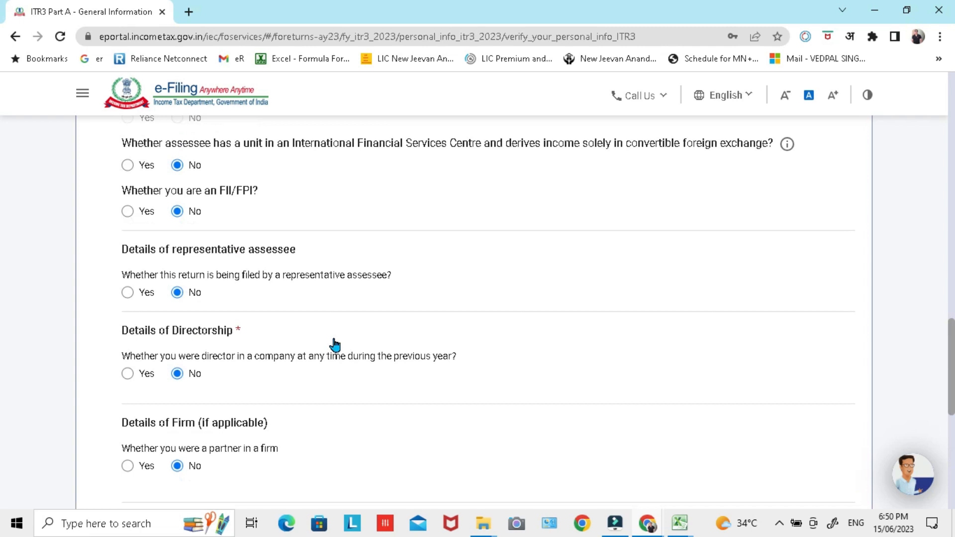
{"action": "scroll", "coordinate": [281, 284], "scroll_direction": "down", "scroll_amount": 8}
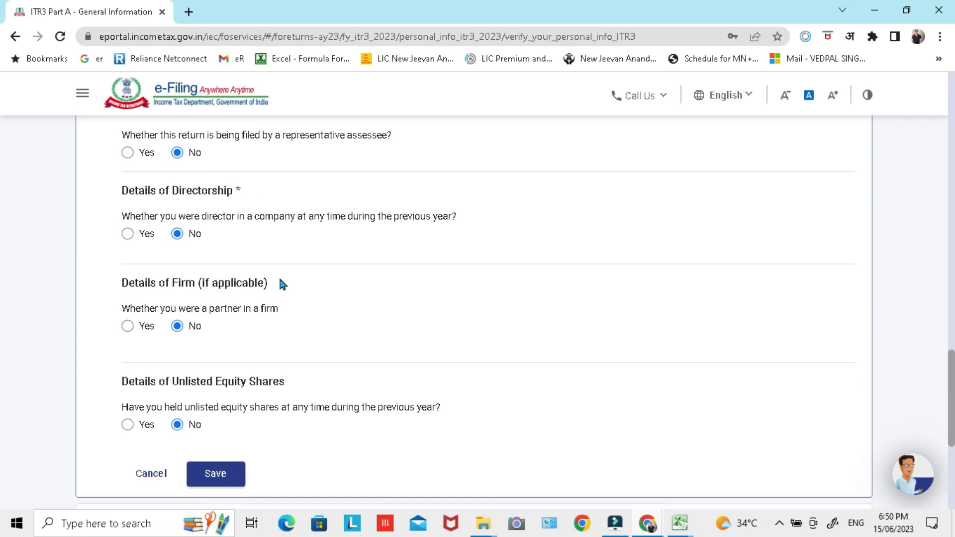
{"action": "scroll", "coordinate": [280, 284], "scroll_direction": "down", "scroll_amount": 2}
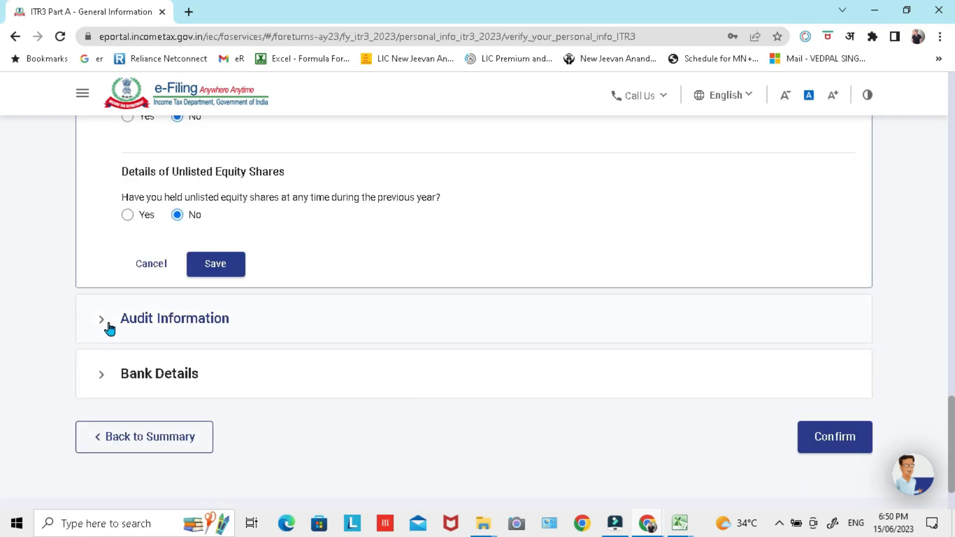
{"action": "left_click", "coordinate": [228, 275]}
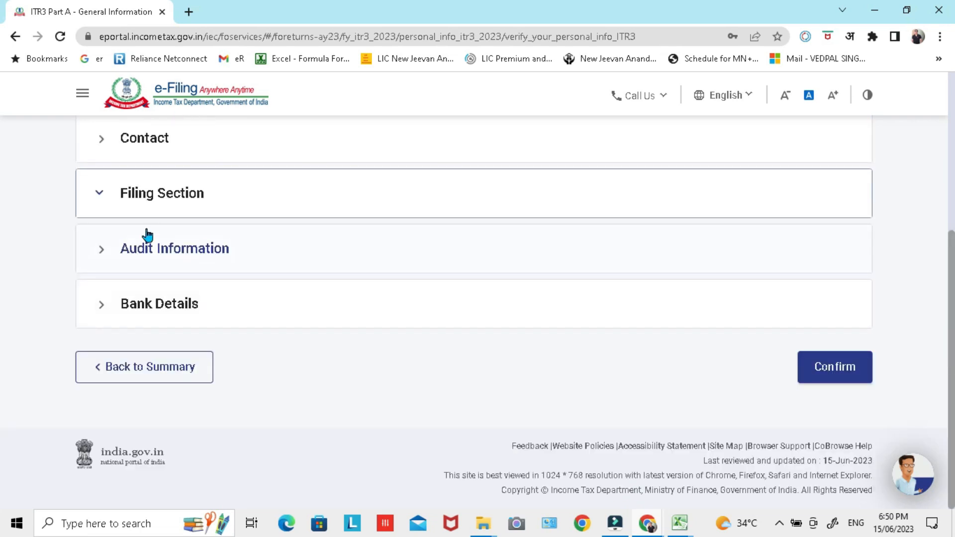
Step: Expand the Audit Information section and read its questions on section 44AA accounts, presumptive income and section 44AB audit
{"action": "left_click", "coordinate": [101, 249]}
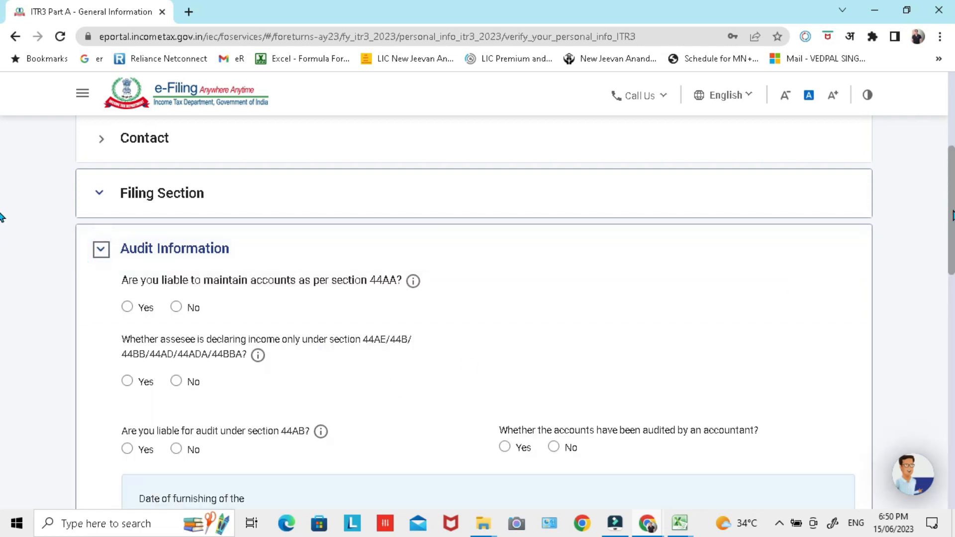
{"action": "scroll", "coordinate": [344, 232], "scroll_direction": "down", "scroll_amount": 1}
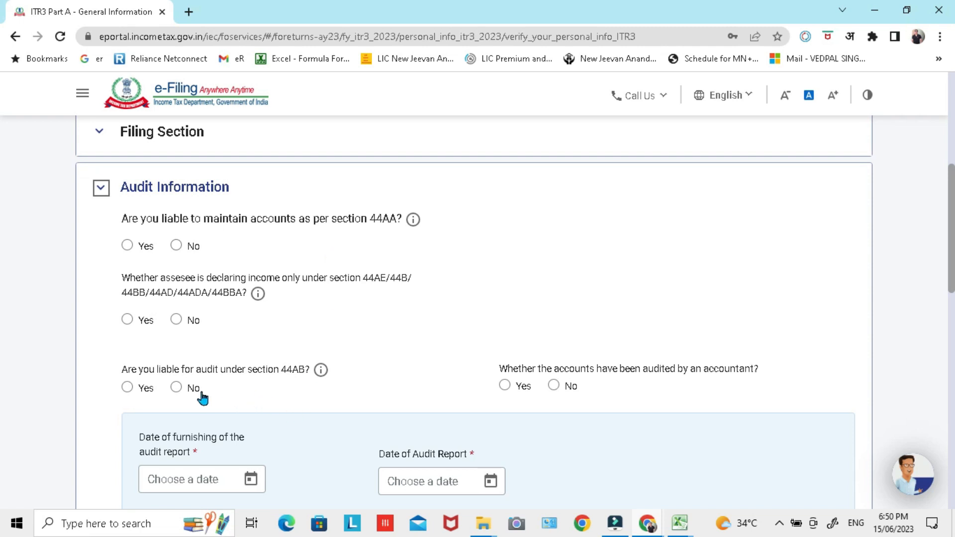
{"action": "scroll", "coordinate": [426, 330], "scroll_direction": "down", "scroll_amount": 1}
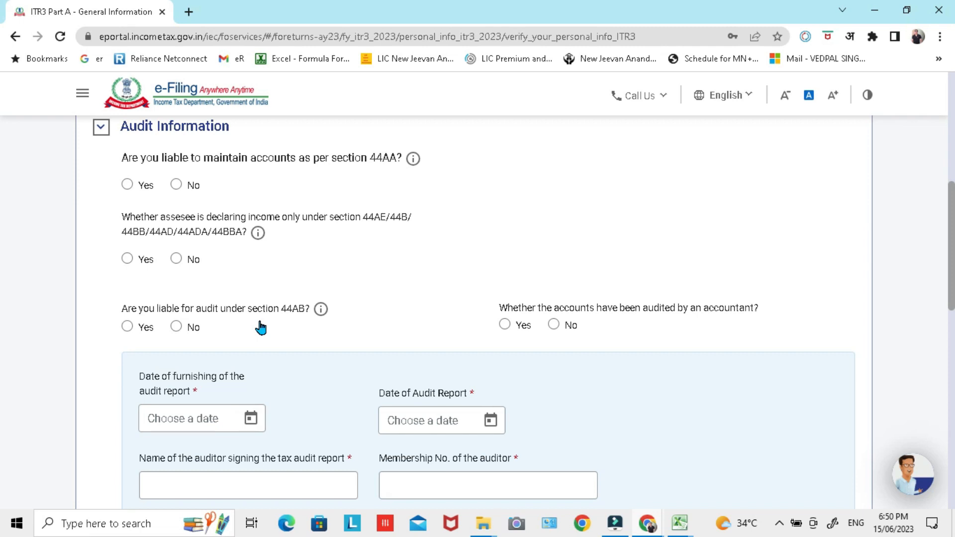
Step: Switch to the Trading & PL-Intraday & FO workbook in Excel and check the section 44AB tax audit limit on the Summary sheet
{"action": "mouse_move", "coordinate": [678, 531]}
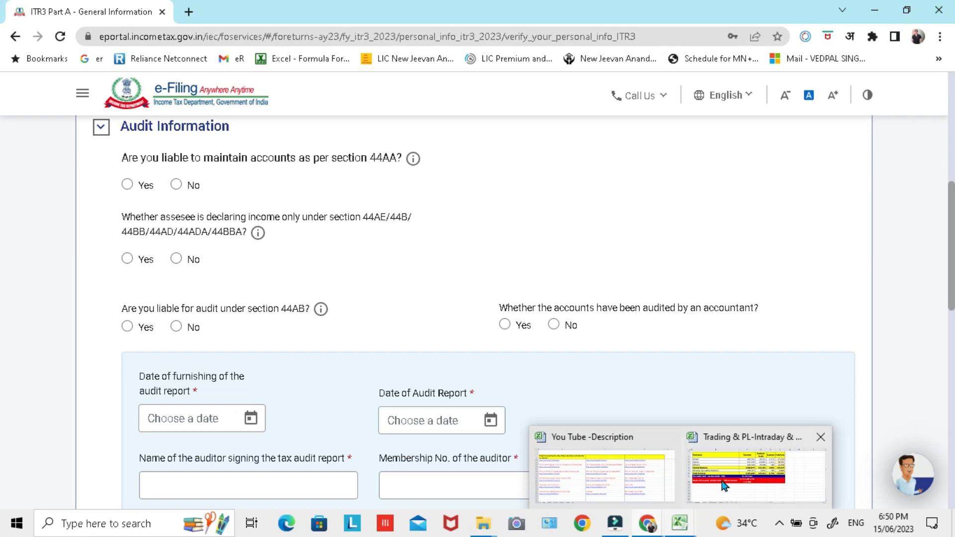
{"action": "left_click", "coordinate": [722, 479]}
{"action": "left_click", "coordinate": [291, 315]}
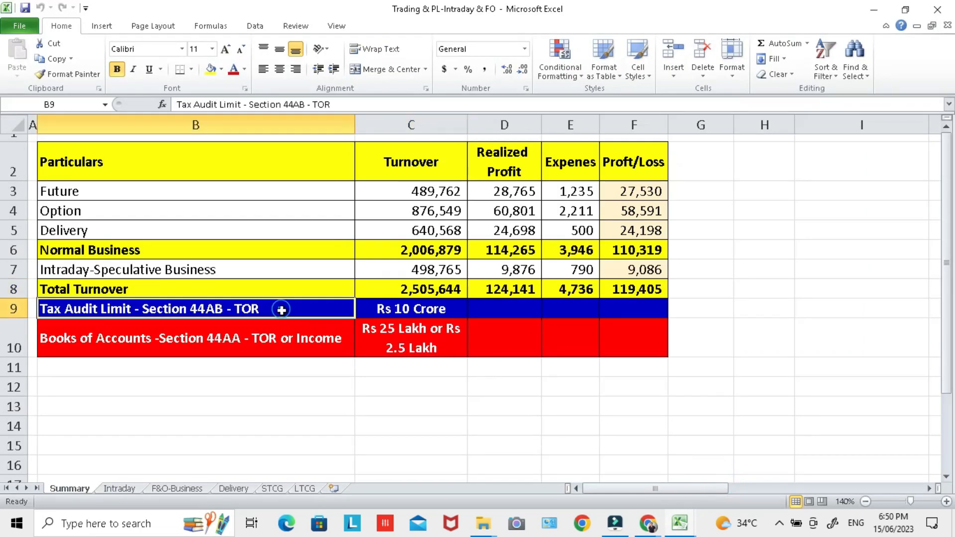
{"action": "left_click", "coordinate": [381, 312]}
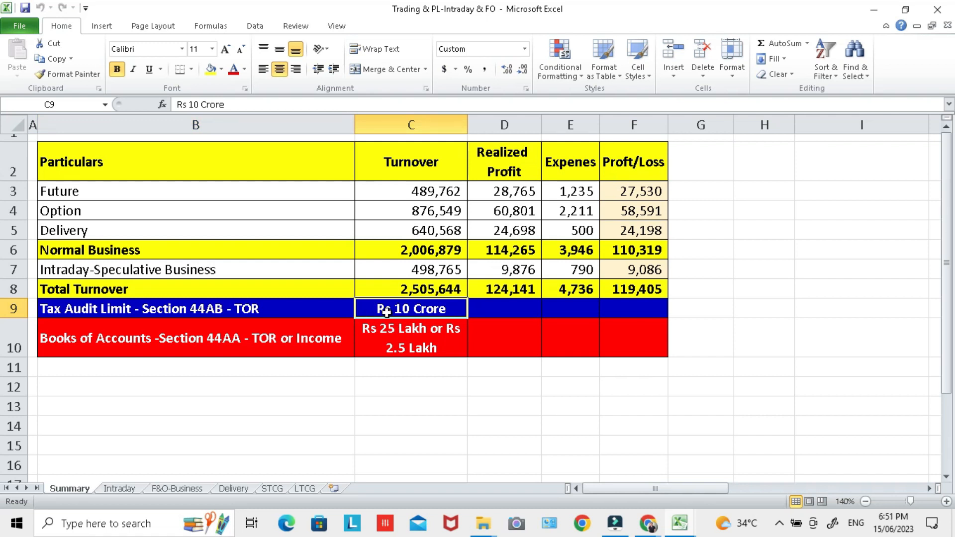
Step: Examine the Summary sheet's normal and speculative business categories and their turnover figures
{"action": "left_click_drag", "start_coordinate": [152, 171], "coordinate": [159, 236]}
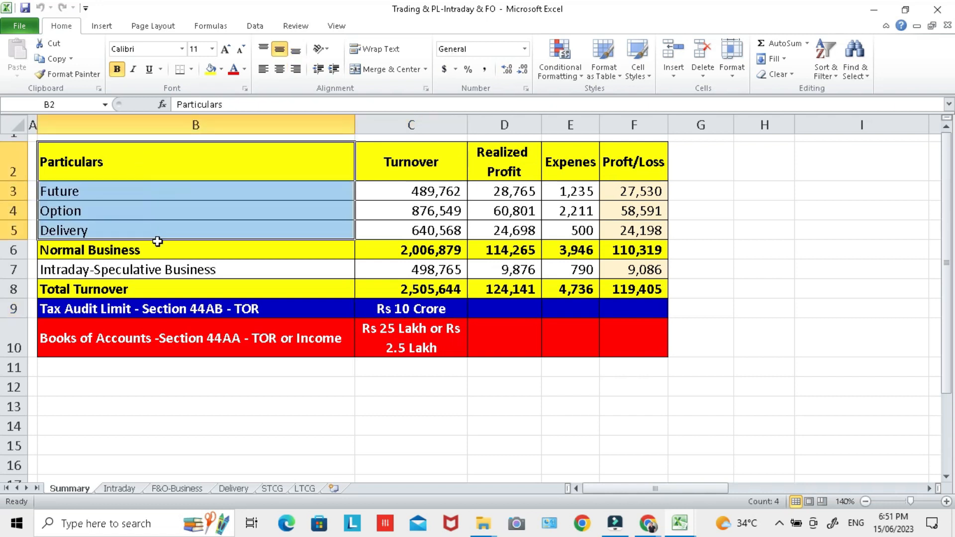
{"action": "left_click", "coordinate": [158, 247]}
{"action": "left_click", "coordinate": [161, 271]}
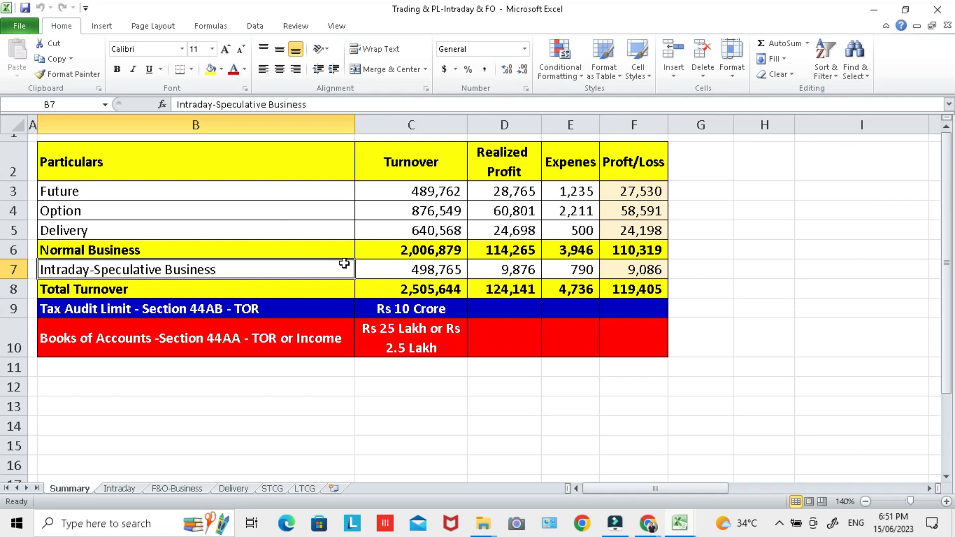
{"action": "left_click_drag", "start_coordinate": [417, 192], "coordinate": [427, 266]}
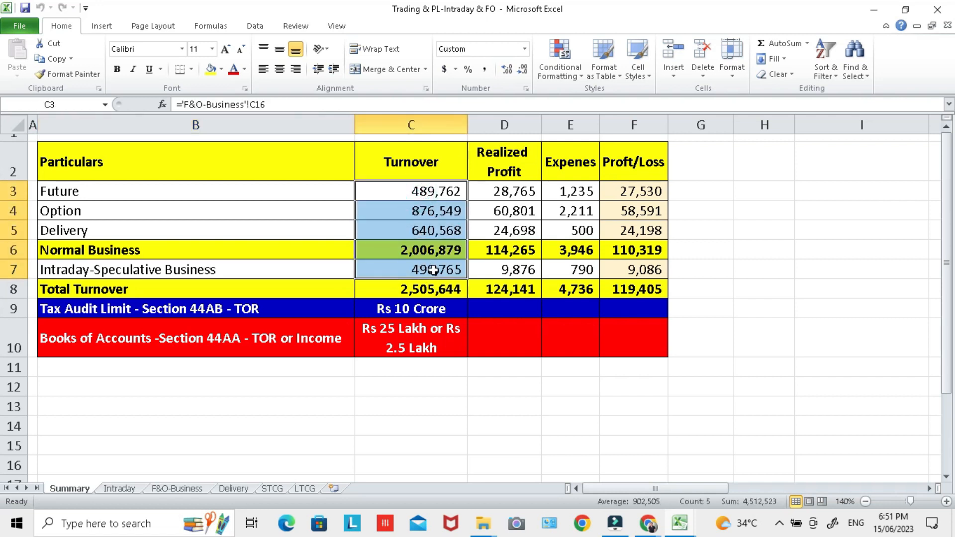
{"action": "left_click", "coordinate": [431, 233]}
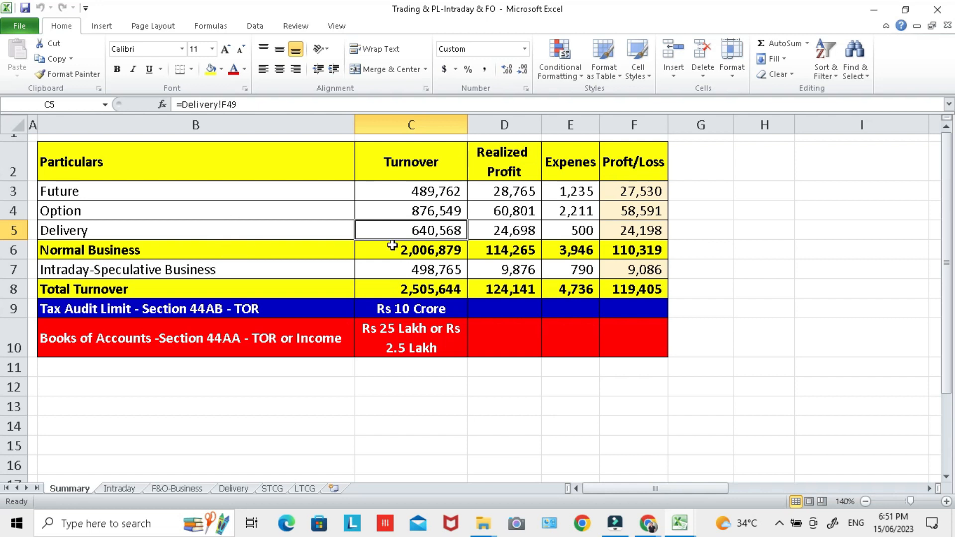
{"action": "left_click", "coordinate": [410, 249]}
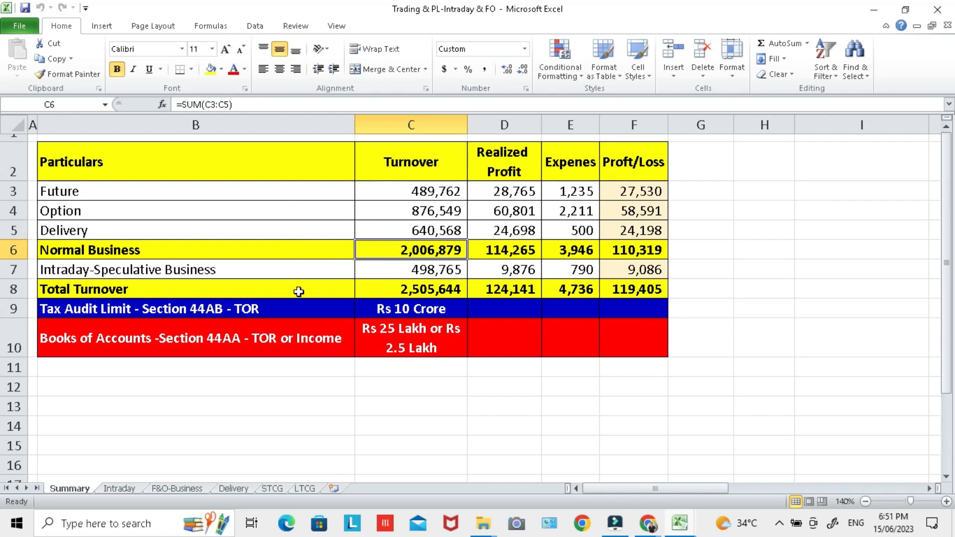
Step: Trace the Future turnover in cell C3 to its source cell on the F&O-Business sheet
{"action": "left_click_drag", "start_coordinate": [410, 188], "coordinate": [411, 229]}
{"action": "left_click", "coordinate": [404, 193]}
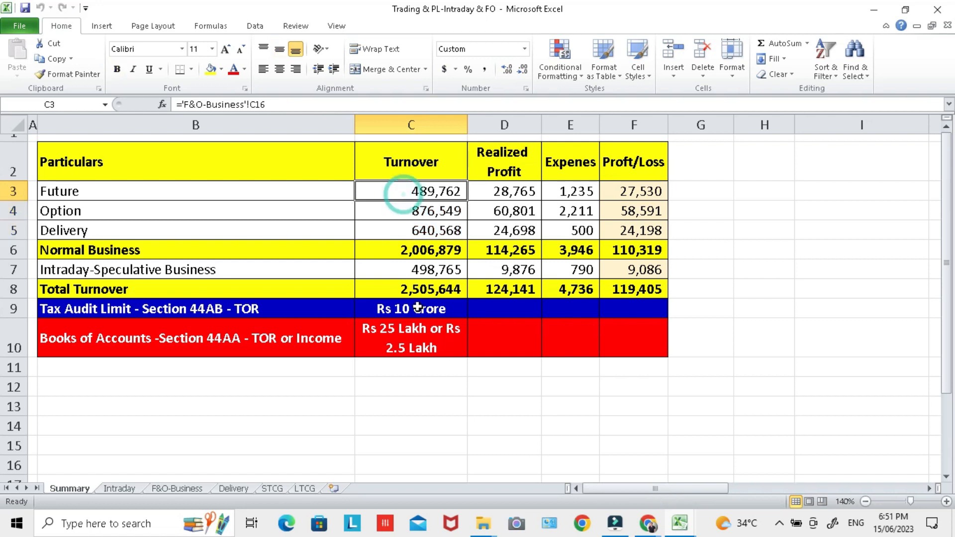
{"action": "key", "text": "ctrl+bracketleft"}
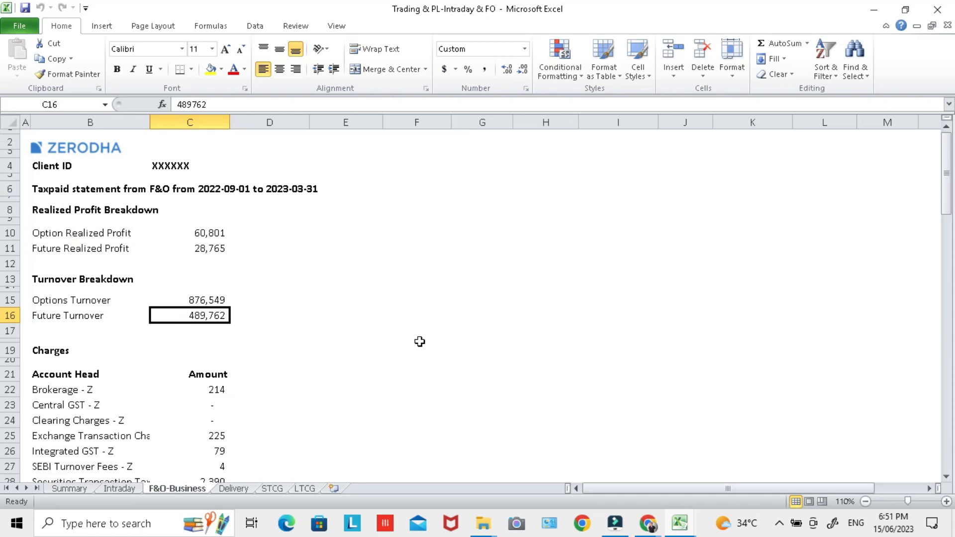
Step: Examine the turnover and realized profit figures on the F&O-Business and Intraday sheets
{"action": "left_click_drag", "start_coordinate": [225, 302], "coordinate": [220, 316]}
{"action": "left_click", "coordinate": [213, 300]}
{"action": "left_click", "coordinate": [216, 316]}
{"action": "left_click", "coordinate": [129, 488]}
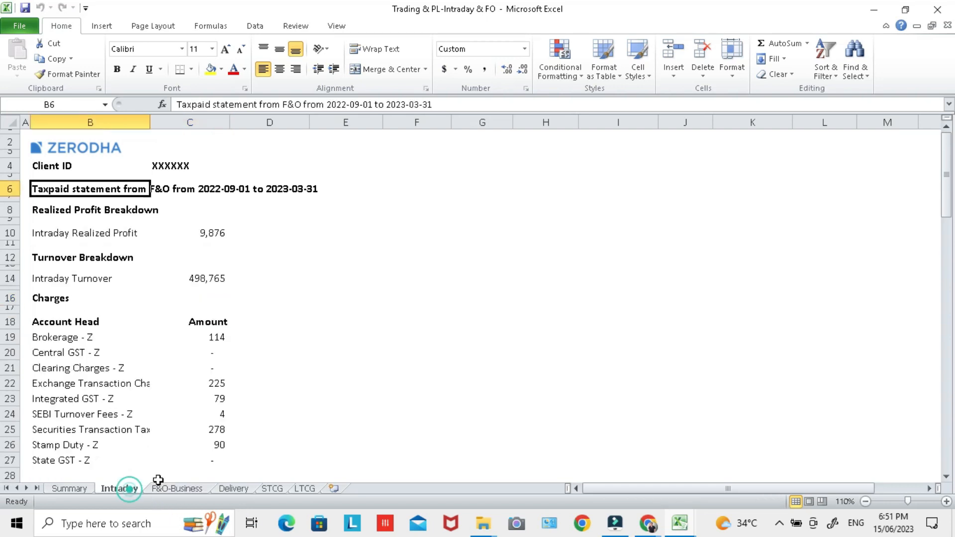
{"action": "left_click", "coordinate": [208, 275]}
{"action": "left_click", "coordinate": [193, 490]}
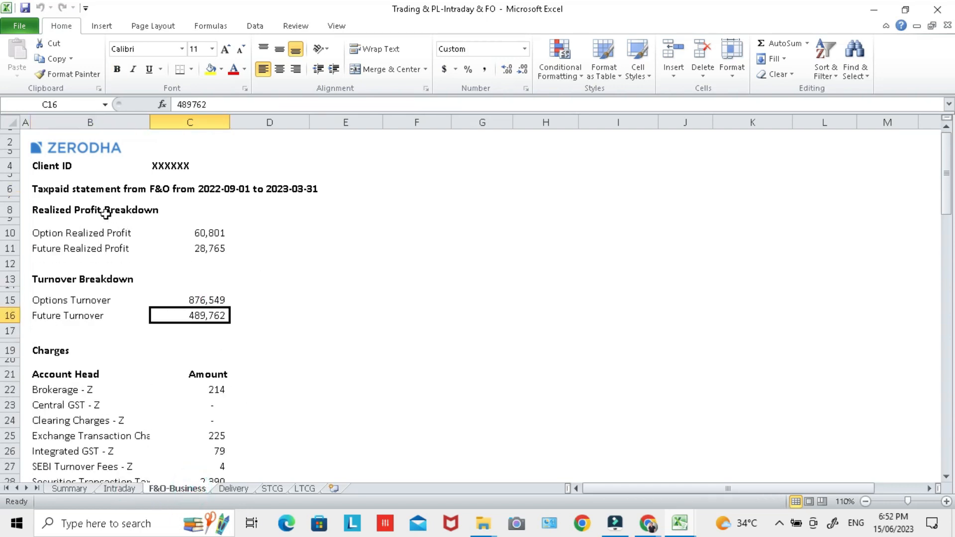
{"action": "left_click_drag", "start_coordinate": [207, 231], "coordinate": [209, 248]}
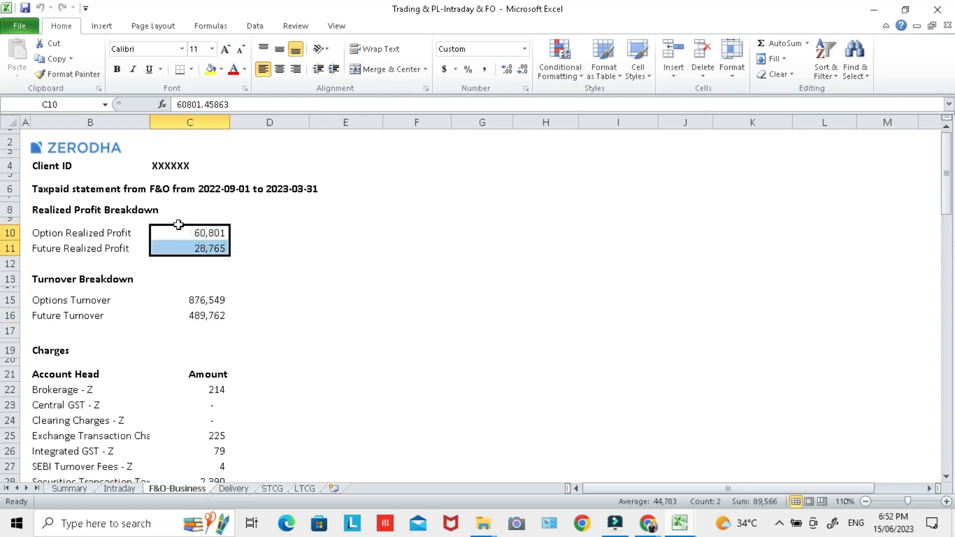
{"action": "left_click", "coordinate": [150, 210]}
Step: Review the turnover components on the Summary sheet and compare the total turnover with the section 44AB tax audit limit
{"action": "left_click", "coordinate": [70, 489]}
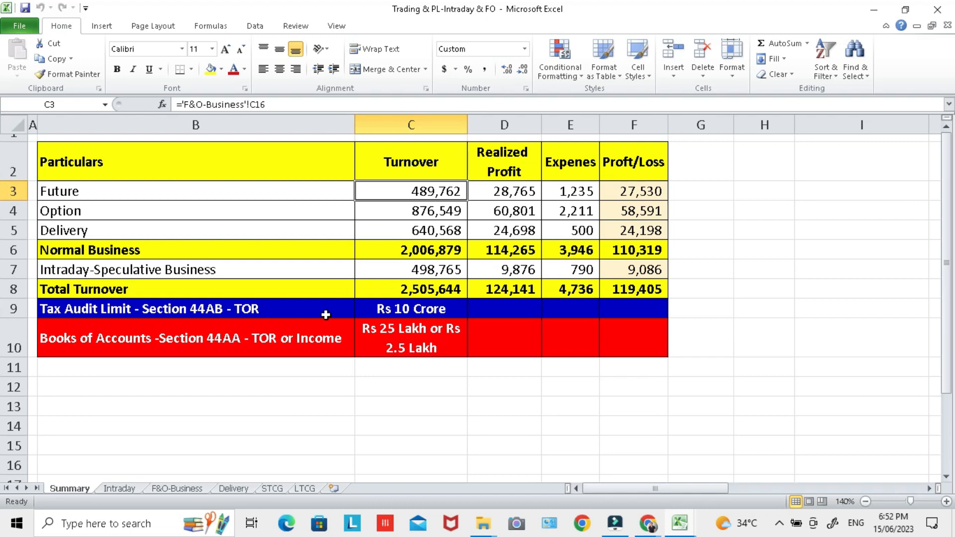
{"action": "left_click_drag", "start_coordinate": [423, 192], "coordinate": [420, 249]}
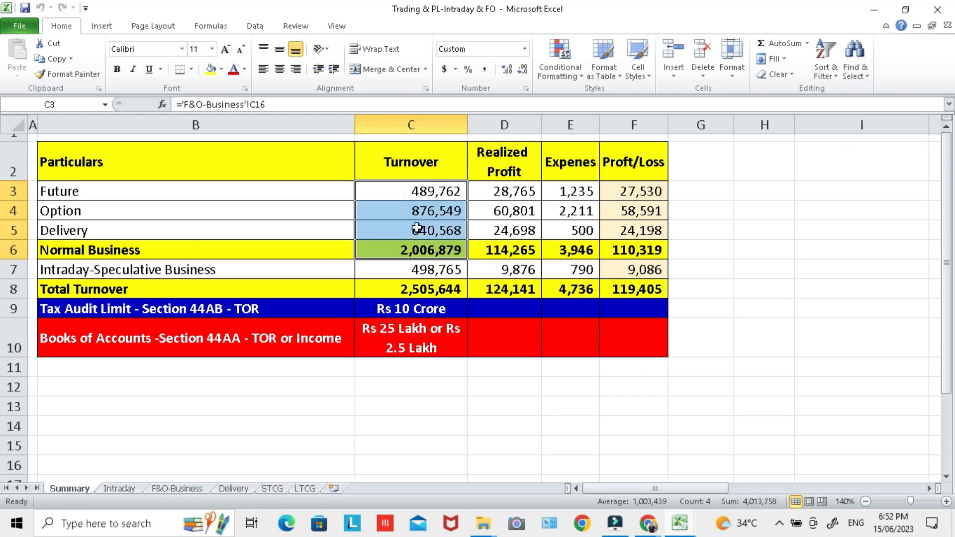
{"action": "left_click", "coordinate": [440, 289]}
{"action": "left_click_drag", "start_coordinate": [434, 194], "coordinate": [434, 210]}
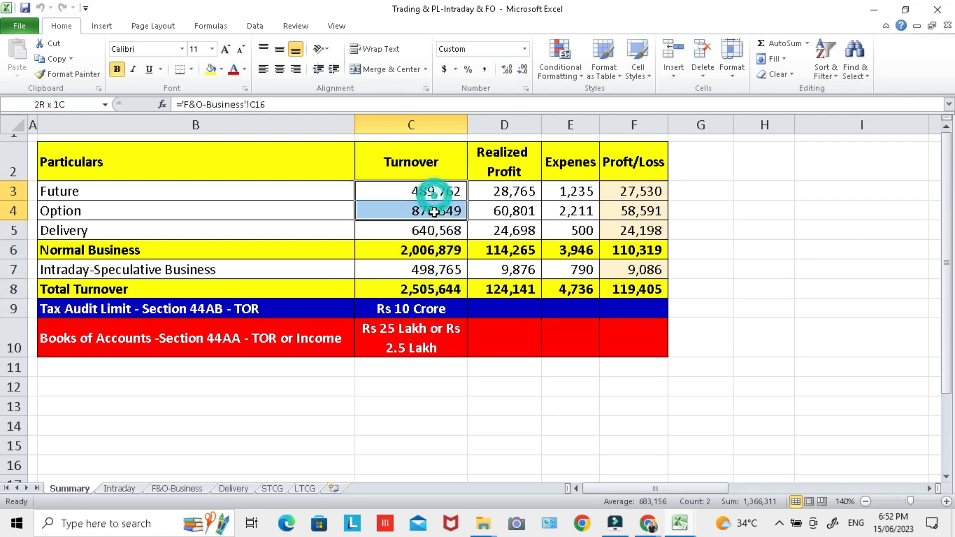
{"action": "left_click", "coordinate": [427, 251]}
{"action": "left_click", "coordinate": [431, 290]}
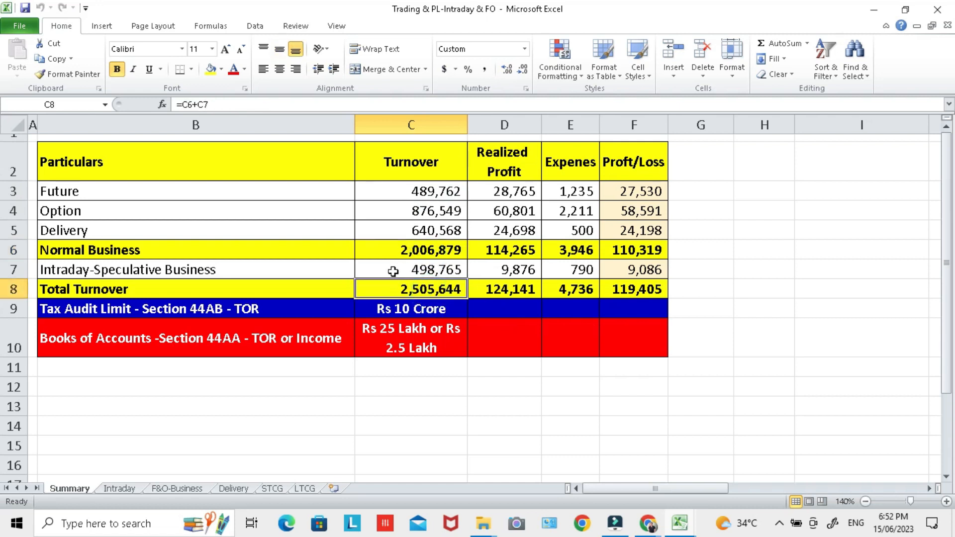
{"action": "left_click", "coordinate": [382, 309]}
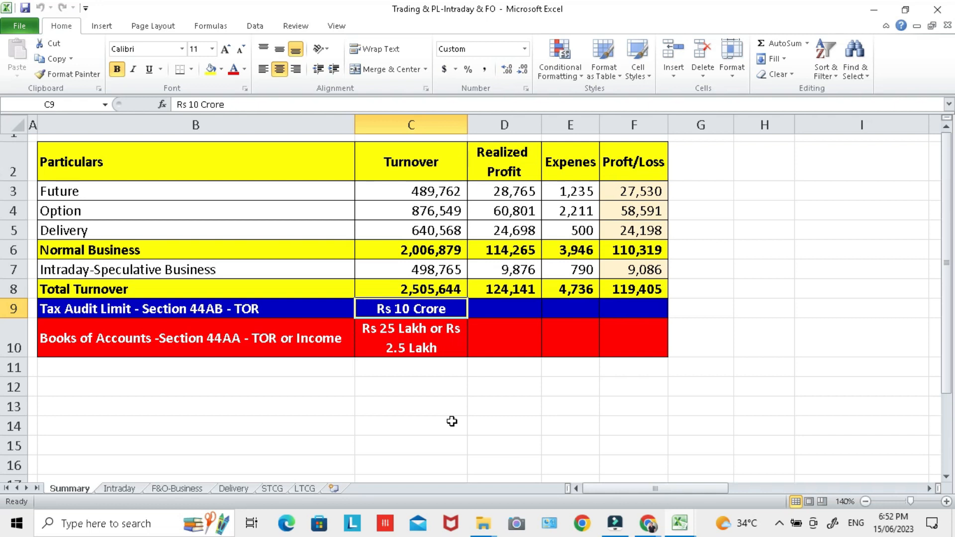
Step: Switch to the ITR-3 form in Chrome, answer No to audit liability under section 44AB, and read the section 44AA question
{"action": "key", "text": "alt+Tab"}
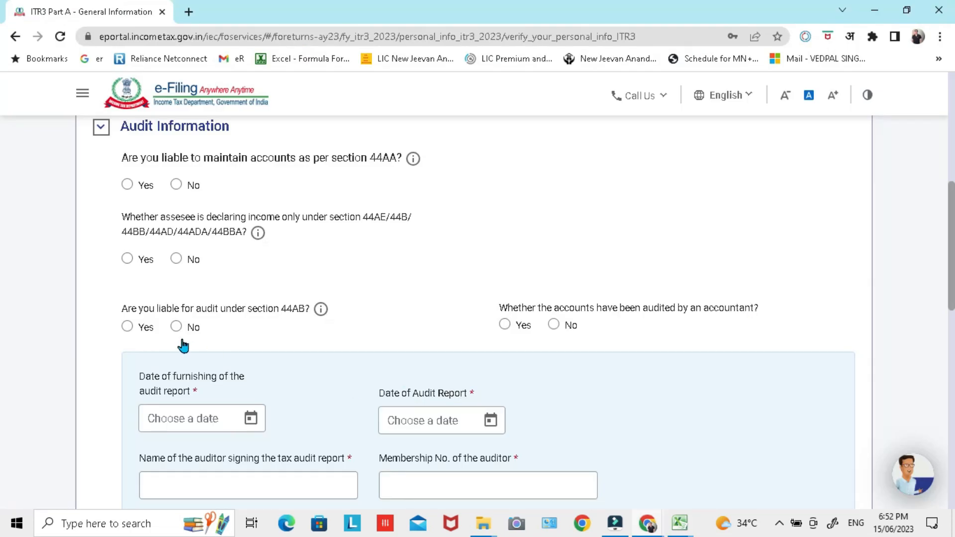
{"action": "left_click", "coordinate": [176, 327]}
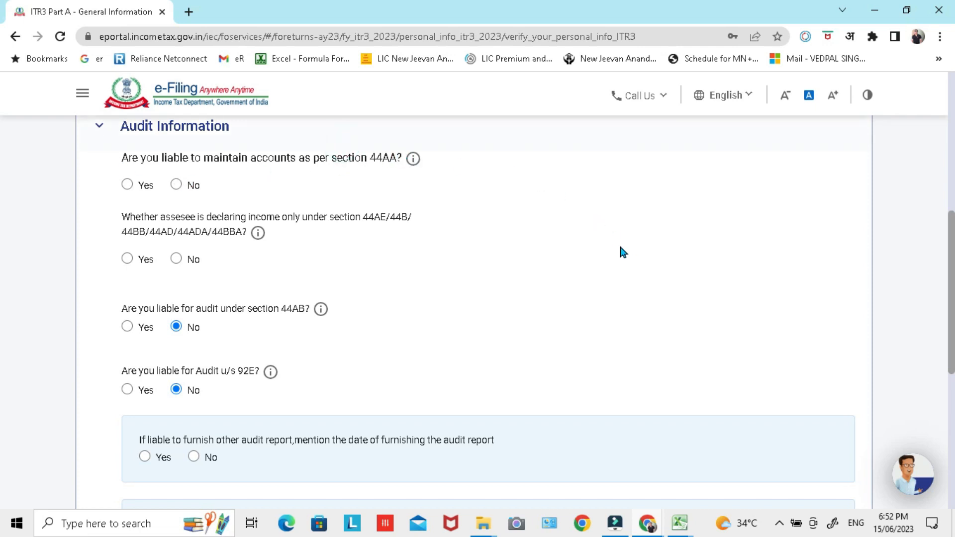
{"action": "triple_click", "coordinate": [399, 162]}
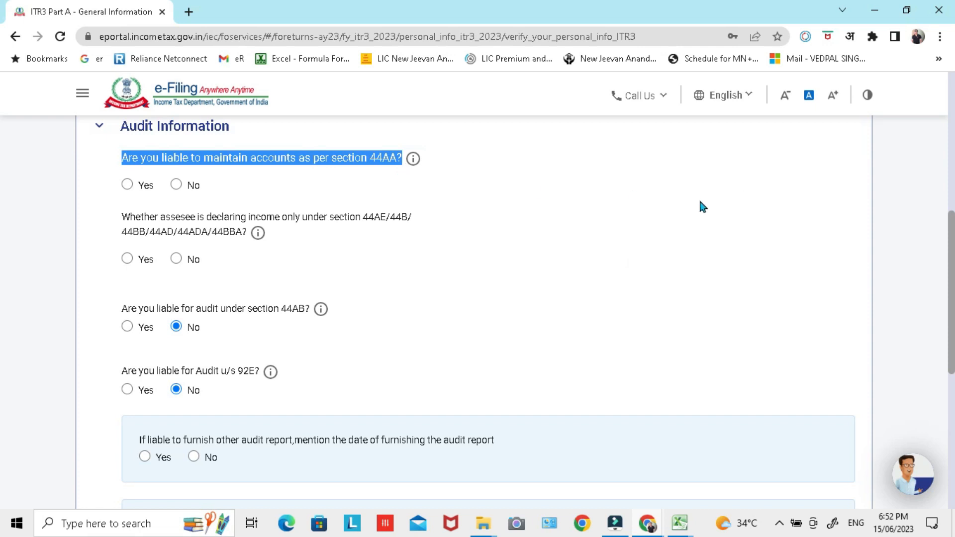
{"action": "left_click_drag", "start_coordinate": [700, 200], "coordinate": [325, 173]}
{"action": "left_click", "coordinate": [885, 238]}
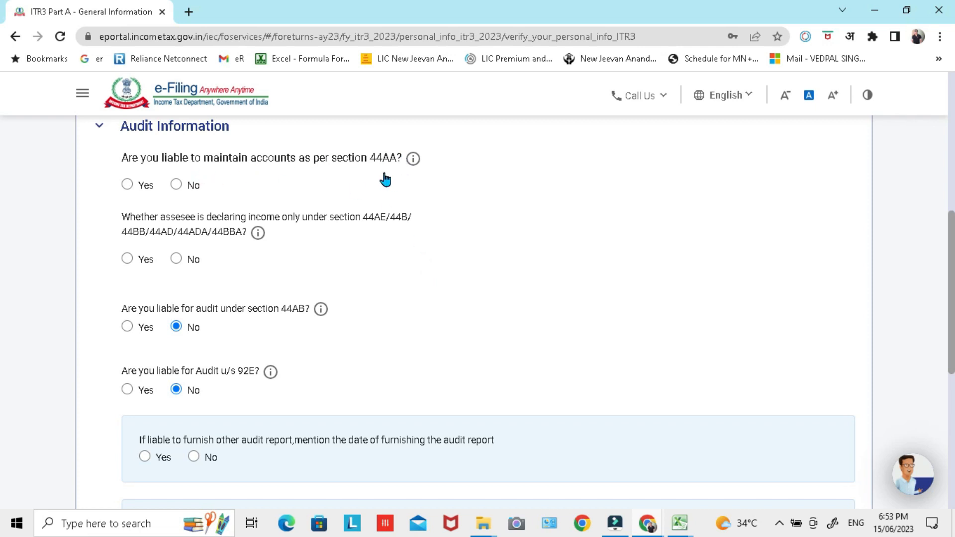
Step: Switch to the Trading & PL-Intraday & FO workbook in Excel and compare the total turnover with the section 44AA books-of-accounts limits
{"action": "key", "text": "alt+Tab"}
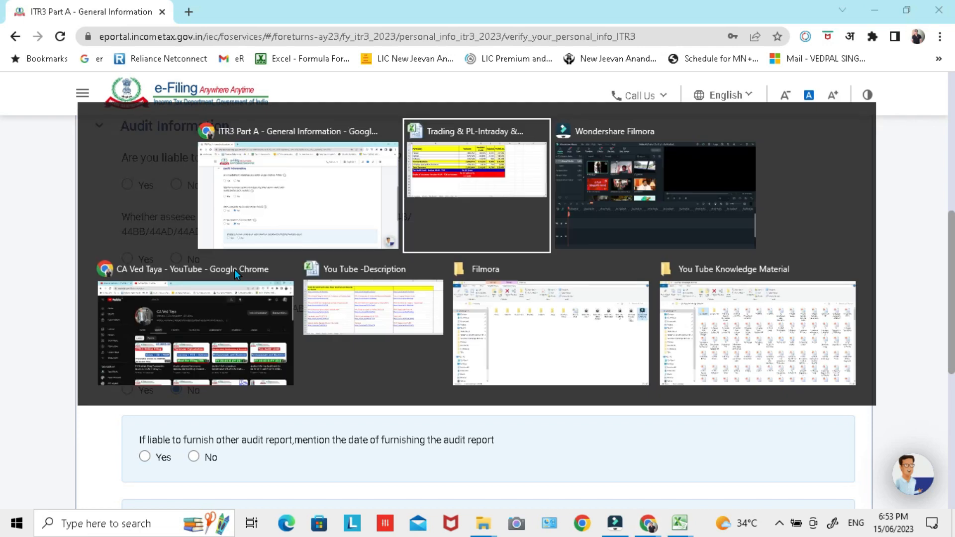
{"action": "left_click", "coordinate": [261, 338]}
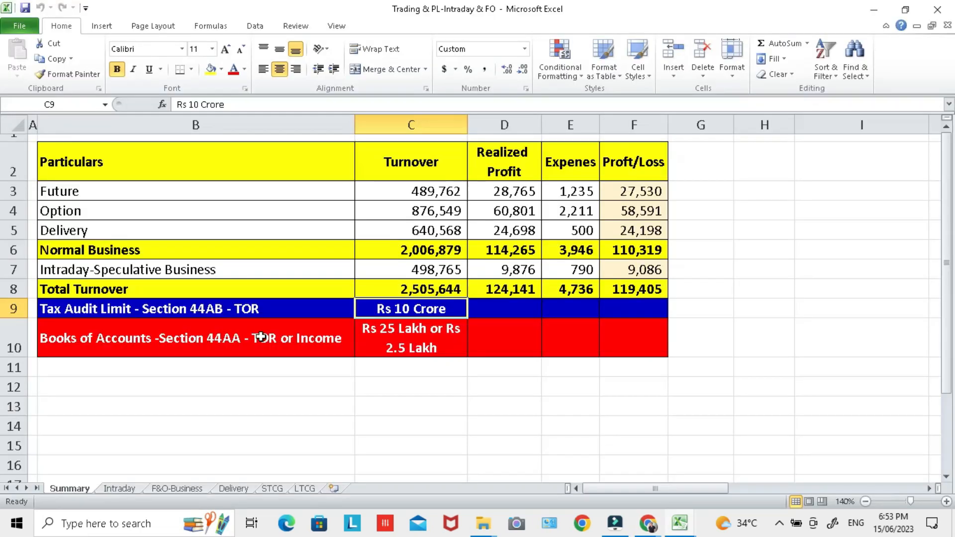
{"action": "left_click", "coordinate": [414, 342]}
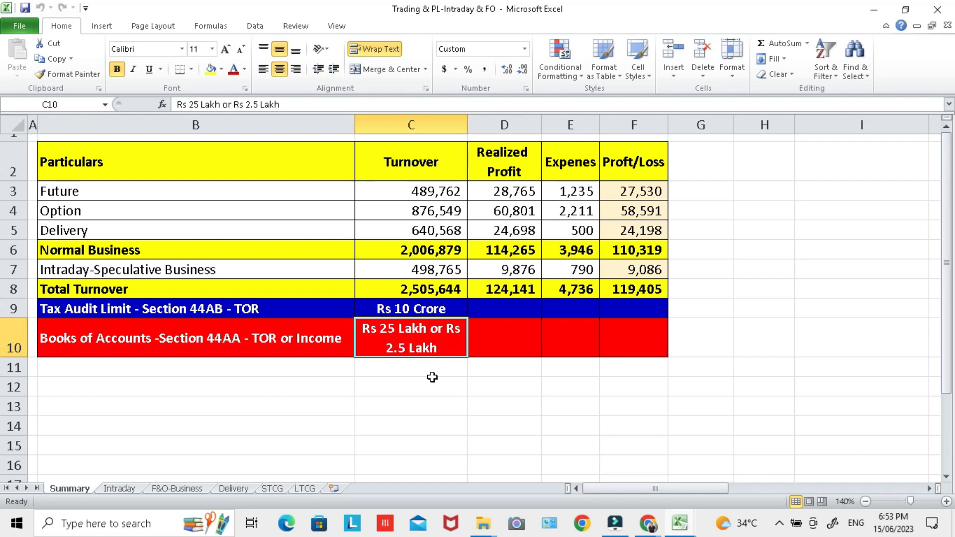
{"action": "left_click", "coordinate": [414, 292]}
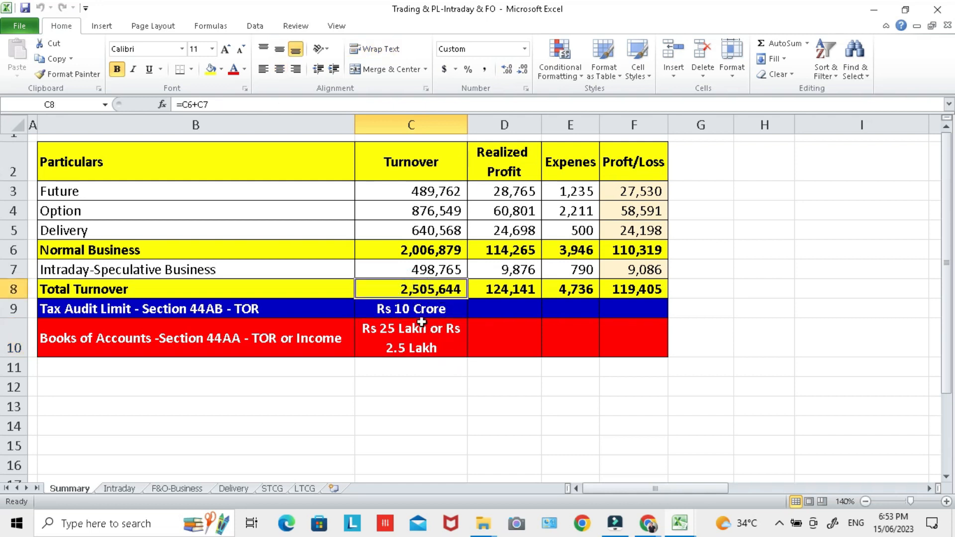
{"action": "left_click", "coordinate": [422, 343]}
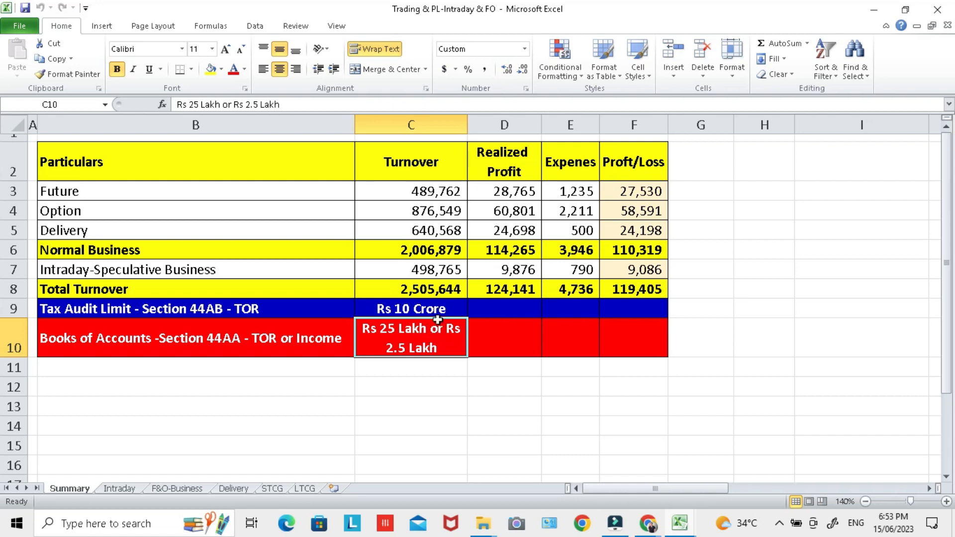
{"action": "left_click", "coordinate": [439, 292]}
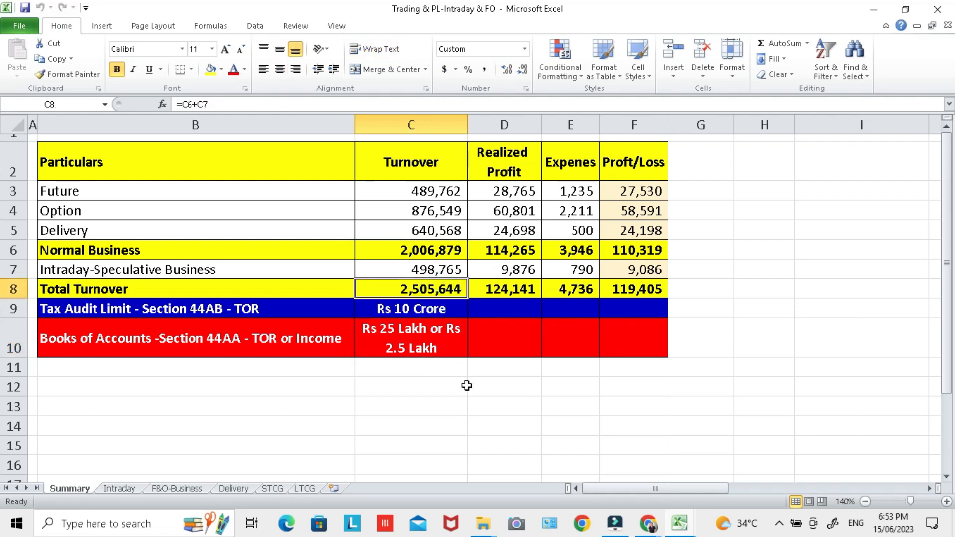
{"action": "left_click", "coordinate": [423, 348]}
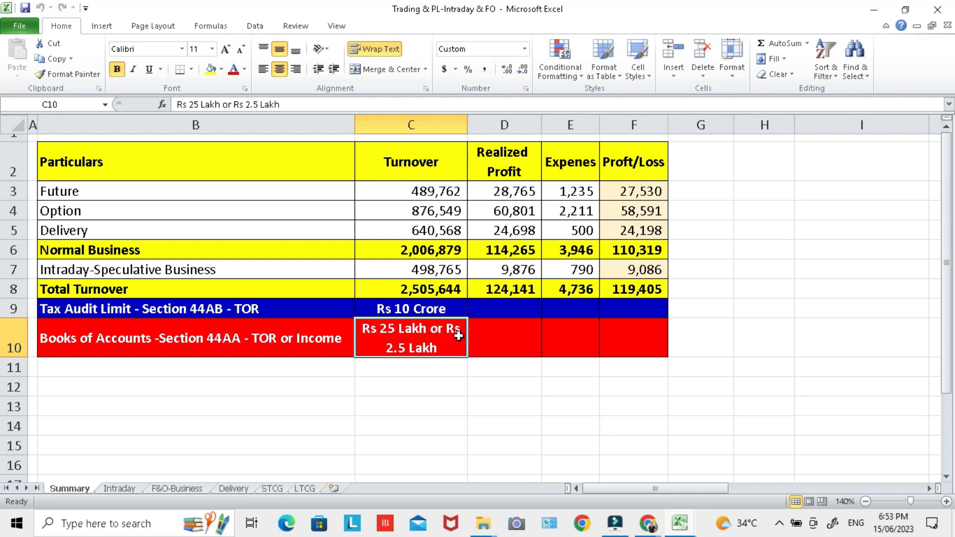
{"action": "left_click", "coordinate": [456, 296]}
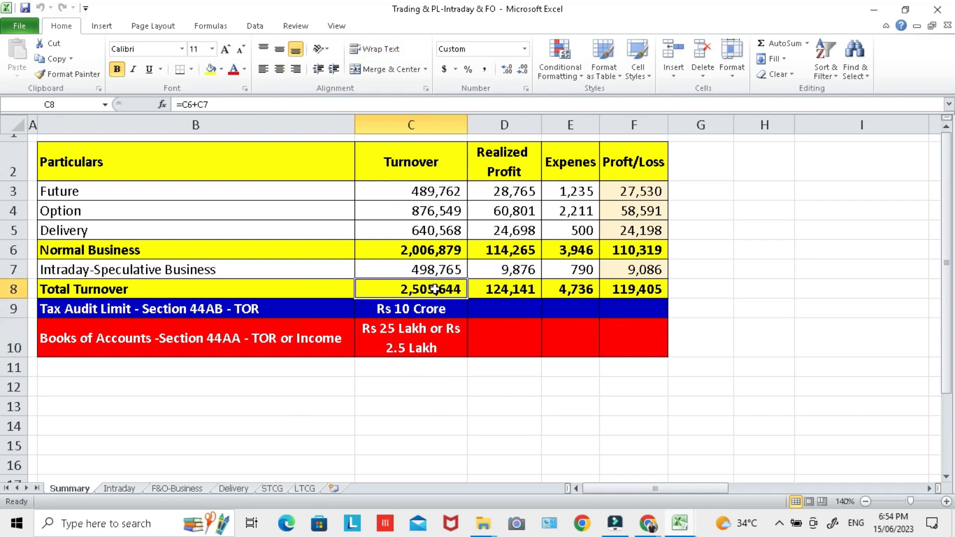
{"action": "left_click", "coordinate": [443, 336]}
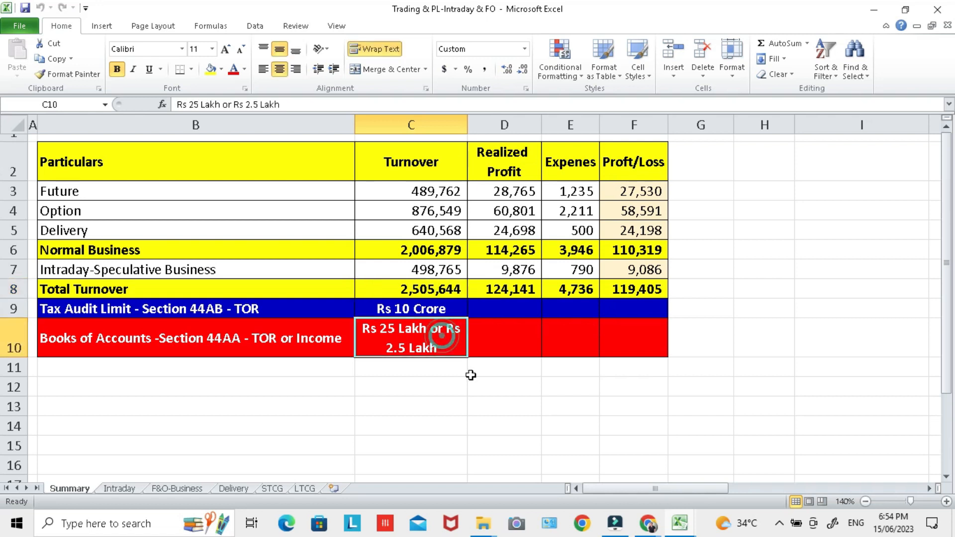
{"action": "left_click", "coordinate": [418, 290]}
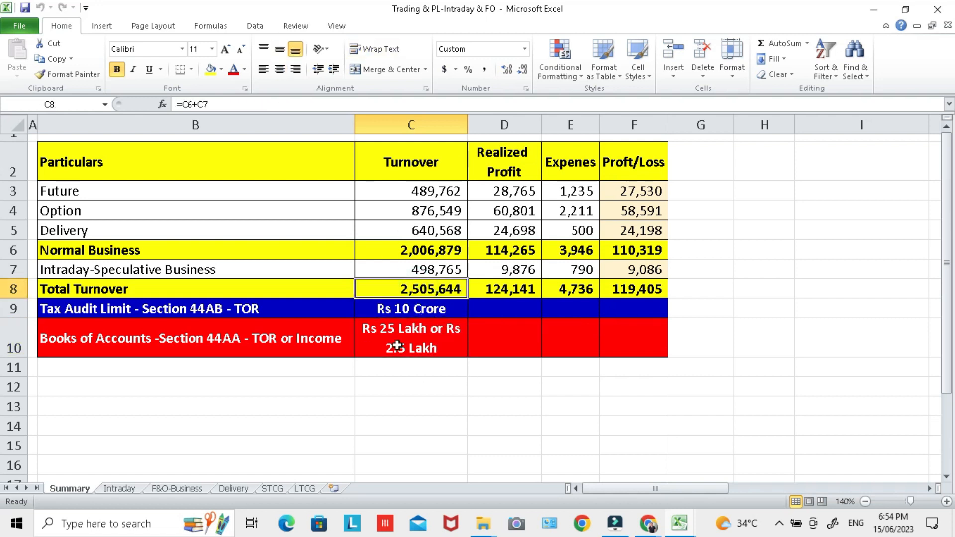
Step: Switch to the ITR-3 form in Chrome and answer No to liability to maintain accounts under section 44AA
{"action": "key", "text": "alt+Tab"}
{"action": "key", "text": "alt+Tab"}
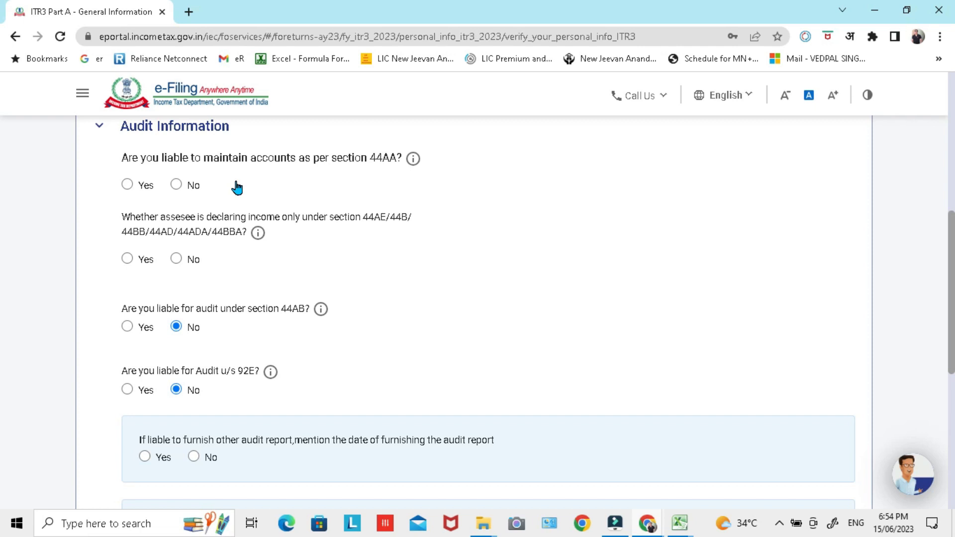
{"action": "left_click", "coordinate": [127, 184]}
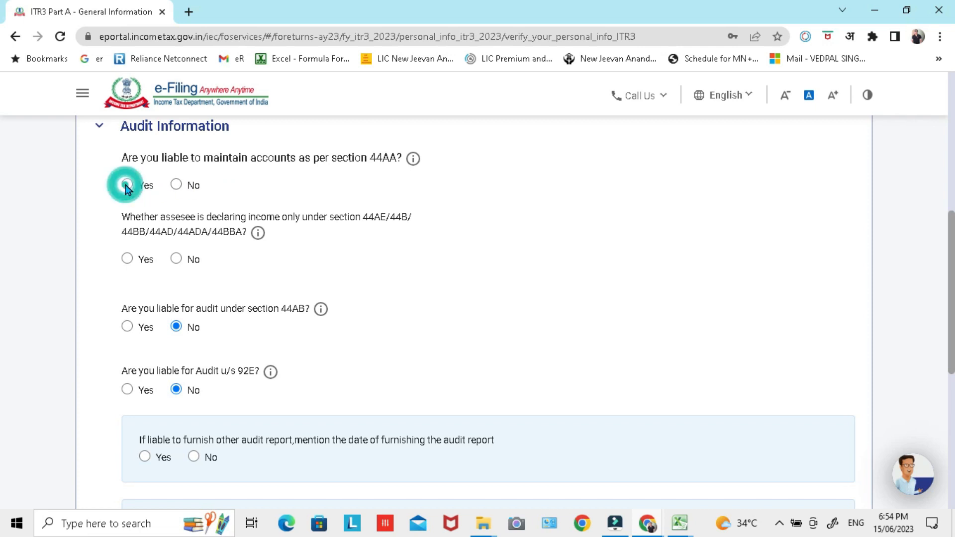
{"action": "left_click", "coordinate": [176, 184]}
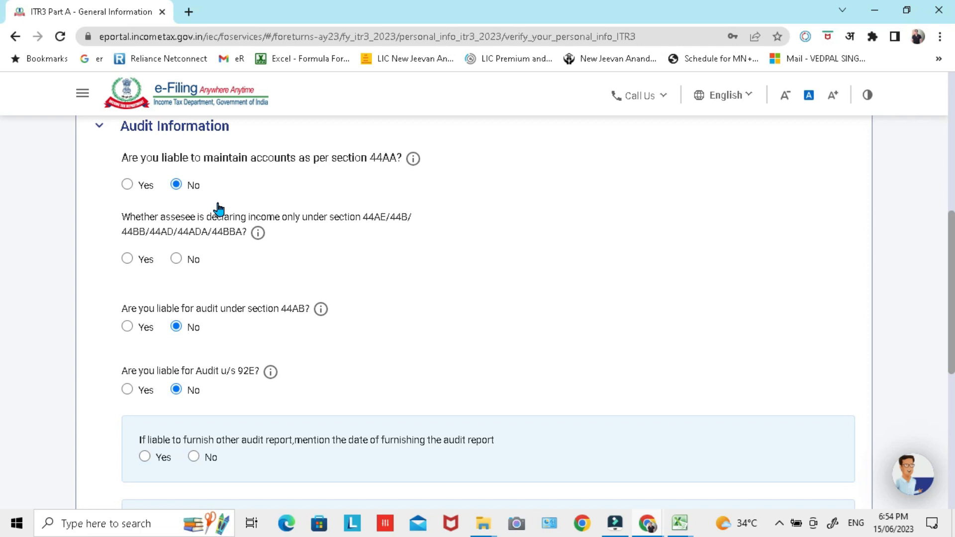
Step: Examine the presumptive income question, especially its section 44AD reference, against the total turnover in the Excel workbook
{"action": "triple_click", "coordinate": [116, 219]}
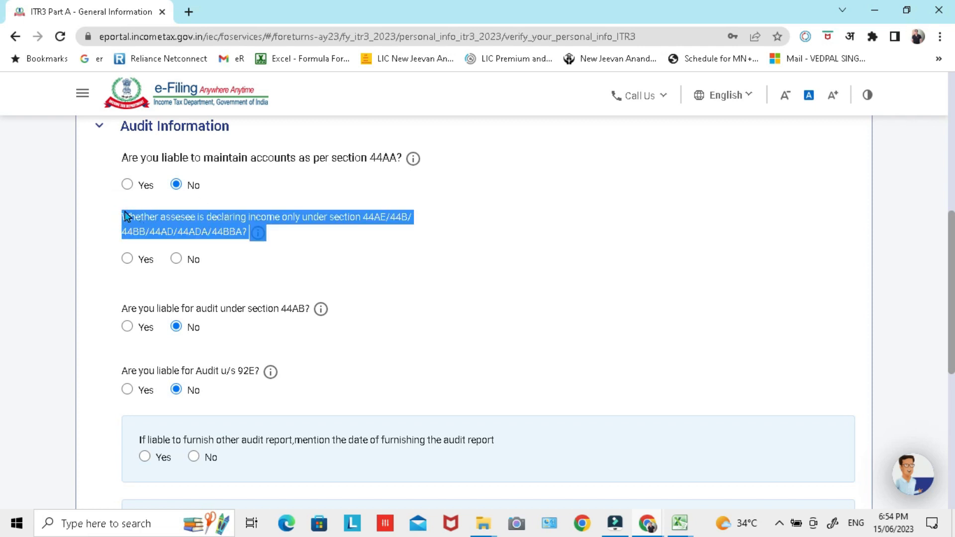
{"action": "left_click", "coordinate": [162, 227]}
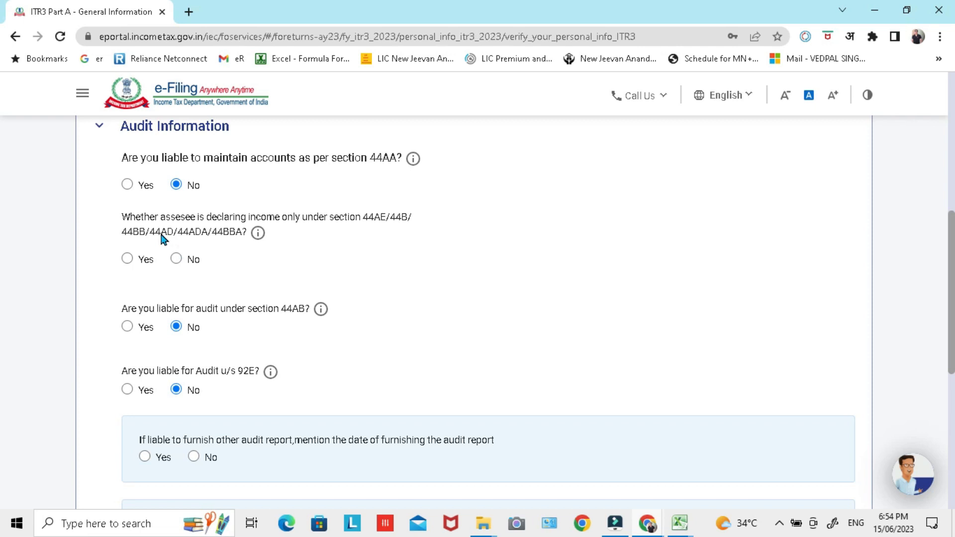
{"action": "left_click_drag", "start_coordinate": [150, 234], "coordinate": [174, 238]}
{"action": "mouse_move", "coordinate": [182, 233]}
{"action": "left_mouse_down"}
{"action": "mouse_move", "coordinate": [207, 237]}
{"action": "mouse_move", "coordinate": [173, 237]}
{"action": "left_mouse_up"}
{"action": "left_click", "coordinate": [61, 184]}
{"action": "left_click_drag", "start_coordinate": [155, 233], "coordinate": [172, 238]}
{"action": "key", "text": "alt+Tab"}
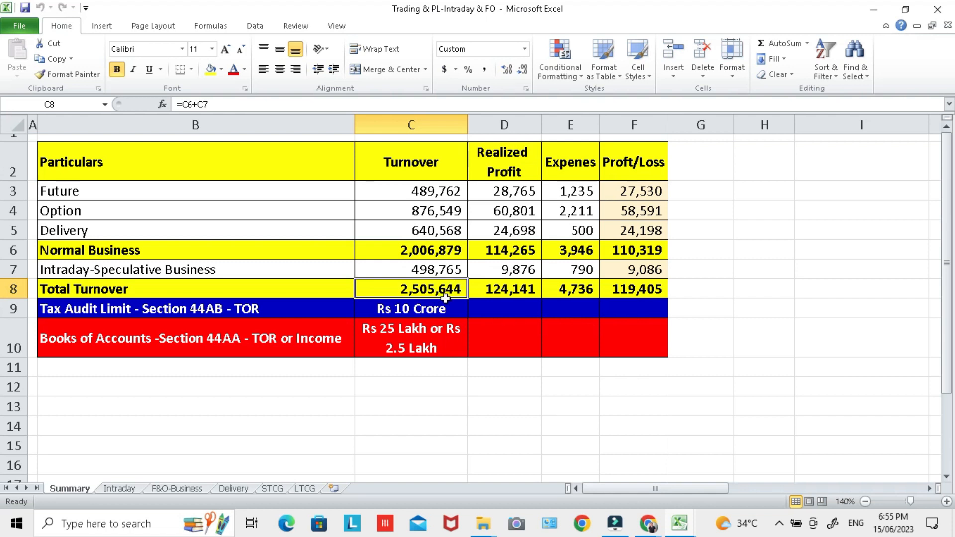
{"action": "key", "text": "alt+Tab"}
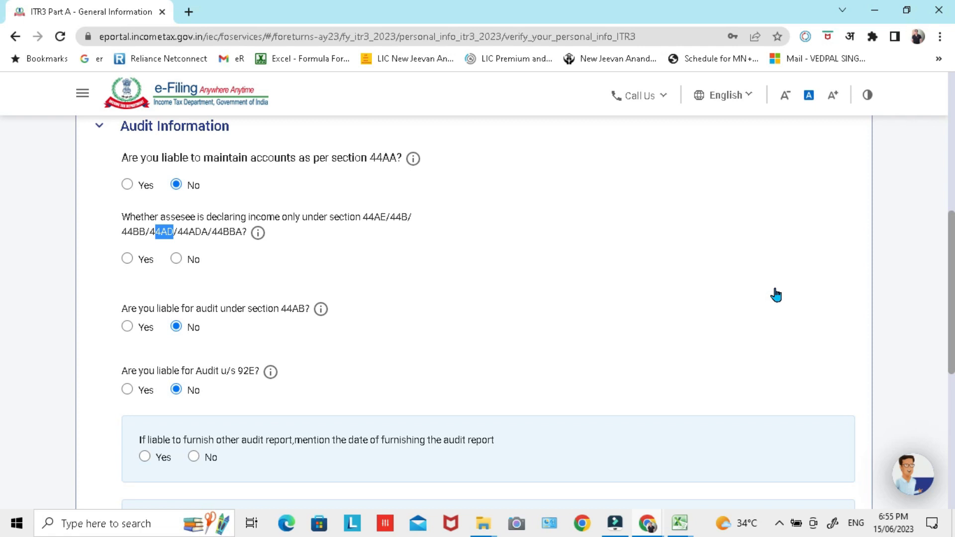
Step: Switch to the Excel workbook and examine which Summary turnovers make up normal business and which is intraday speculative business
{"action": "key", "text": "alt+Tab"}
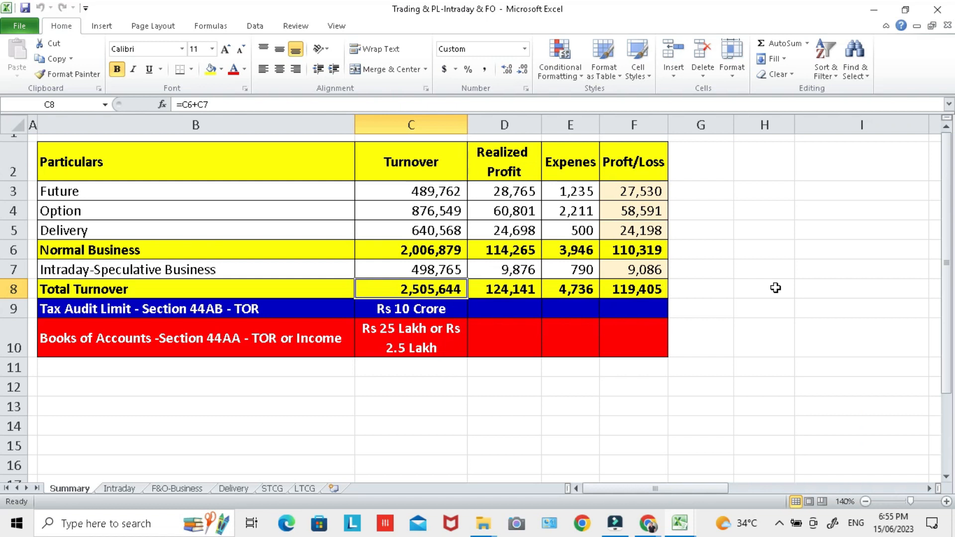
{"action": "left_click", "coordinate": [438, 250]}
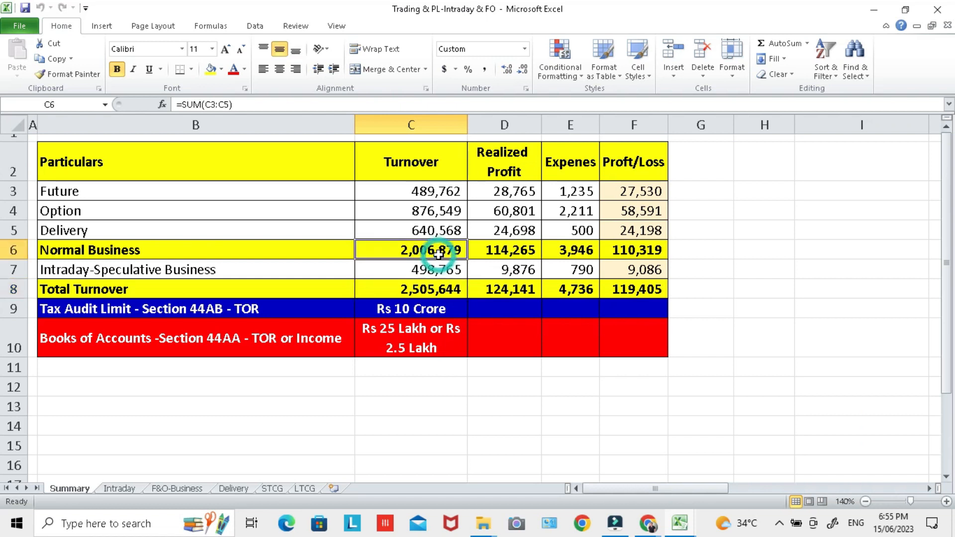
{"action": "left_click", "coordinate": [442, 272]}
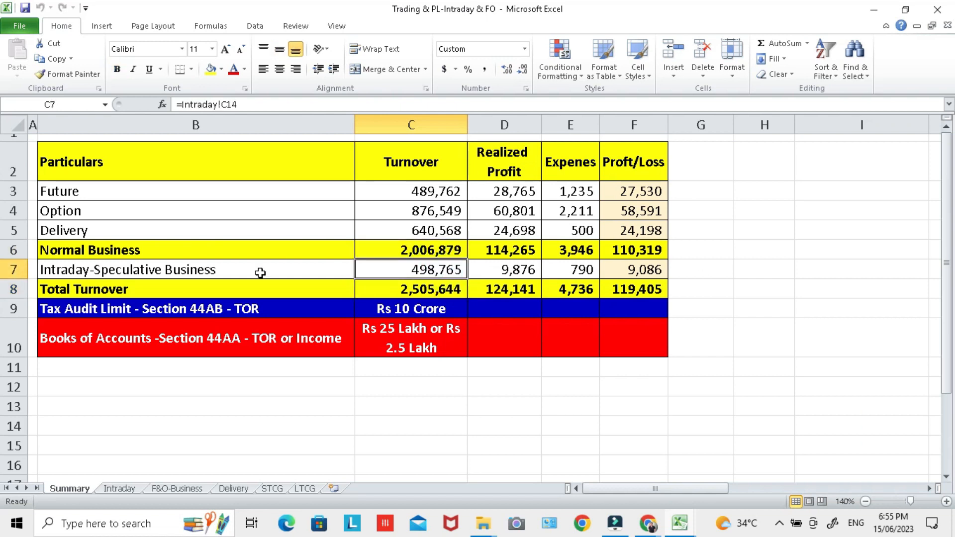
{"action": "left_click_drag", "start_coordinate": [261, 272], "coordinate": [397, 274]}
{"action": "left_click", "coordinate": [404, 271]}
{"action": "left_click", "coordinate": [215, 191]}
{"action": "left_click", "coordinate": [214, 211]}
{"action": "left_click", "coordinate": [213, 234]}
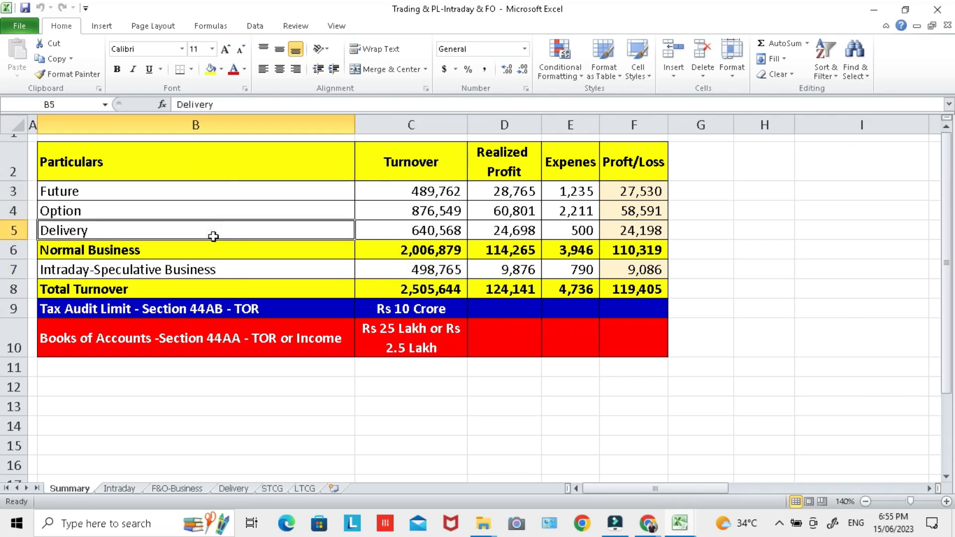
{"action": "left_click", "coordinate": [401, 250]}
{"action": "left_click_drag", "start_coordinate": [445, 190], "coordinate": [451, 231]}
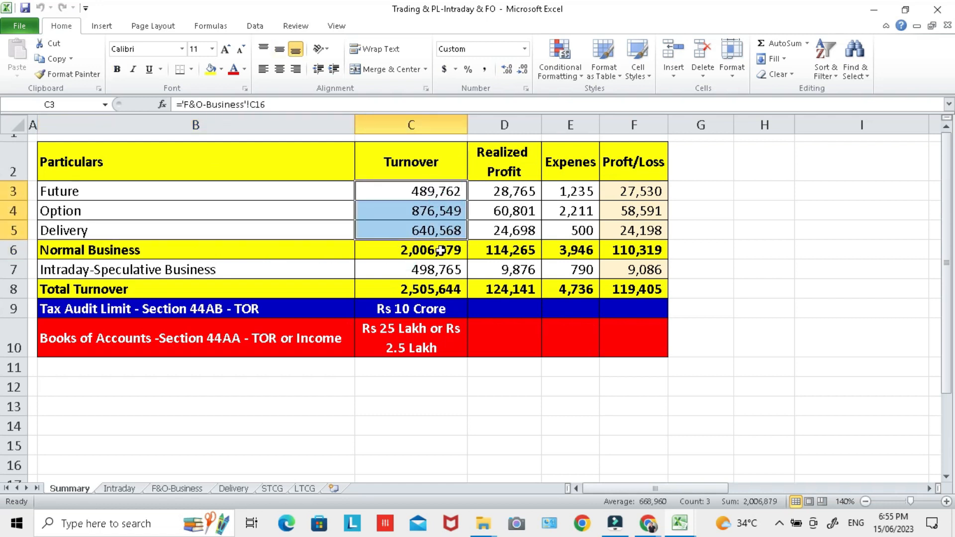
{"action": "left_click", "coordinate": [440, 251]}
Step: Calculate 6% of the normal business turnover in cell H6 of the Summary sheet with the formula =C6*6%
{"action": "left_click", "coordinate": [759, 246]}
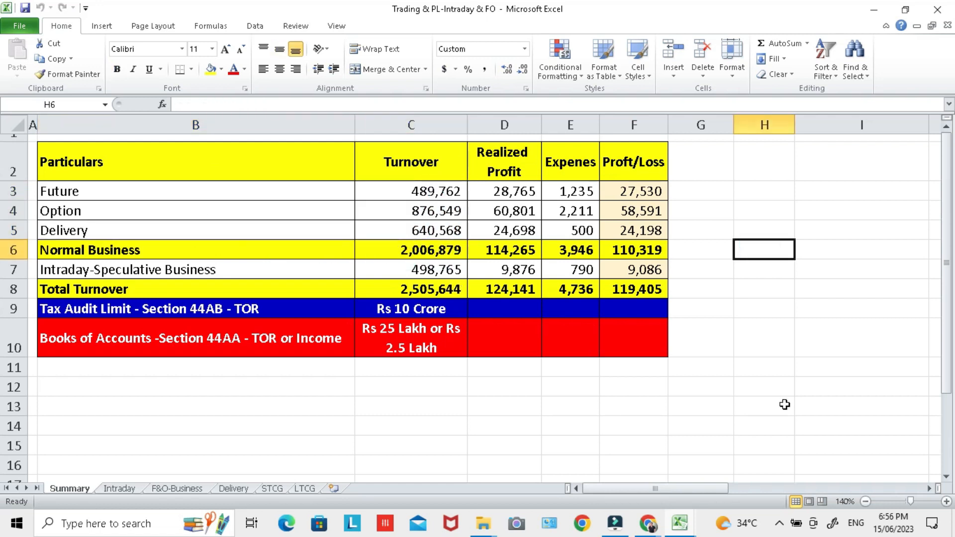
{"action": "type", "text": "="}
{"action": "key", "text": "Left"}
{"action": "key", "text": "Left"}
{"action": "key", "text": "Left"}
{"action": "key", "text": "Left"}
{"action": "key", "text": "Left"}
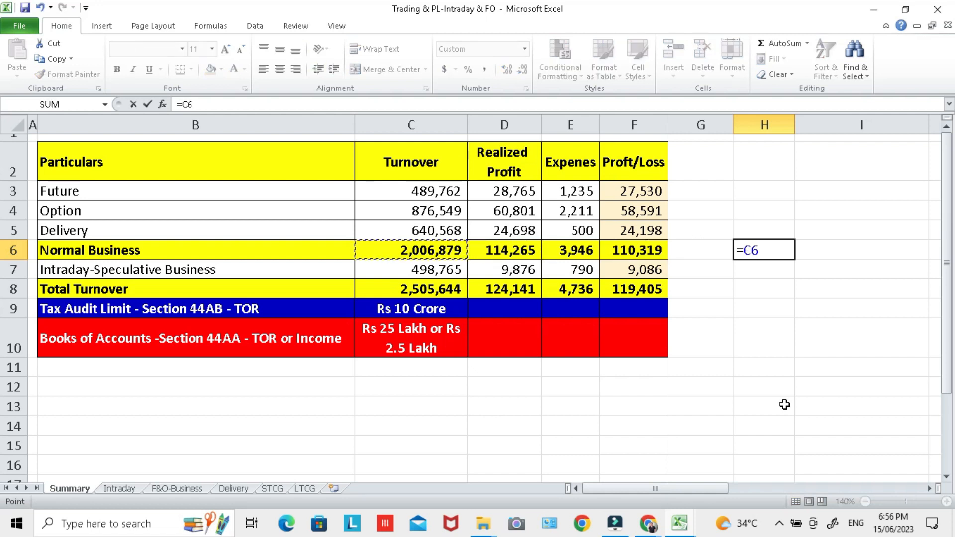
{"action": "type", "text": "*6%"}
{"action": "key", "text": "Return"}
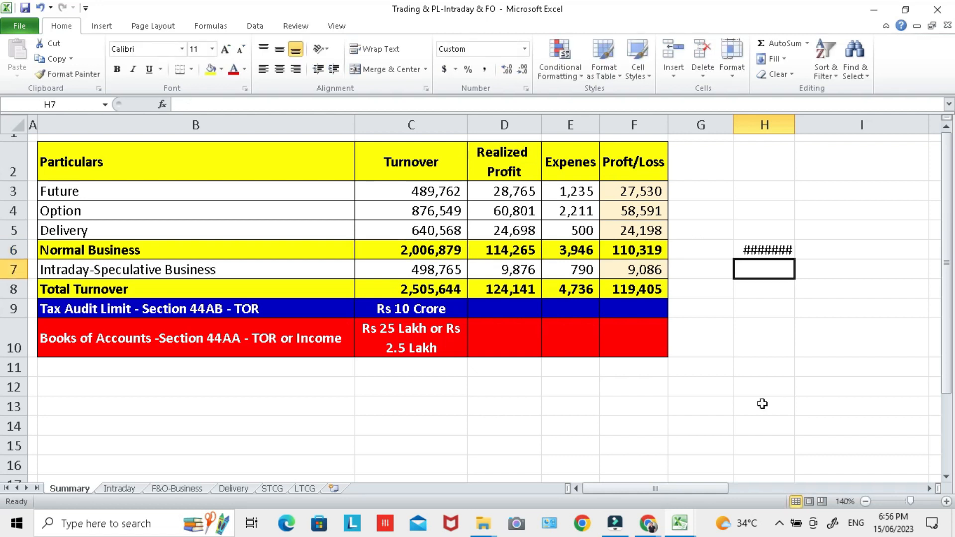
Step: Format the 6% figure in H6 with the comma number style and no decimal places
{"action": "left_click", "coordinate": [786, 253]}
{"action": "left_click", "coordinate": [485, 70]}
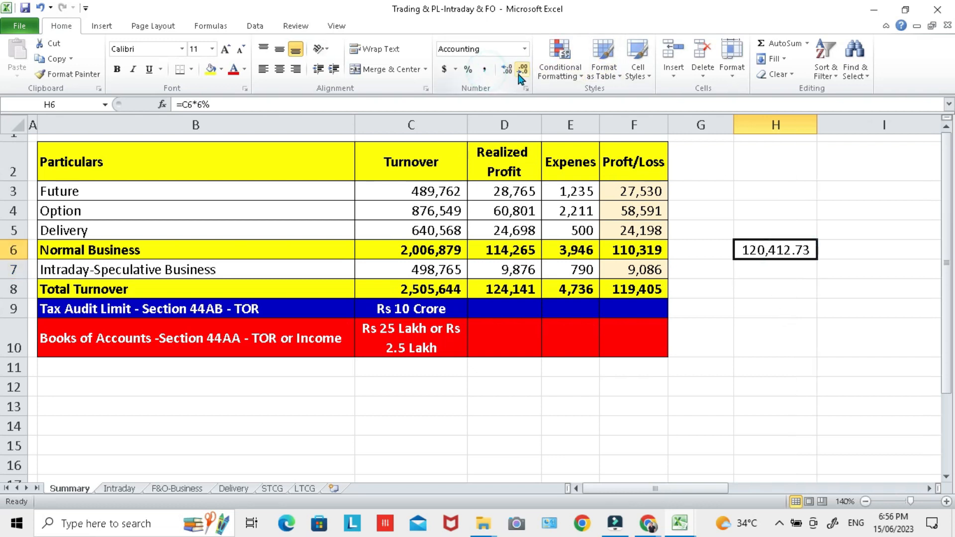
{"action": "left_click", "coordinate": [522, 70]}
{"action": "left_click", "coordinate": [522, 70]}
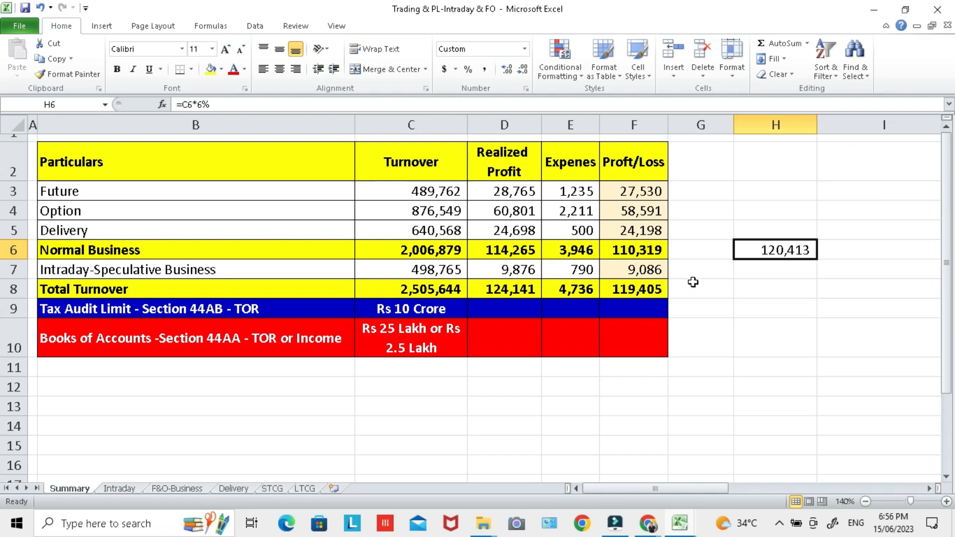
Step: Replace the normal business profit in F6 with a trial value of 10000
{"action": "left_click", "coordinate": [636, 251]}
{"action": "type", "text": "10000"}
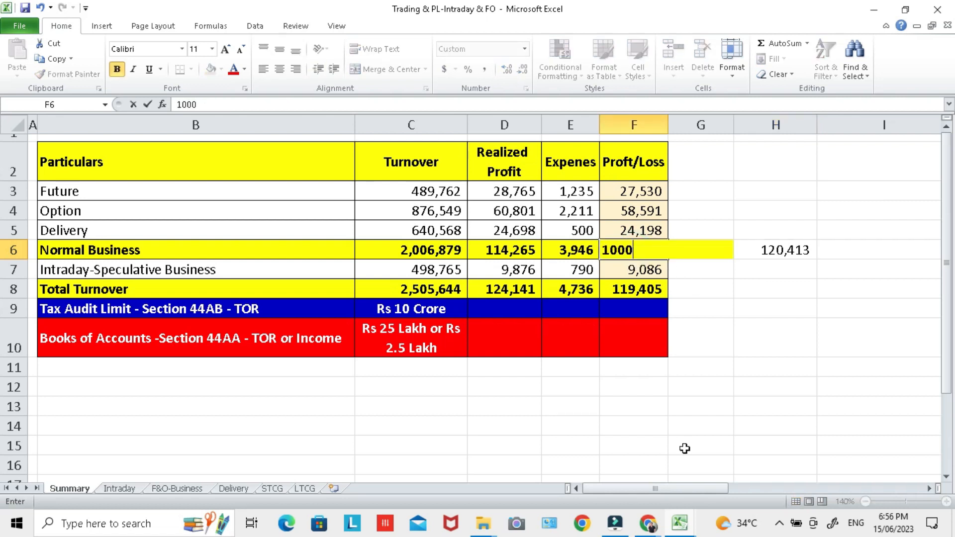
{"action": "key", "text": "Return"}
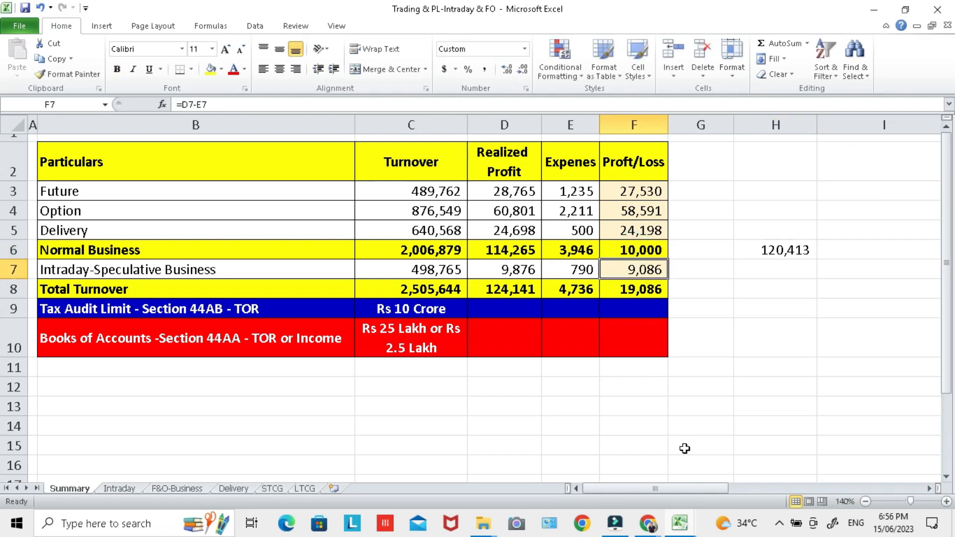
Step: Calculate the shortfall of the trial profit against the 6% figure in H7 with the formula =H6-F6
{"action": "left_click", "coordinate": [777, 250]}
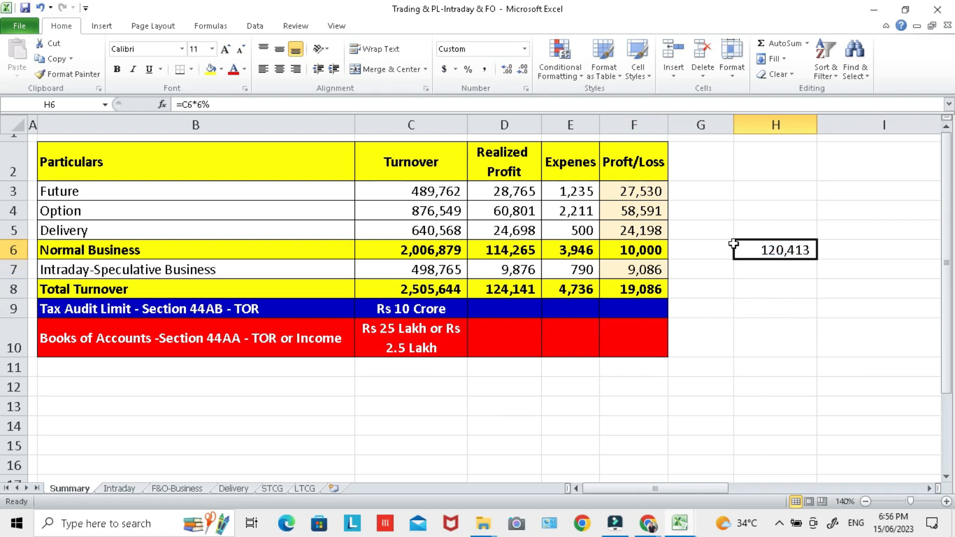
{"action": "left_click", "coordinate": [791, 269]}
{"action": "type", "text": "="}
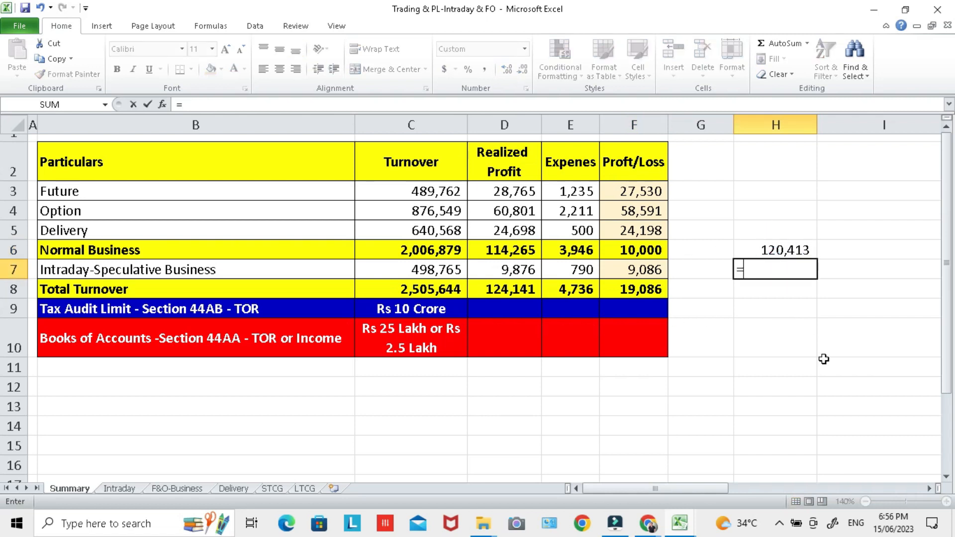
{"action": "left_click", "coordinate": [779, 254]}
{"action": "type", "text": "-"}
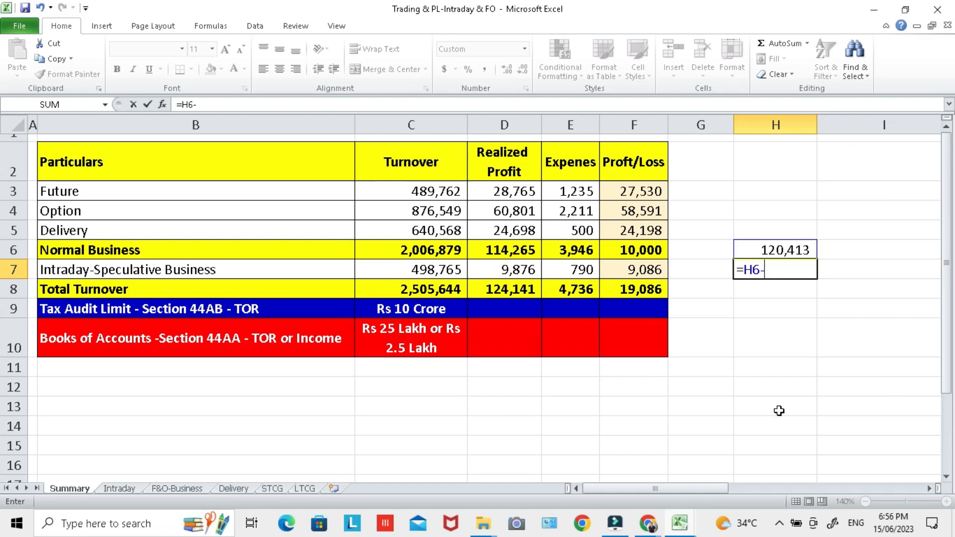
{"action": "left_click", "coordinate": [626, 258]}
{"action": "key", "text": "Return"}
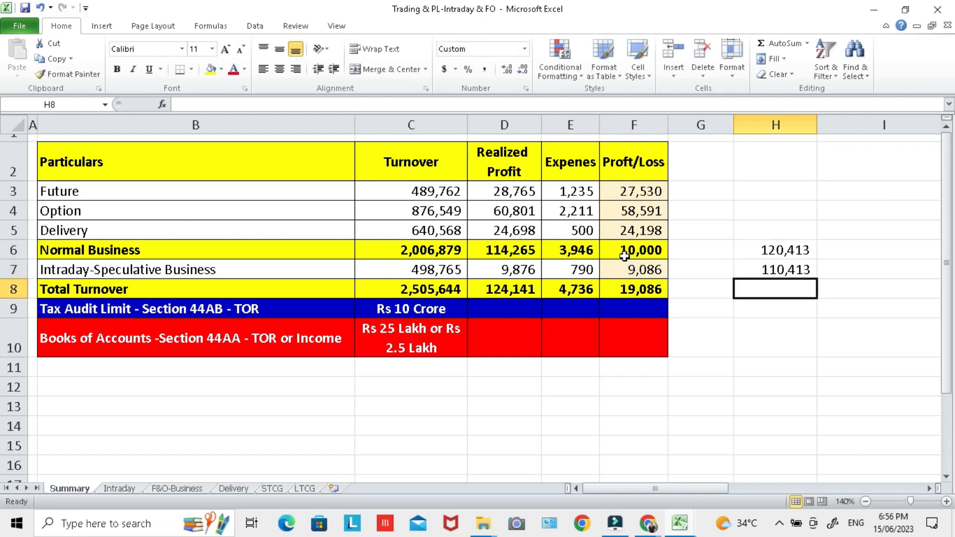
Step: Calculate 30% of the shortfall in H8 with the formula =H7*30%
{"action": "type", "text": "=H7"}
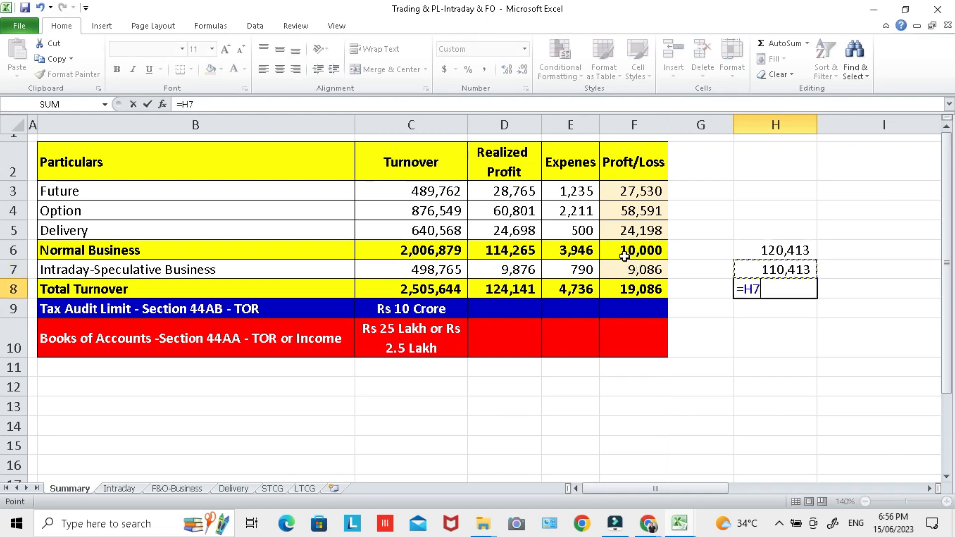
{"action": "type", "text": "*30%"}
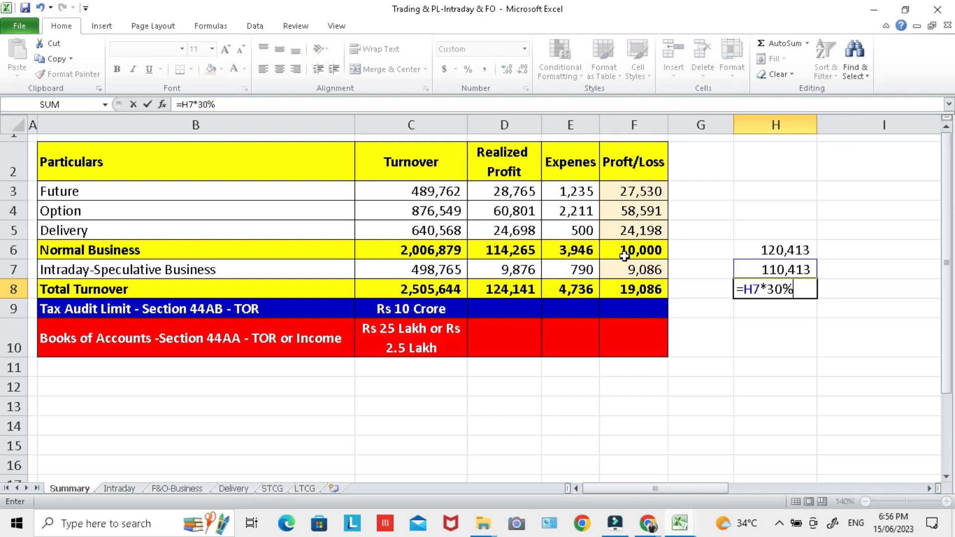
{"action": "key", "text": "Return"}
{"action": "left_click", "coordinate": [767, 294]}
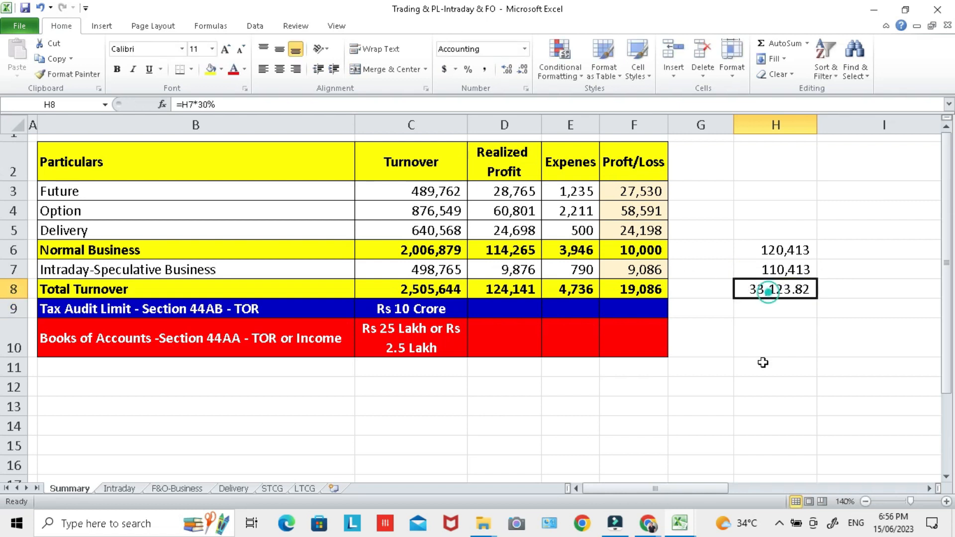
Step: Clear the shortfall and 30% calculations in H7:H8
{"action": "left_click", "coordinate": [772, 250]}
{"action": "left_click_drag", "start_coordinate": [772, 250], "coordinate": [775, 283]}
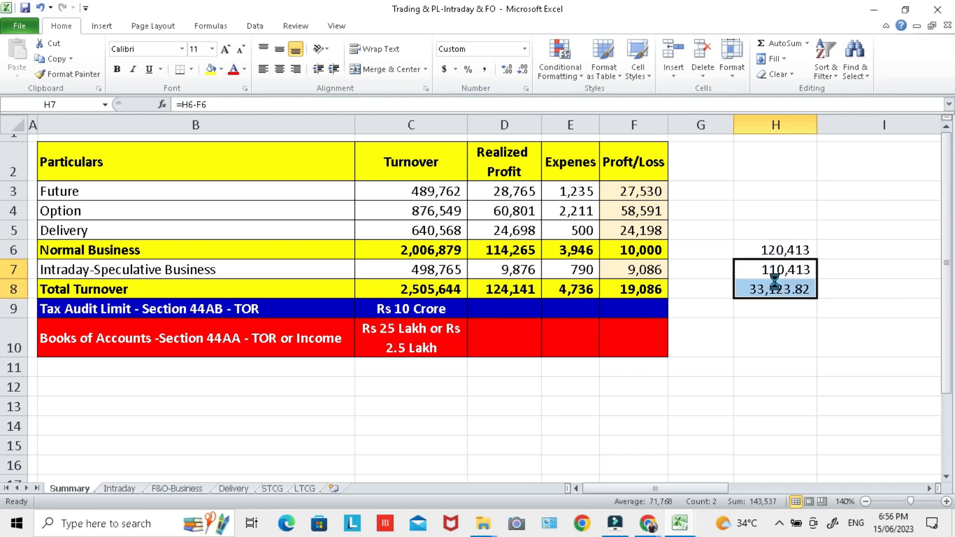
{"action": "key", "text": "Delete"}
{"action": "left_click", "coordinate": [746, 252]}
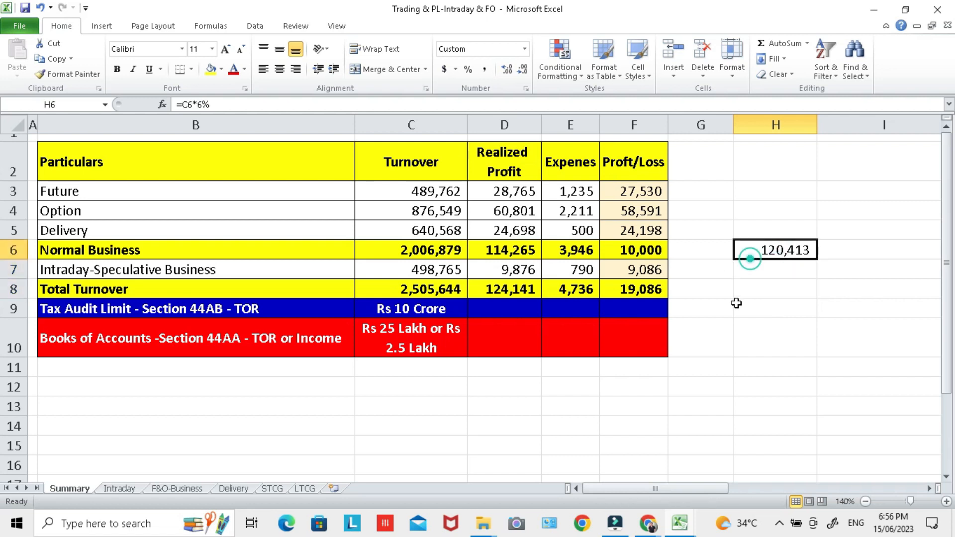
Step: Undo the trial changes back to the original normal business profit formula in F6
{"action": "key", "text": "ctrl+z"}
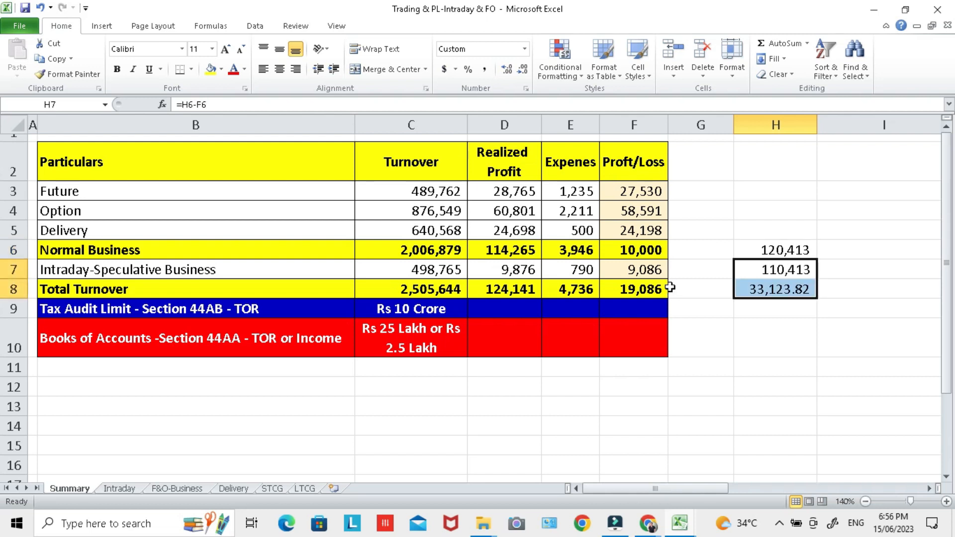
{"action": "key", "text": "ctrl+z"}
{"action": "key", "text": "ctrl+z"}
{"action": "key", "text": "ctrl+z"}
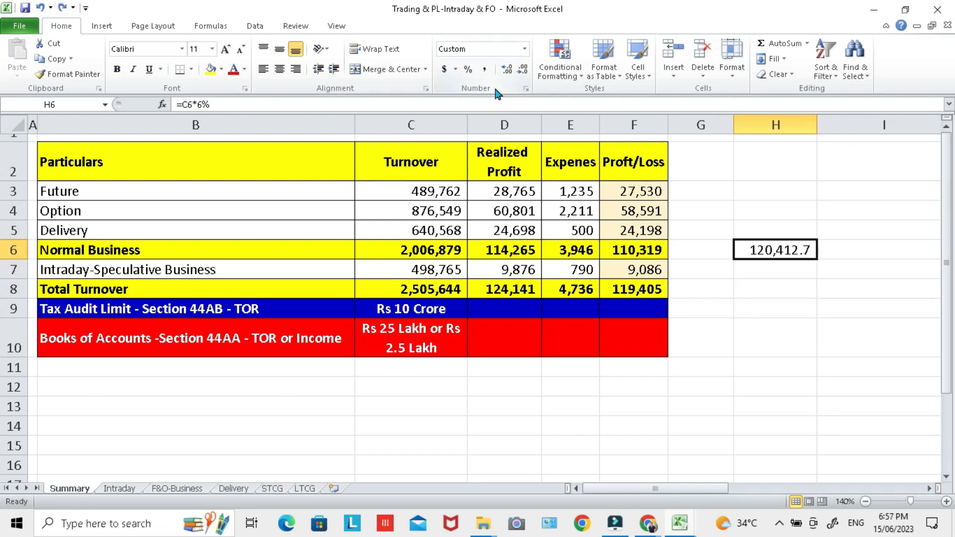
Step: Reapply the comma style without decimals to H6 and compare it with the normal business turnover and realized profit
{"action": "left_click", "coordinate": [484, 69]}
{"action": "left_click", "coordinate": [519, 73]}
{"action": "left_click", "coordinate": [518, 73]}
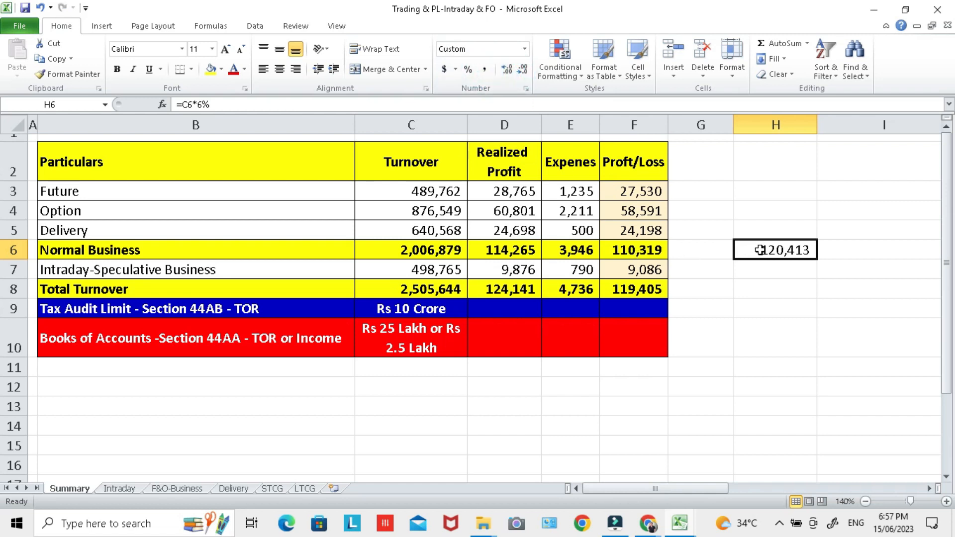
{"action": "key", "text": "Left"}
{"action": "key", "text": "Left"}
{"action": "key", "text": "Left"}
{"action": "key", "text": "Left"}
{"action": "key", "text": "Left"}
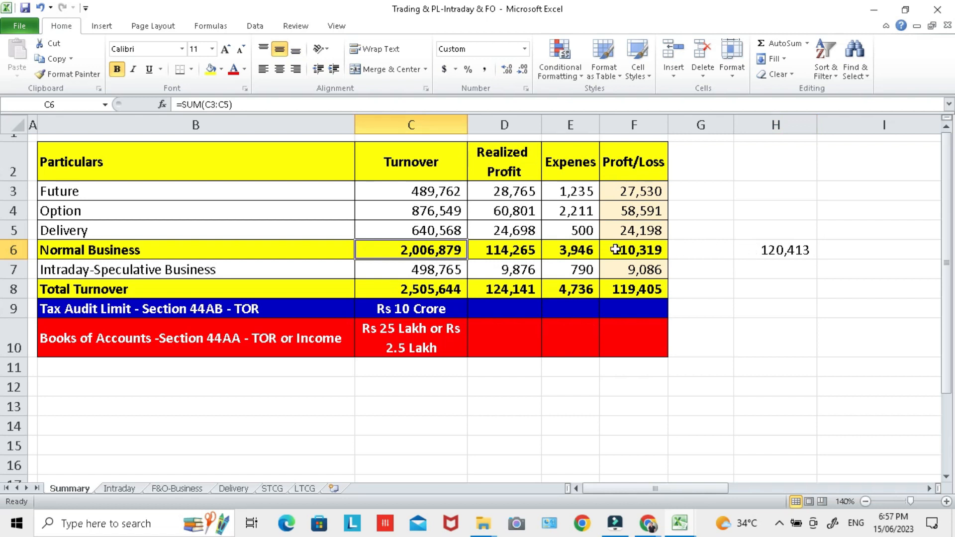
{"action": "left_click", "coordinate": [530, 251]}
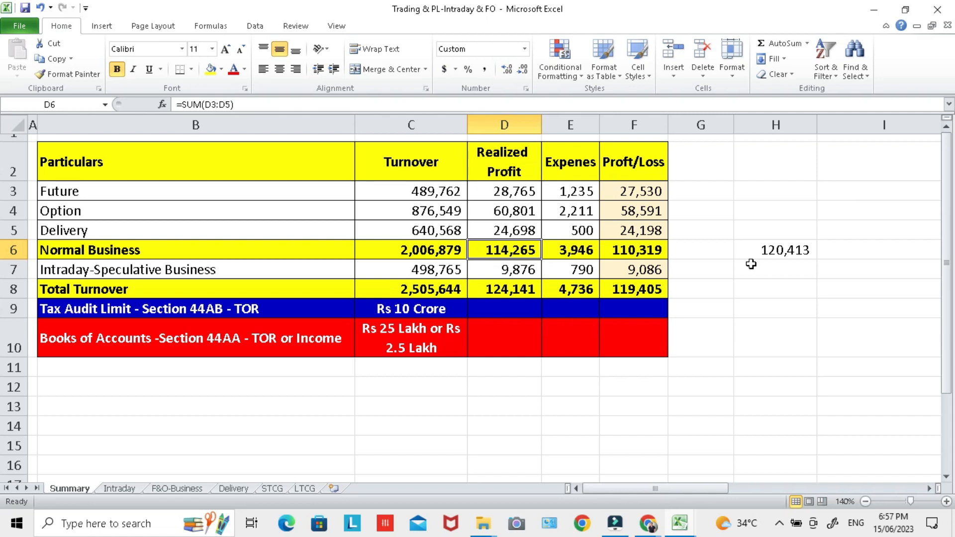
Step: Switch to the ITR-3 form in Chrome and answer Yes to declaring income only under section 44AE/44B/44BB/44AD/44ADA/44BBA
{"action": "key", "text": "alt+Tab"}
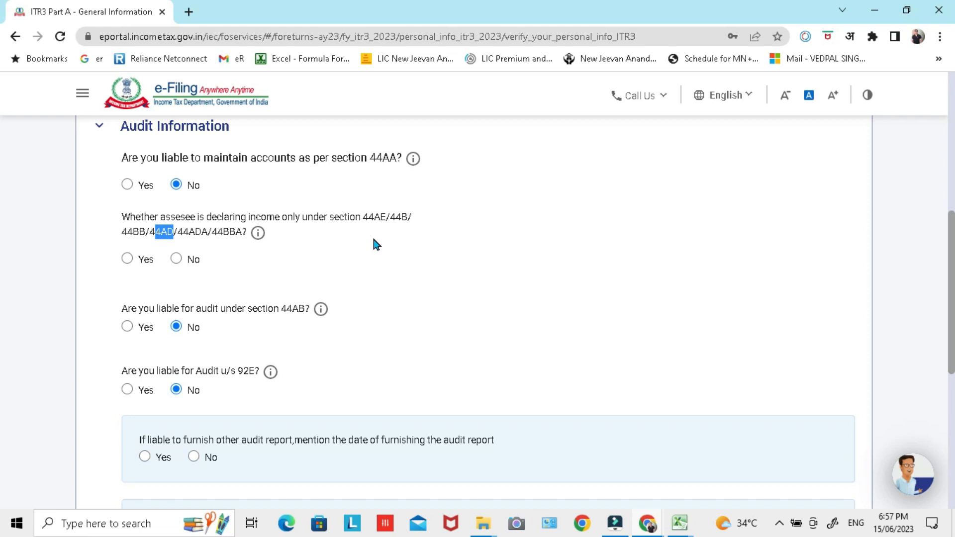
{"action": "left_click", "coordinate": [127, 259]}
{"action": "left_click", "coordinate": [901, 250]}
Step: Switch to the Excel workbook and check the 6% presumptive income in H6 against the normal business turnover in C6
{"action": "key", "text": "alt+Tab"}
{"action": "left_click", "coordinate": [790, 249]}
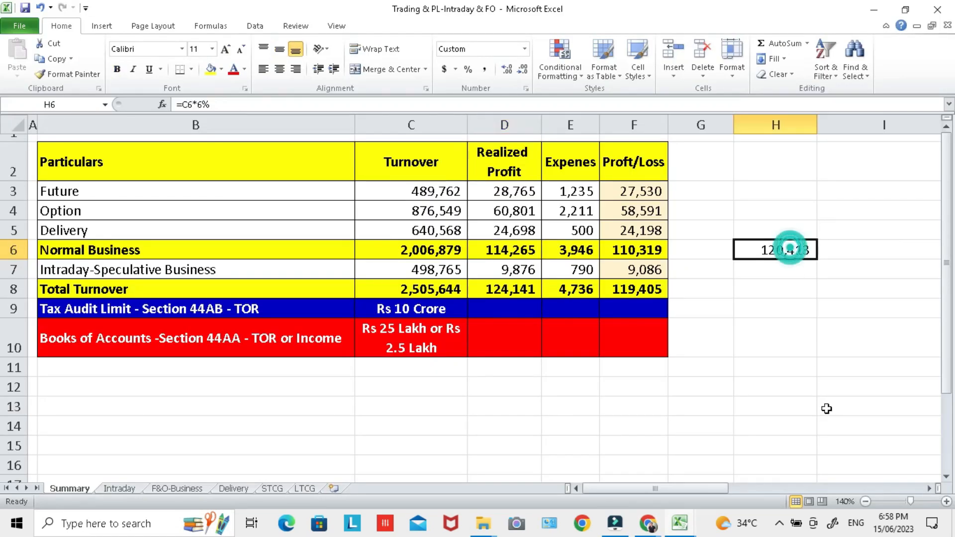
{"action": "key", "text": "Left"}
{"action": "key", "text": "Left"}
{"action": "key", "text": "Left"}
{"action": "key", "text": "Left"}
{"action": "key", "text": "Left"}
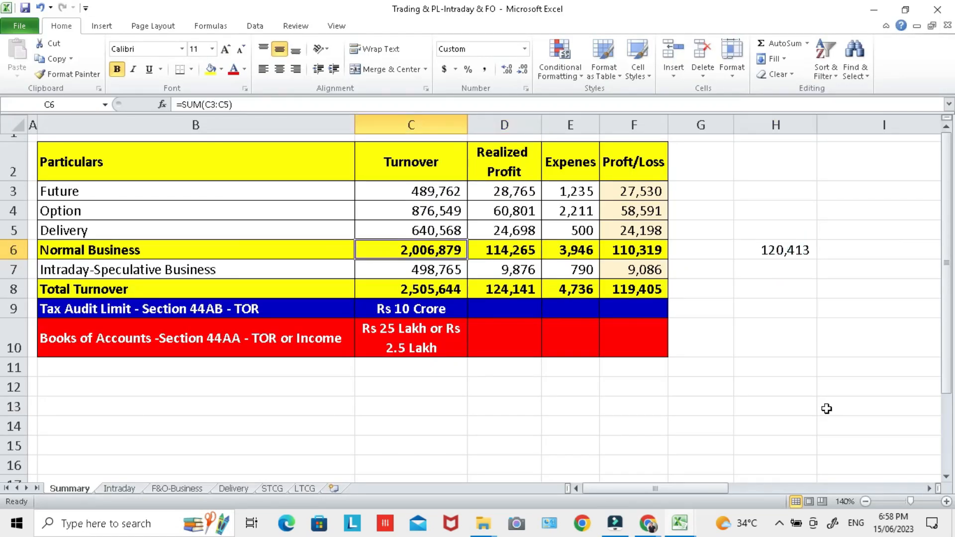
{"action": "left_click", "coordinate": [779, 251]}
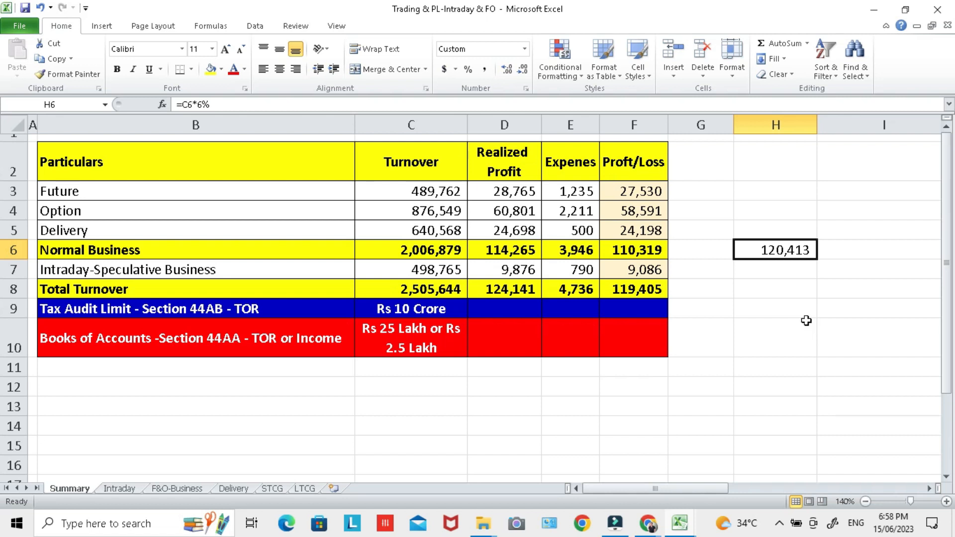
Step: Switch to the ITR-3 form in Chrome, answer No to furnishing another audit report, and save the Audit Information
{"action": "key", "text": "alt+Tab"}
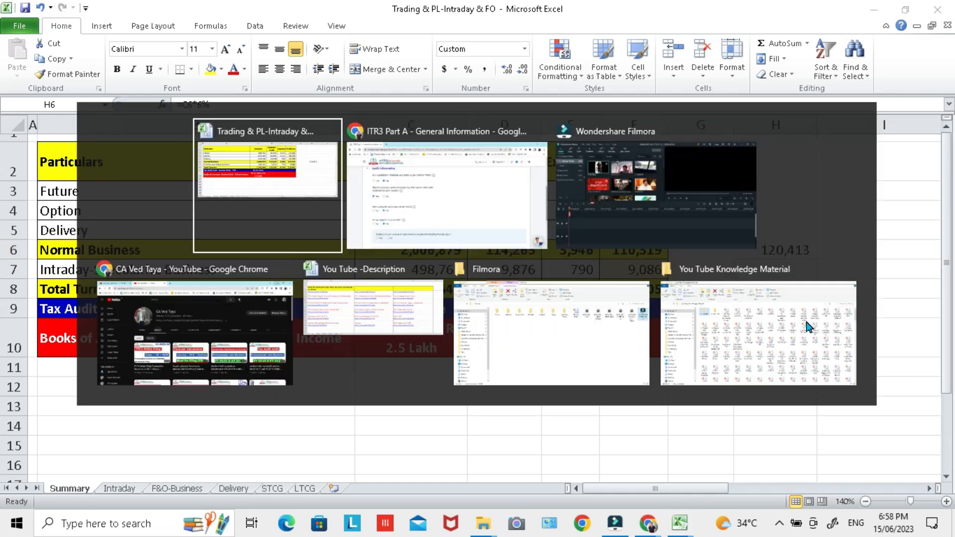
{"action": "key", "text": "alt+Tab"}
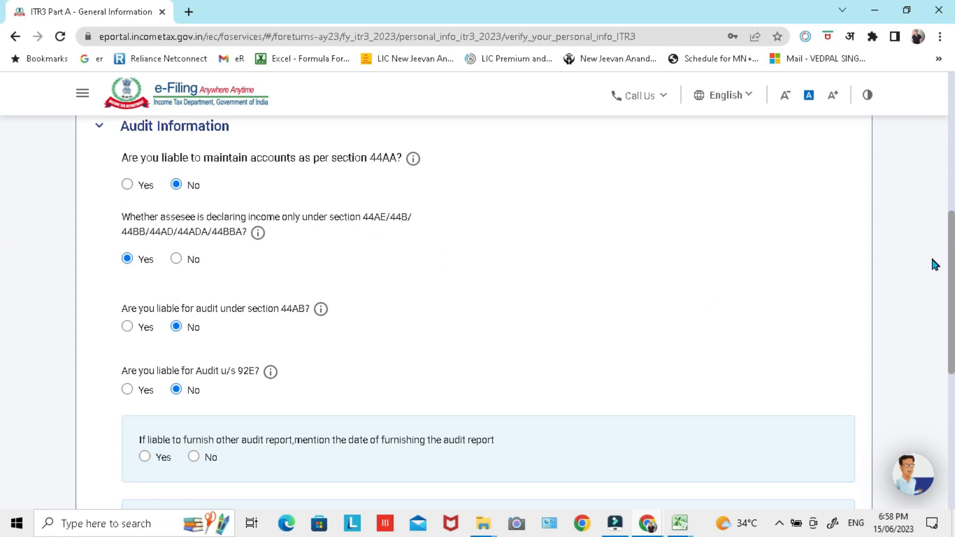
{"action": "left_click_drag", "start_coordinate": [951, 264], "coordinate": [952, 276]}
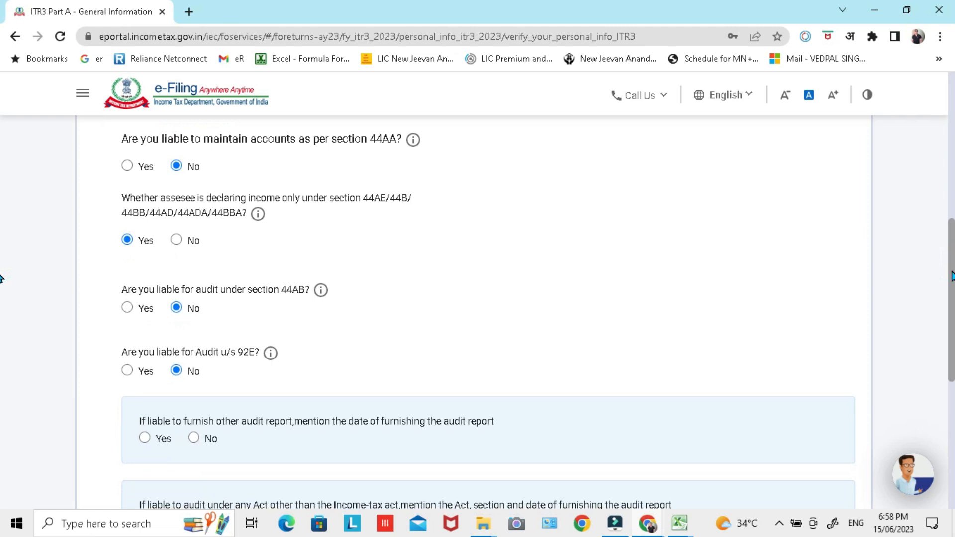
{"action": "mouse_move", "coordinate": [951, 276]}
{"action": "left_mouse_down"}
{"action": "mouse_move", "coordinate": [950, 346]}
{"action": "mouse_move", "coordinate": [952, 286]}
{"action": "left_mouse_up"}
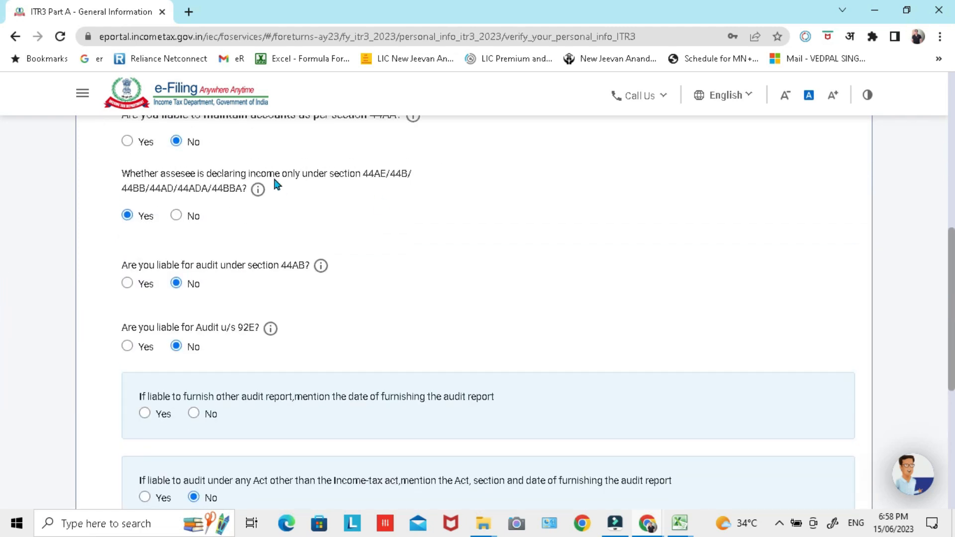
{"action": "scroll", "coordinate": [4, 305], "scroll_direction": "up", "scroll_amount": 2}
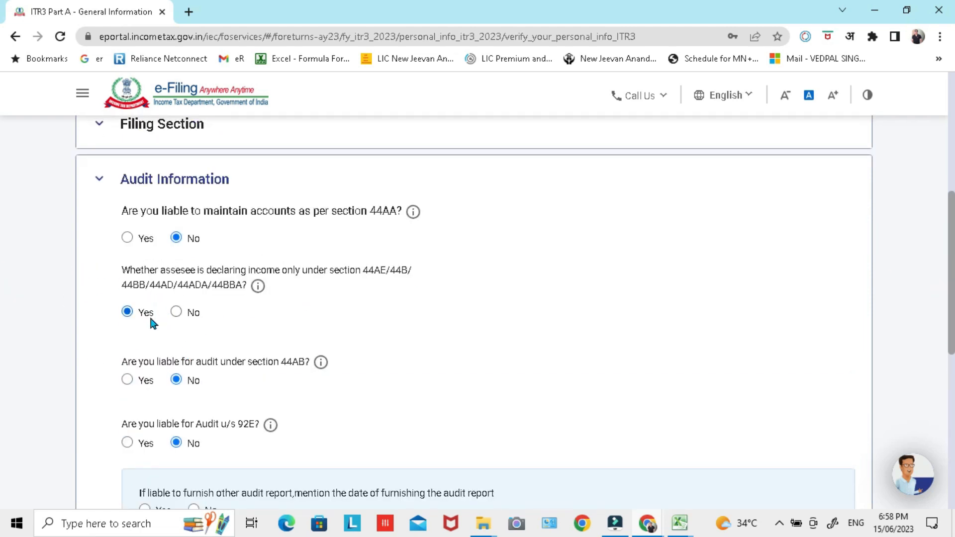
{"action": "scroll", "coordinate": [1, 279], "scroll_direction": "down", "scroll_amount": 2}
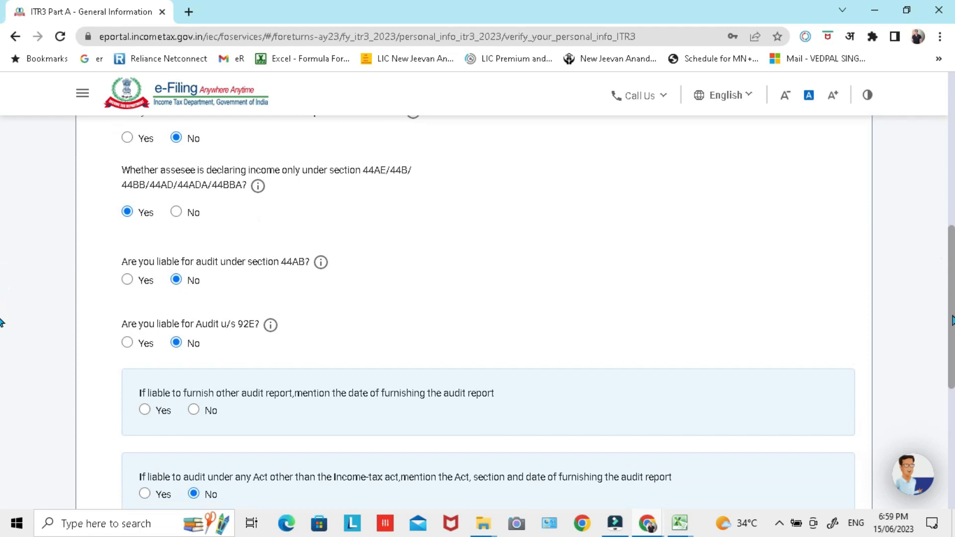
{"action": "scroll", "coordinate": [1, 324], "scroll_direction": "down", "scroll_amount": 1}
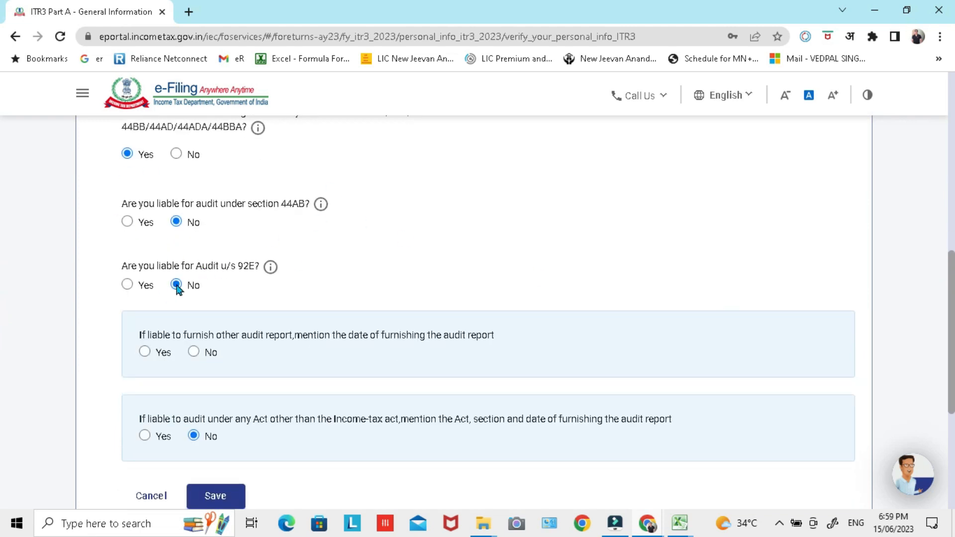
{"action": "left_click", "coordinate": [194, 351]}
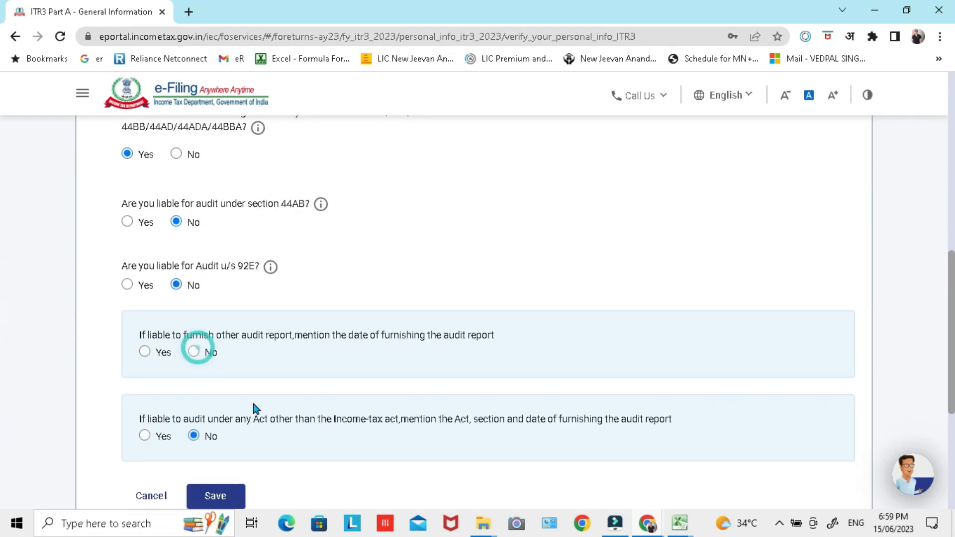
{"action": "left_click", "coordinate": [219, 498]}
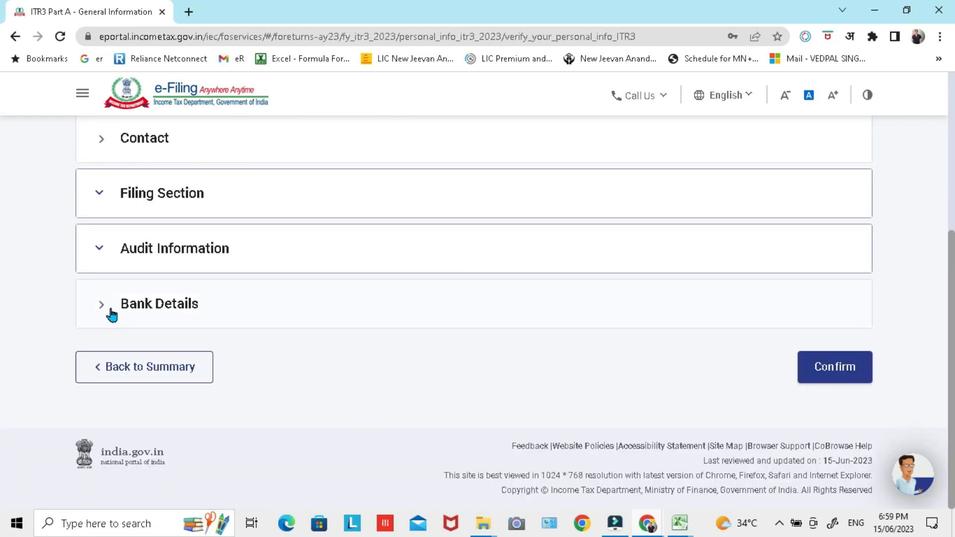
Step: Review the Bank Details section, including the account nominated for refund, and confirm Part A - General
{"action": "left_click", "coordinate": [101, 305]}
{"action": "left_click", "coordinate": [83, 309]}
{"action": "scroll", "coordinate": [541, 357], "scroll_direction": "down", "scroll_amount": 3}
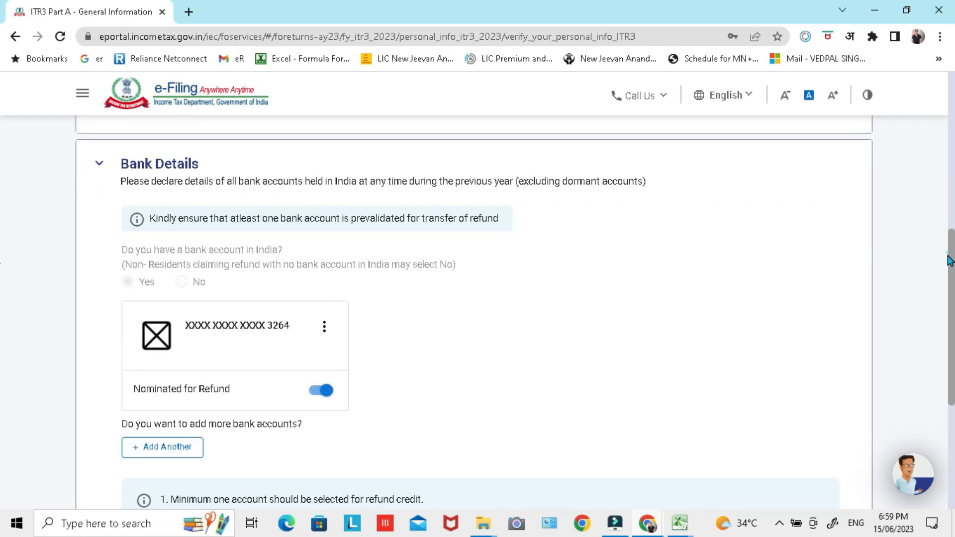
{"action": "scroll", "coordinate": [3, 279], "scroll_direction": "down", "scroll_amount": 4}
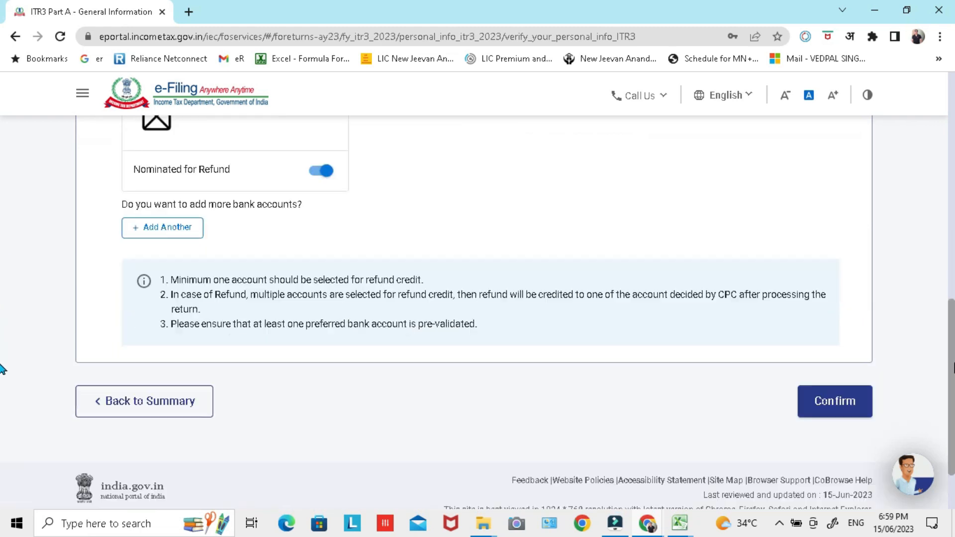
{"action": "left_click", "coordinate": [829, 409]}
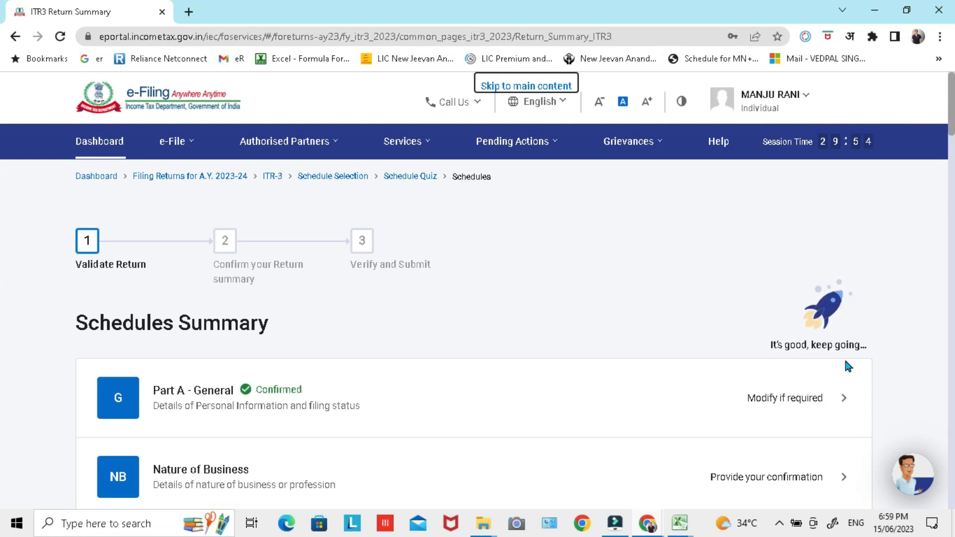
{"action": "scroll", "coordinate": [842, 358], "scroll_direction": "down", "scroll_amount": 2}
{"action": "scroll", "coordinate": [843, 363], "scroll_direction": "down", "scroll_amount": 1}
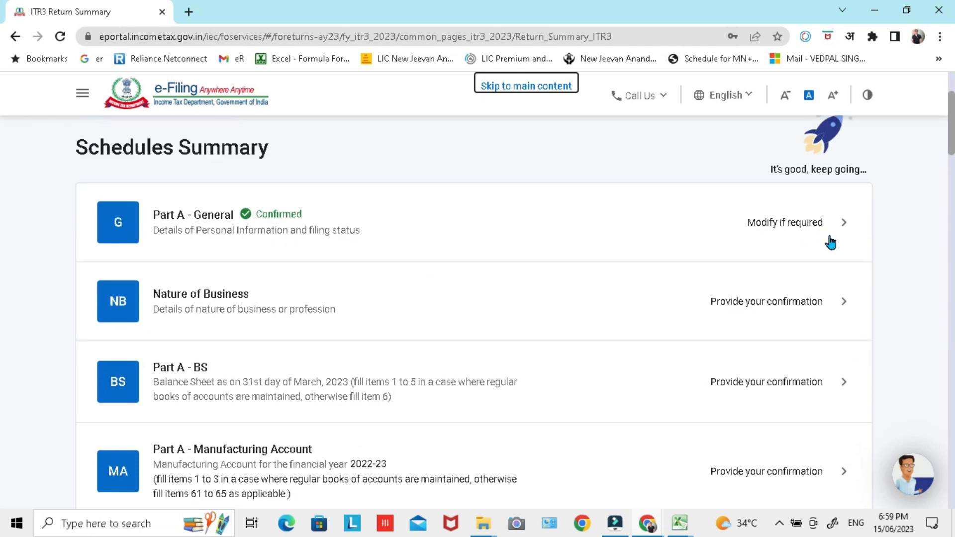
Step: Open the Nature of Business schedule and start adding a new business entry
{"action": "scroll", "coordinate": [563, 204], "scroll_direction": "down", "scroll_amount": 2}
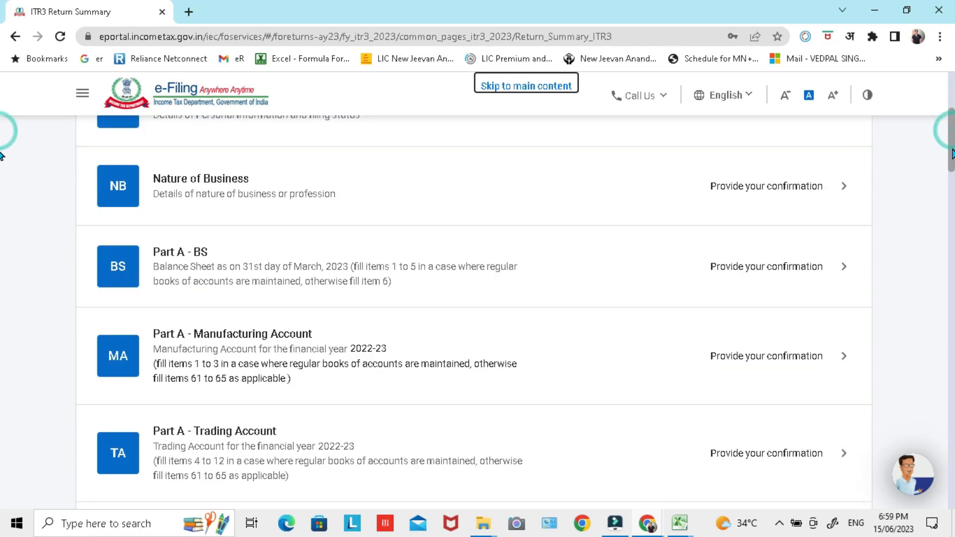
{"action": "left_click", "coordinate": [839, 187]}
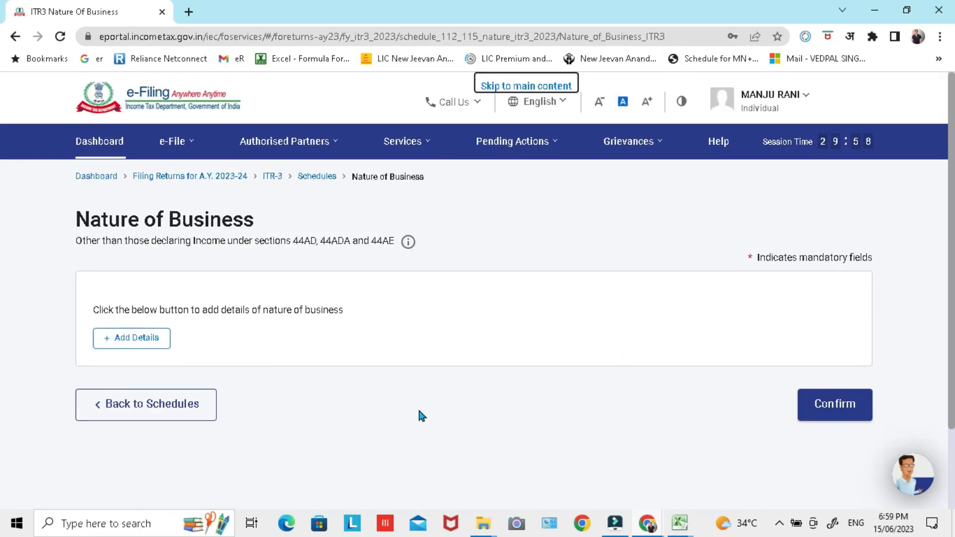
{"action": "left_click", "coordinate": [144, 340]}
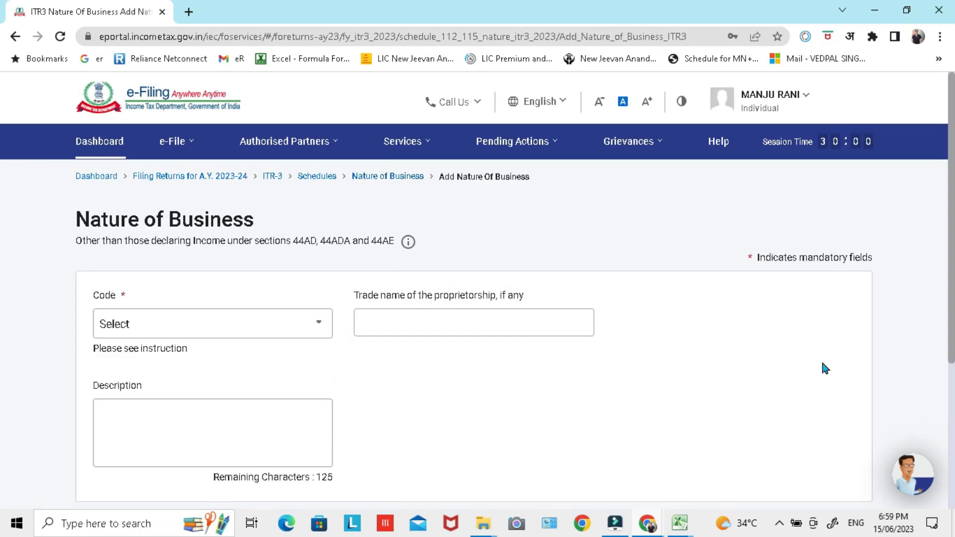
{"action": "scroll", "coordinate": [0, 289], "scroll_direction": "down", "scroll_amount": 2}
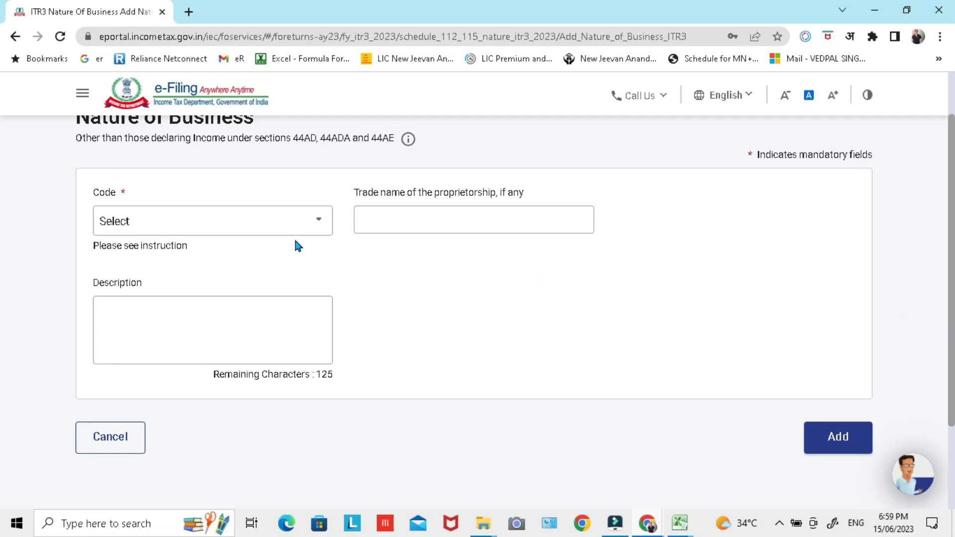
Step: Select 13018 - Other financial intermediation services n.e.c. as the business code
{"action": "left_click", "coordinate": [313, 233]}
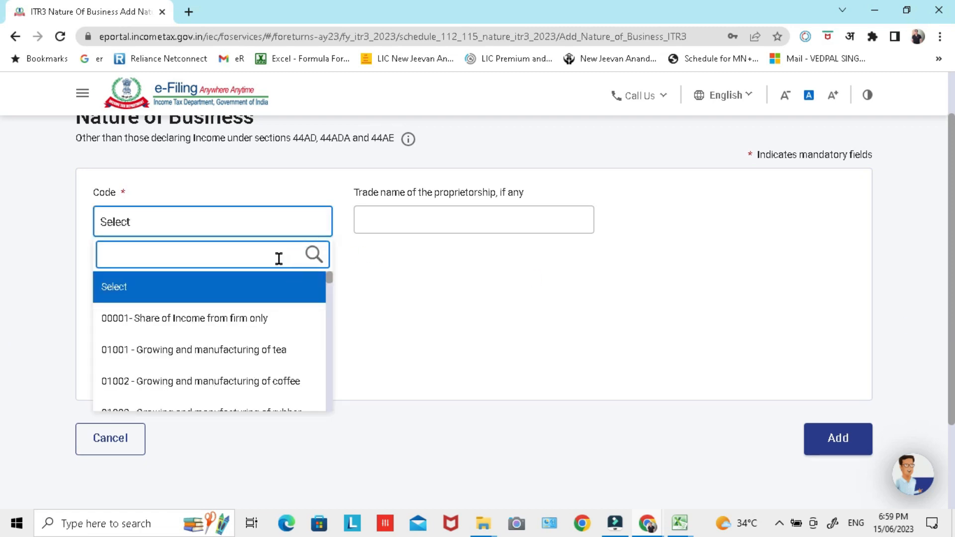
{"action": "type", "text": "1301"}
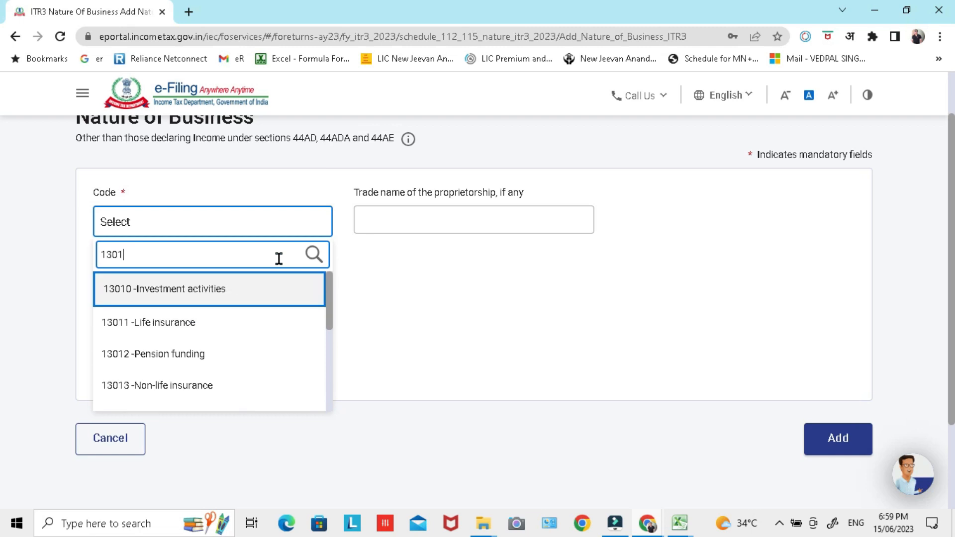
{"action": "type", "text": "8"}
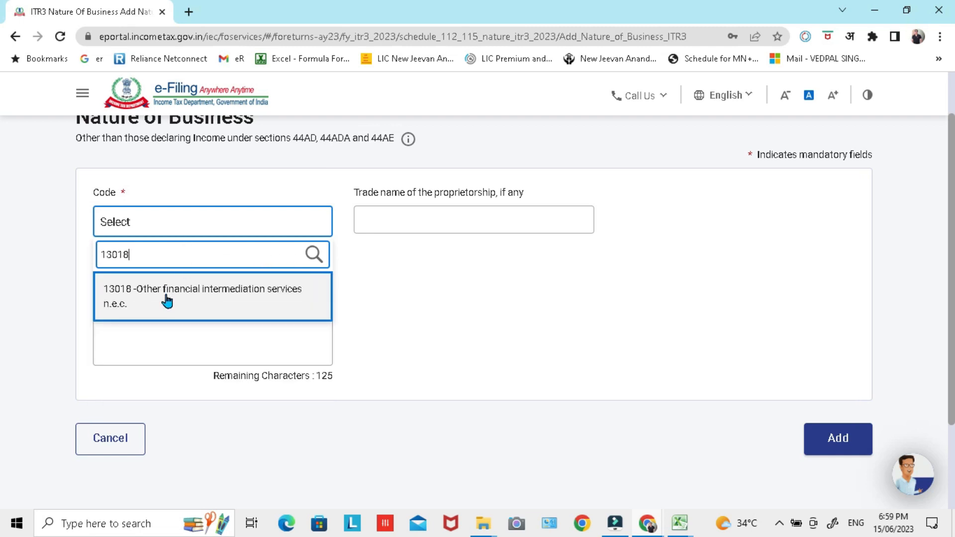
{"action": "left_click", "coordinate": [234, 301]}
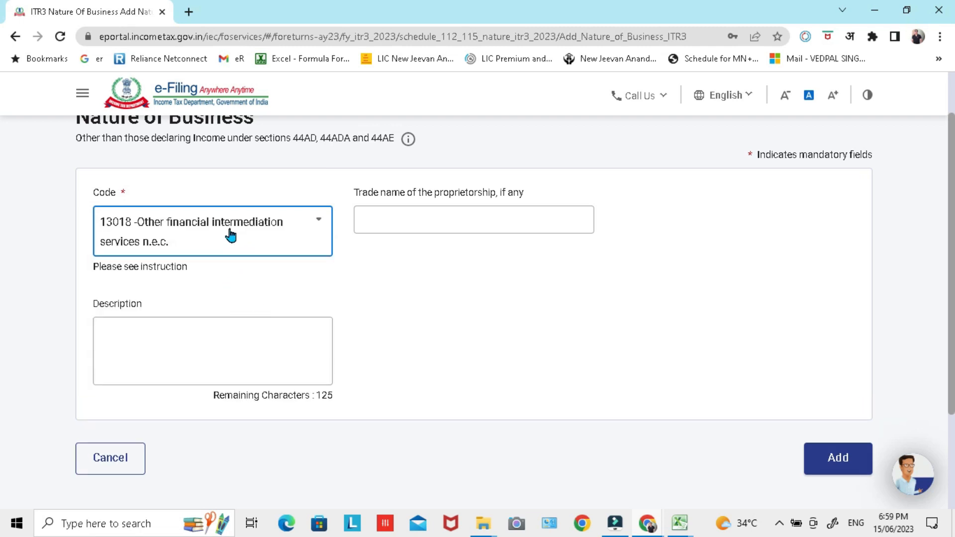
Step: Set the business code to 13010 - Investment activities
{"action": "left_click", "coordinate": [319, 223]}
{"action": "left_click", "coordinate": [257, 274]}
{"action": "type", "text": "13010"}
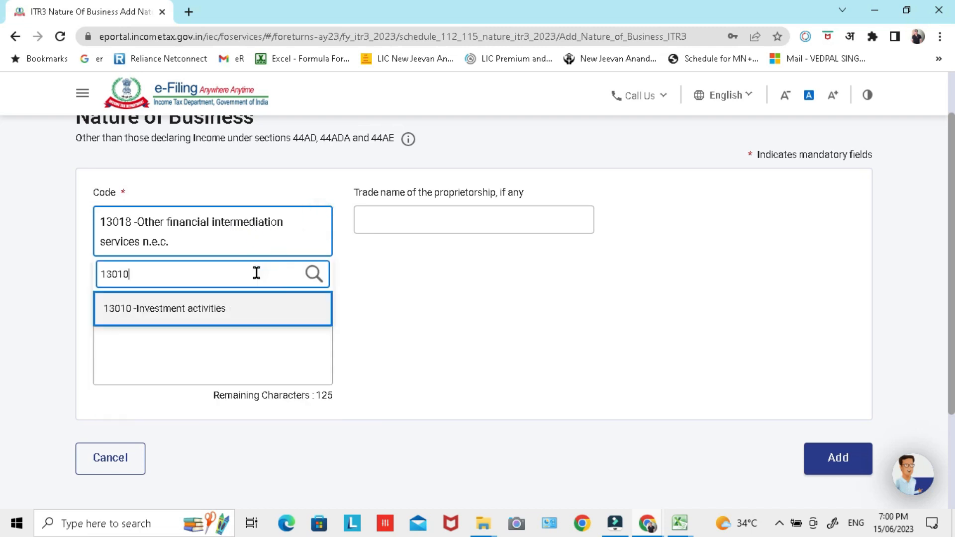
{"action": "left_click", "coordinate": [244, 317]}
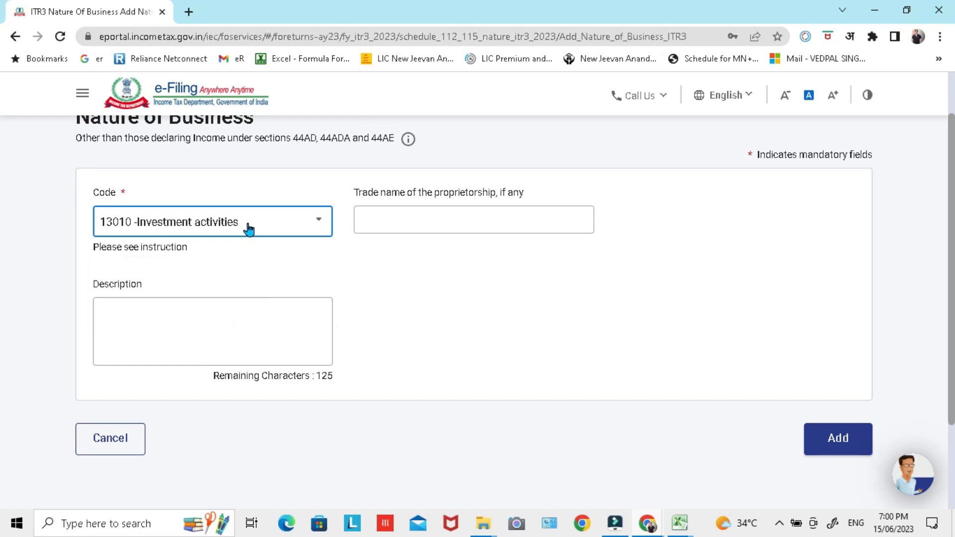
Step: Enter the trade name of the proprietorship for the investment activities entry
{"action": "left_click", "coordinate": [434, 222]}
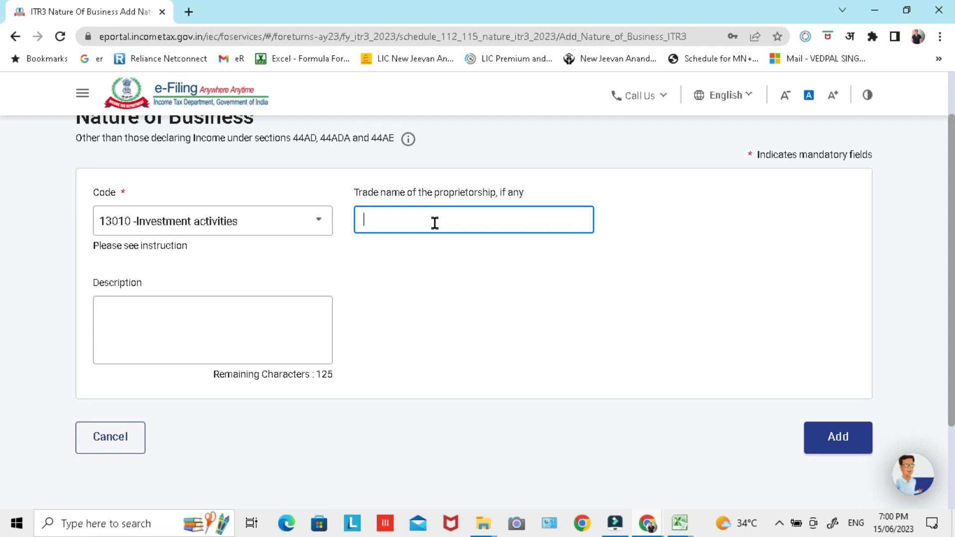
{"action": "type", "text": "subhash"}
Step: Enter "Income from Intraday and F&O" as the description of the business
{"action": "left_click", "coordinate": [207, 327]}
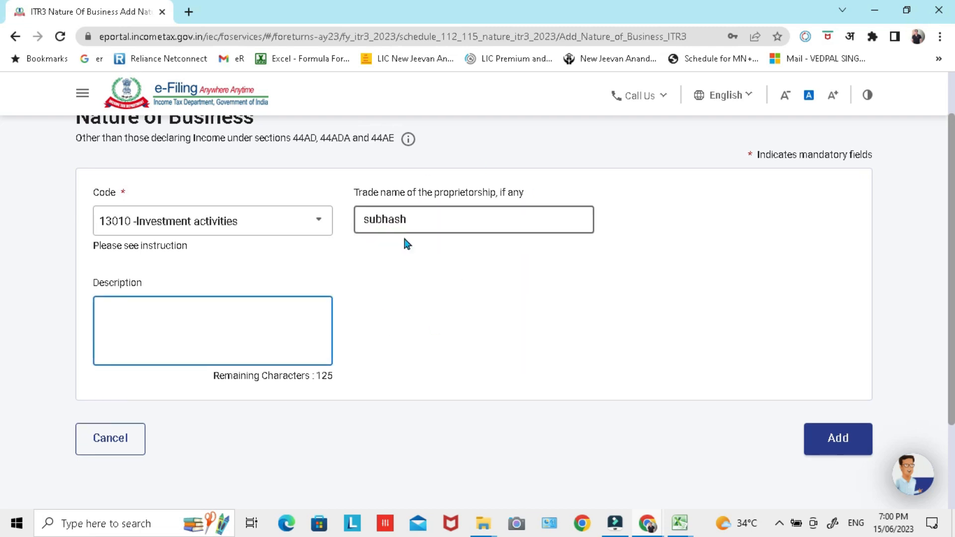
{"action": "left_click", "coordinate": [265, 319]}
{"action": "type", "text": "In"}
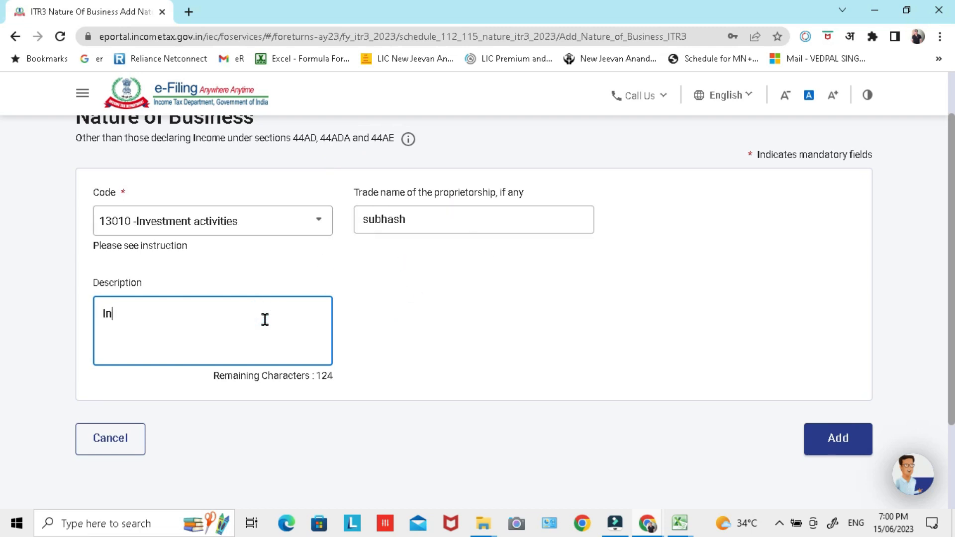
{"action": "type", "text": "come from Intr"}
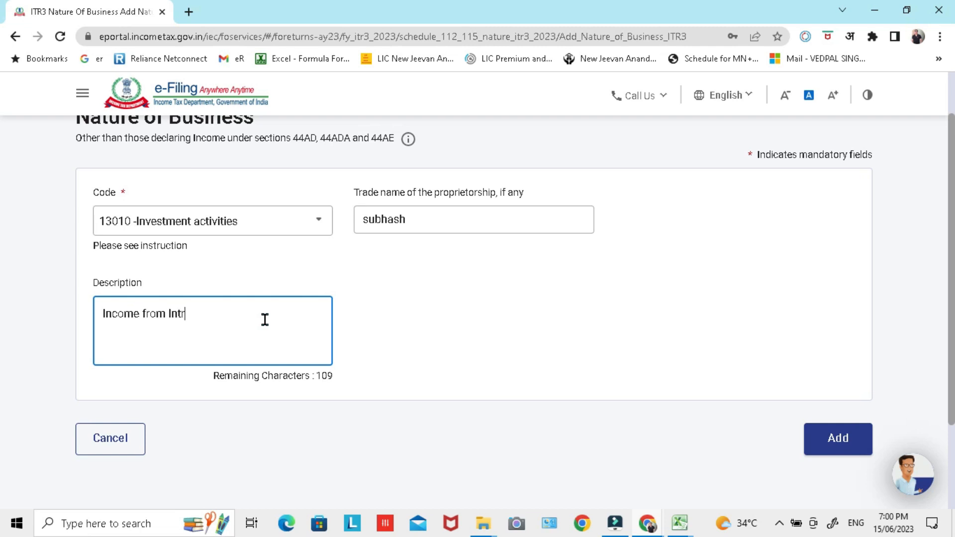
{"action": "type", "text": "aday and F&"}
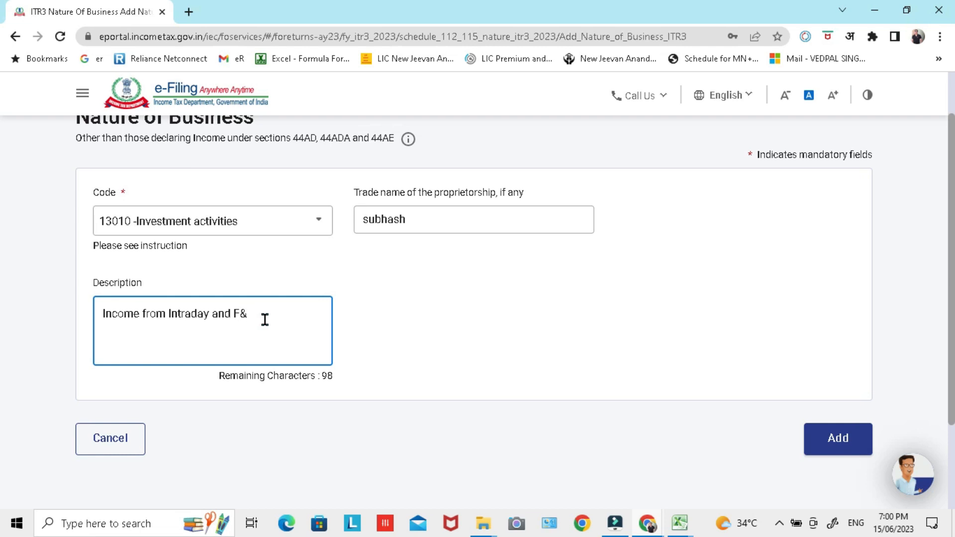
{"action": "type", "text": "O"}
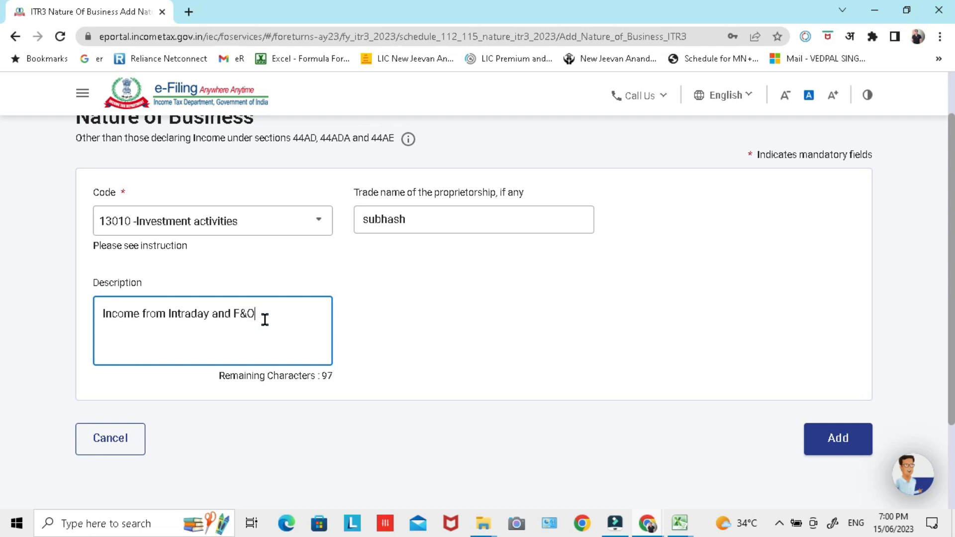
Step: Add the investment activities entry and confirm the Nature of Business schedule
{"action": "left_click", "coordinate": [836, 441]}
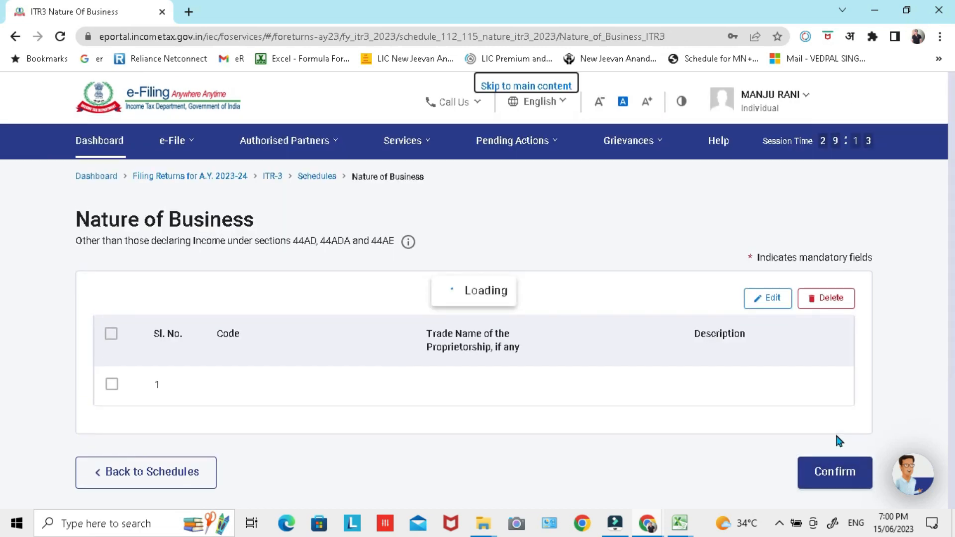
{"action": "scroll", "coordinate": [659, 305], "scroll_direction": "down", "scroll_amount": 3}
{"action": "left_click", "coordinate": [831, 409]}
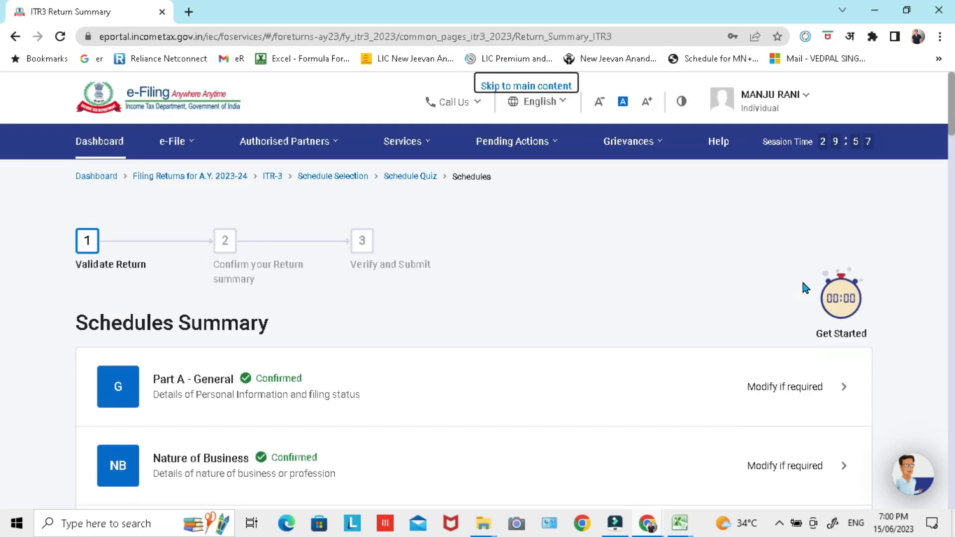
Step: Open the Part A - BS schedule and expand only the No Account Cases section
{"action": "scroll", "coordinate": [803, 282], "scroll_direction": "down", "scroll_amount": 5}
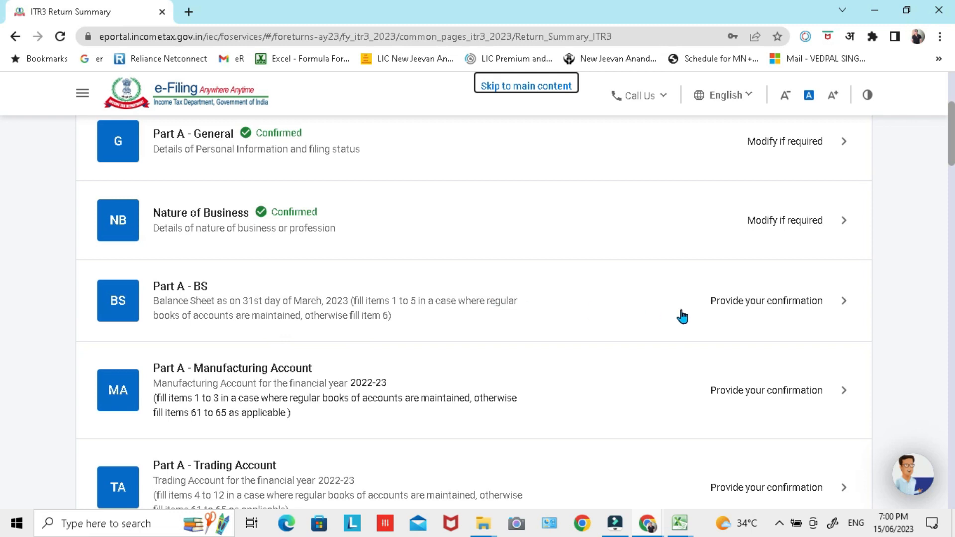
{"action": "left_click", "coordinate": [842, 303]}
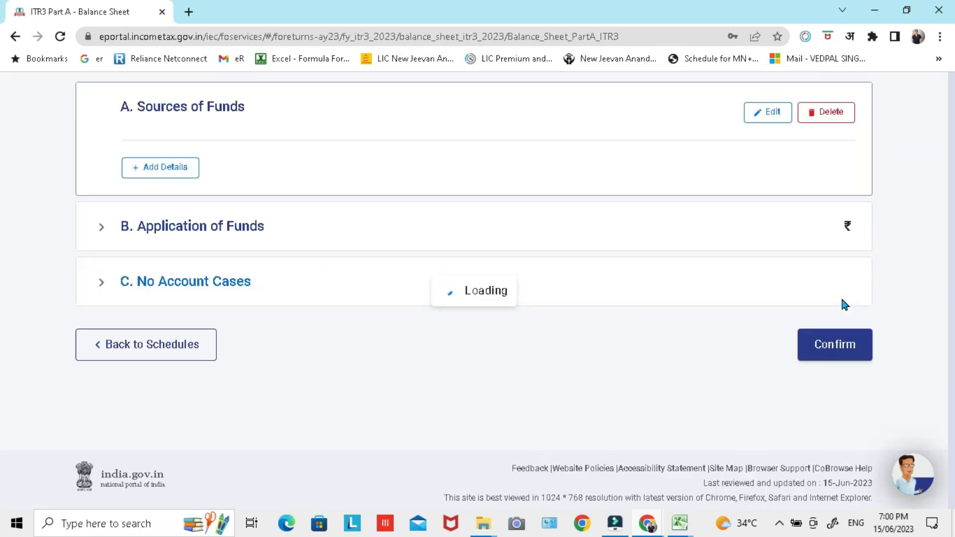
{"action": "scroll", "coordinate": [749, 311], "scroll_direction": "down", "scroll_amount": 2}
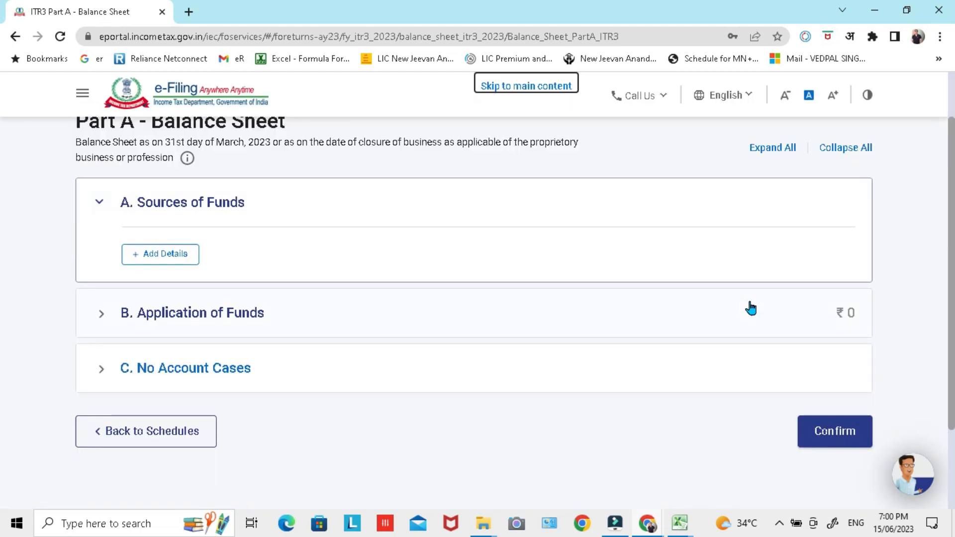
{"action": "left_click", "coordinate": [102, 200]}
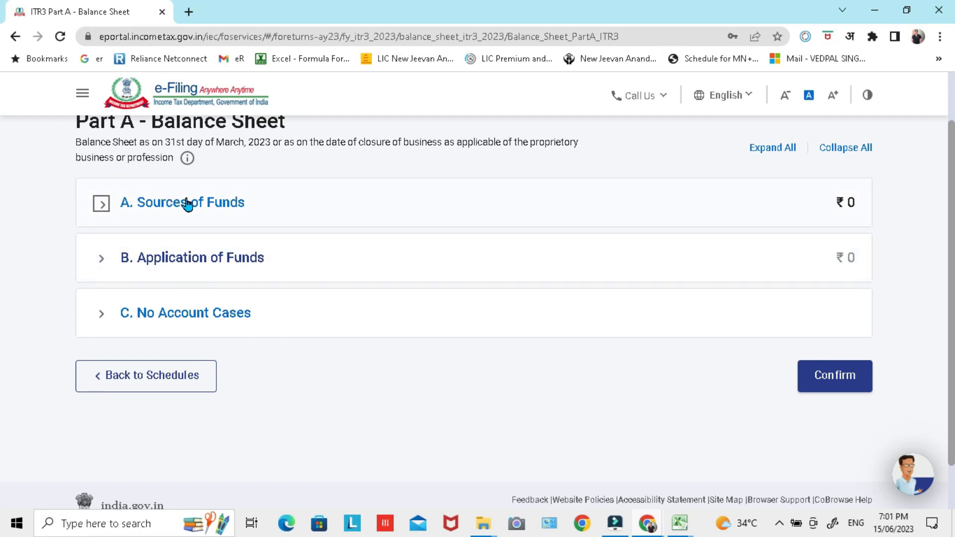
{"action": "left_click", "coordinate": [101, 316]}
{"action": "left_click", "coordinate": [101, 316]}
{"action": "scroll", "coordinate": [386, 339], "scroll_direction": "down", "scroll_amount": 2}
Step: Set the amount of total stock-in-trade to 4,00,000 under No Account Cases
{"action": "left_click", "coordinate": [829, 269]}
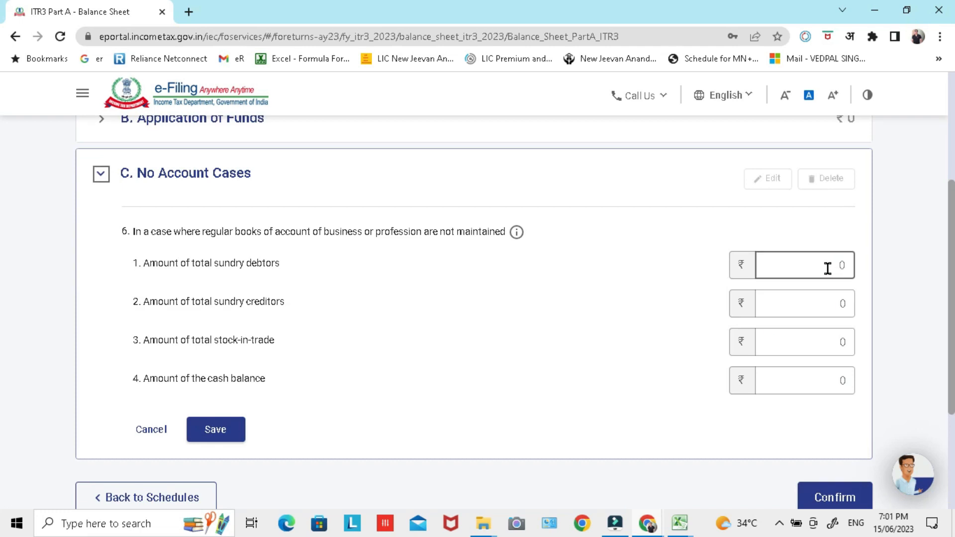
{"action": "left_click", "coordinate": [224, 264]}
{"action": "left_click", "coordinate": [828, 336]}
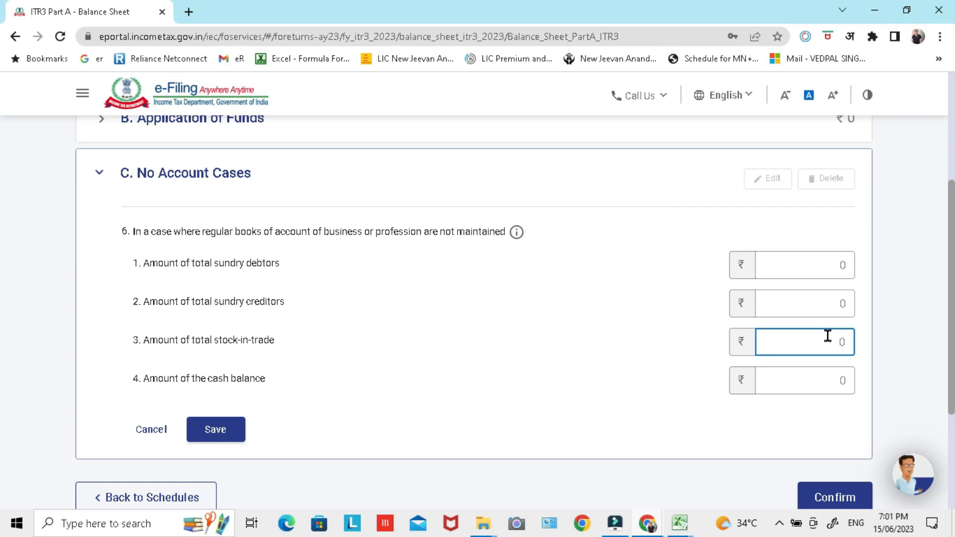
{"action": "left_click", "coordinate": [875, 343]}
Step: Set the amount of the cash balance to 20,000 under No Account Cases
{"action": "left_click", "coordinate": [846, 383]}
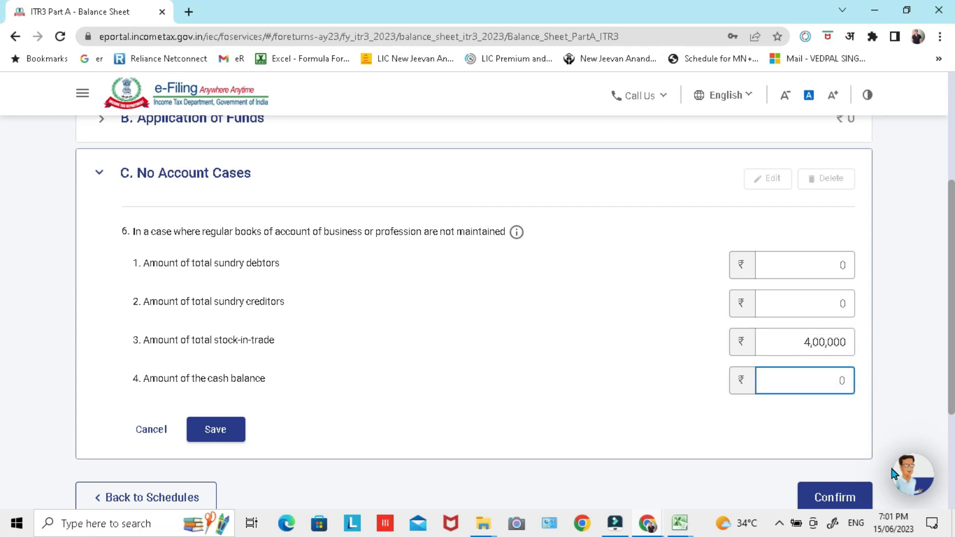
{"action": "type", "text": "20000"}
{"action": "left_click", "coordinate": [915, 373]}
{"action": "scroll", "coordinate": [2, 348], "scroll_direction": "down", "scroll_amount": 1}
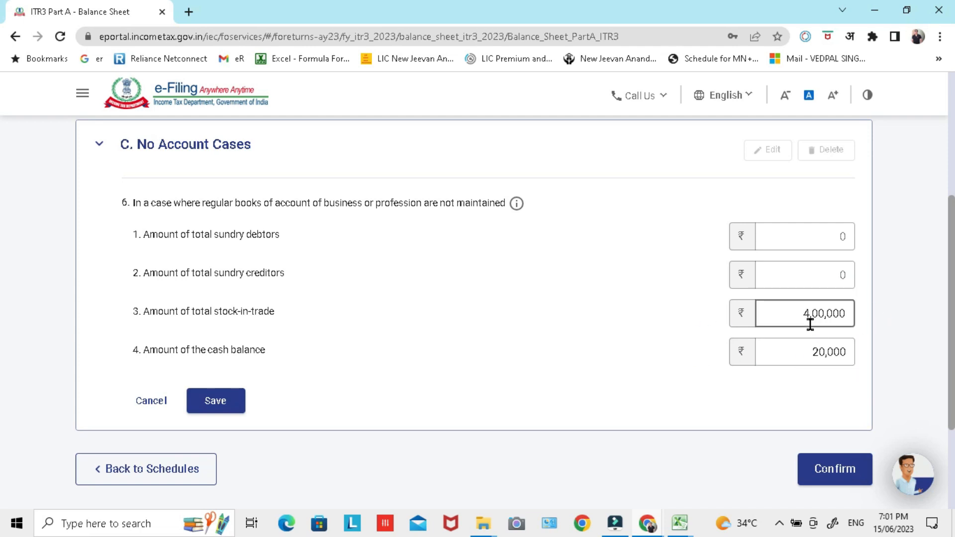
Step: Save the No Account Cases amounts and confirm the Part A - Balance Sheet schedule
{"action": "left_click", "coordinate": [234, 404]}
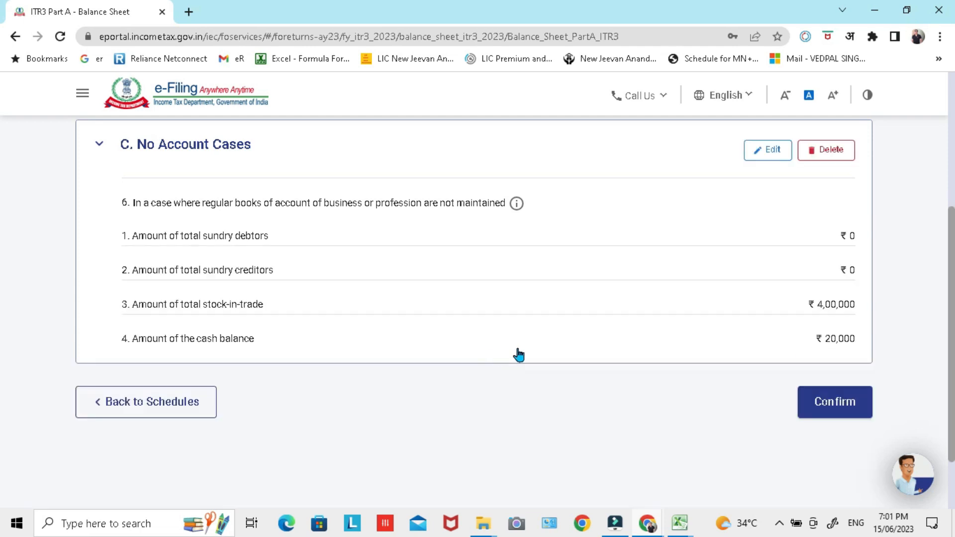
{"action": "left_click", "coordinate": [829, 404]}
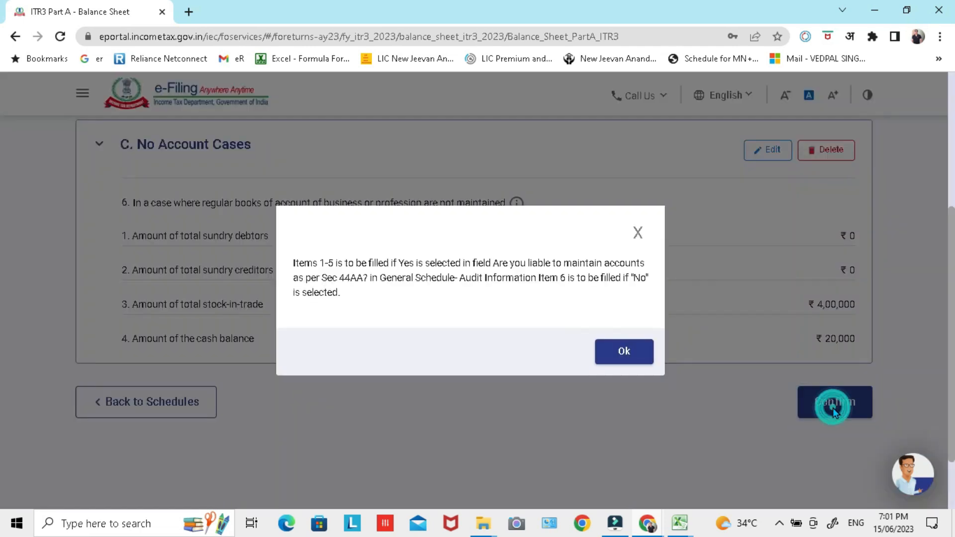
{"action": "left_click", "coordinate": [625, 352]}
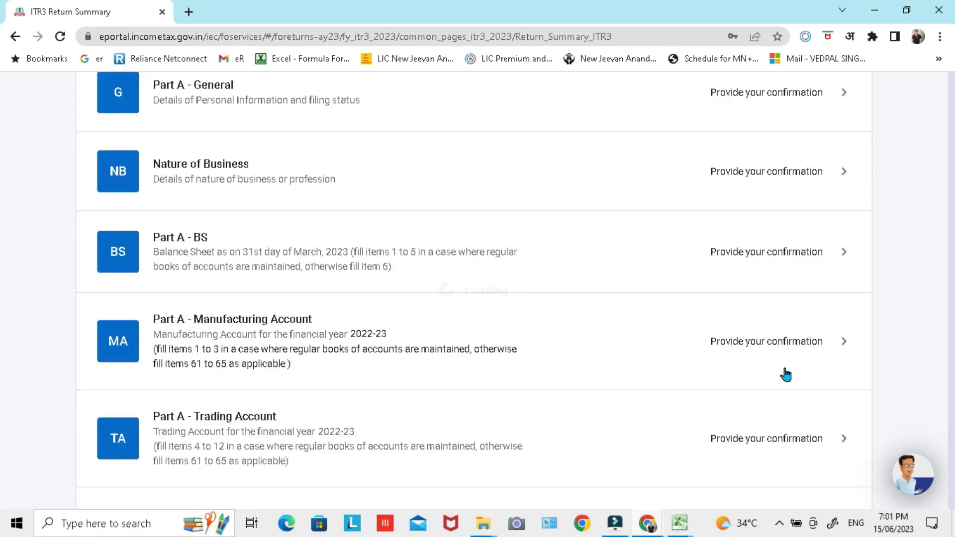
Step: Open the Part A - P & L schedule and collapse the Credits to Profit and Loss Account section
{"action": "scroll", "coordinate": [898, 269], "scroll_direction": "down", "scroll_amount": 2}
{"action": "scroll", "coordinate": [895, 264], "scroll_direction": "down", "scroll_amount": 3}
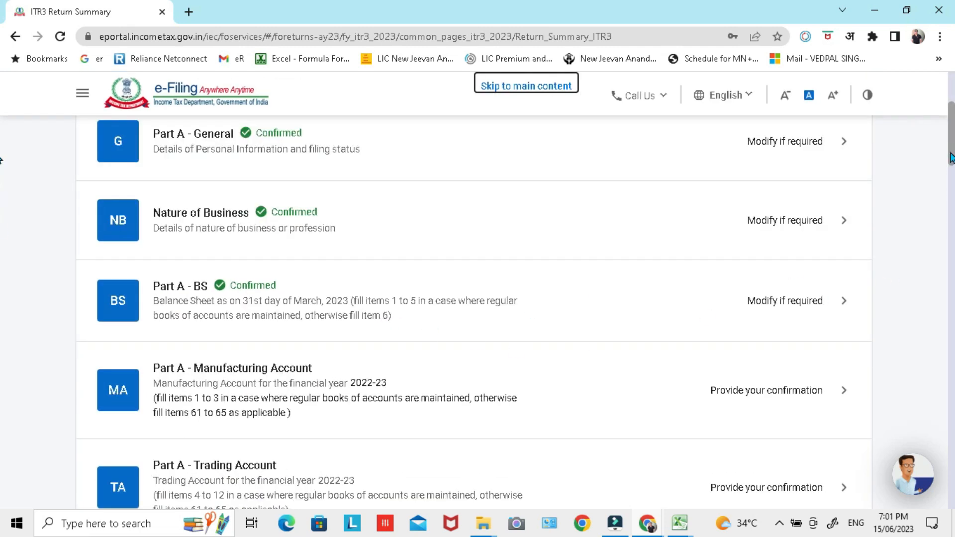
{"action": "scroll", "coordinate": [951, 158], "scroll_direction": "down", "scroll_amount": 4}
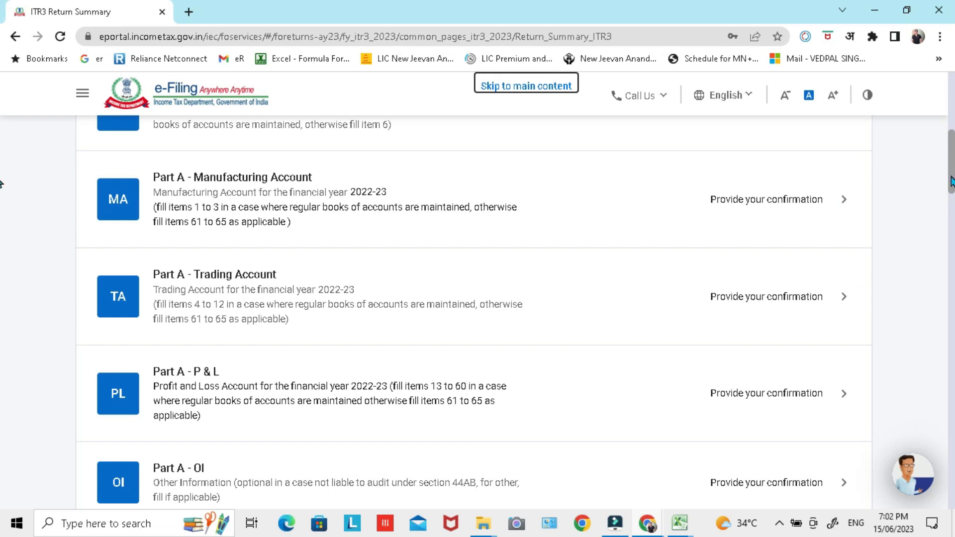
{"action": "scroll", "coordinate": [921, 202], "scroll_direction": "down", "scroll_amount": 4}
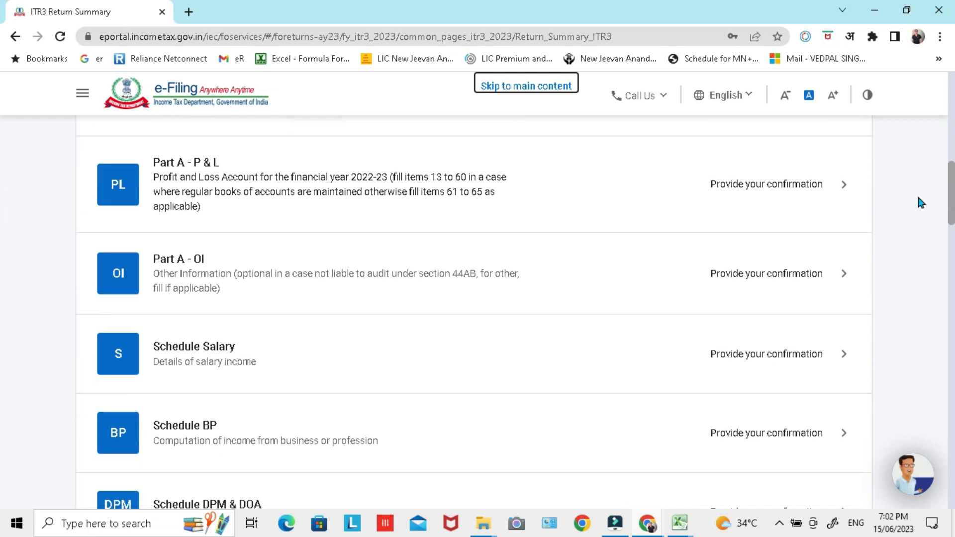
{"action": "left_click", "coordinate": [844, 189]}
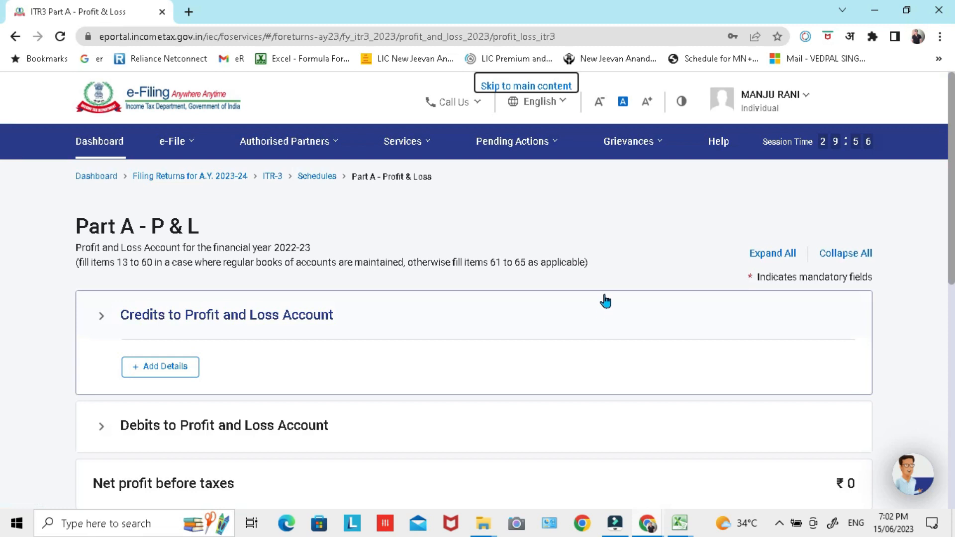
{"action": "scroll", "coordinate": [604, 294], "scroll_direction": "down", "scroll_amount": 2}
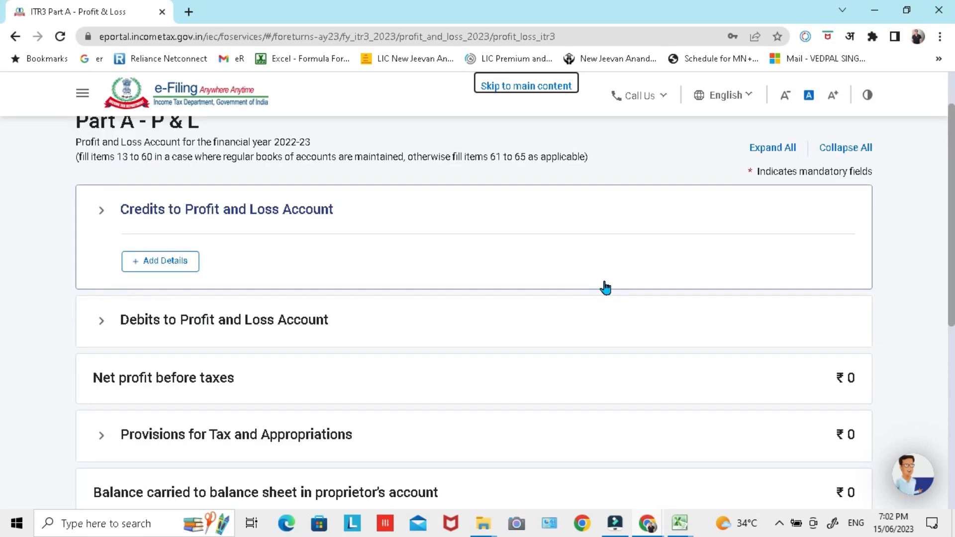
{"action": "left_click", "coordinate": [101, 211]}
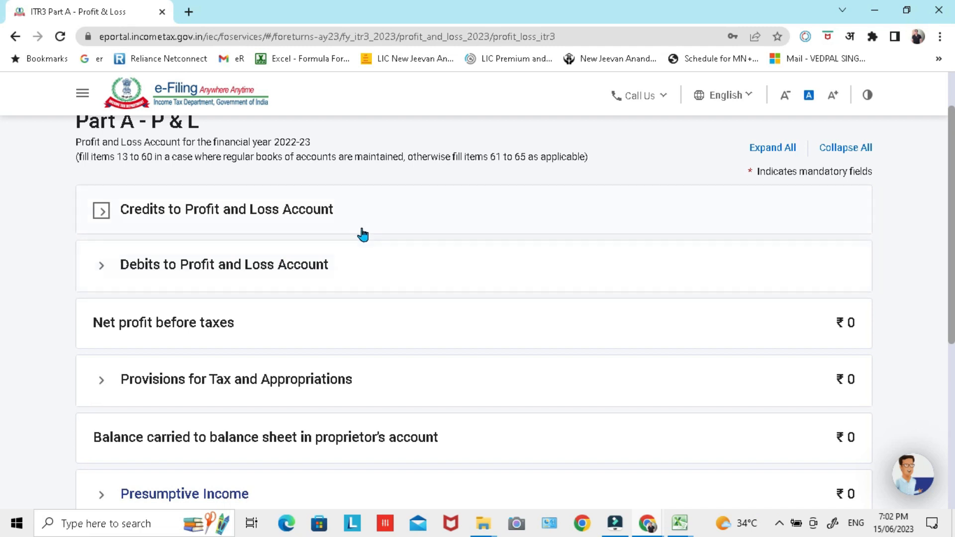
Step: Add details under No Account Cases in Part A - P & L and show the Speculative Activity section
{"action": "scroll", "coordinate": [361, 234], "scroll_direction": "down", "scroll_amount": 4}
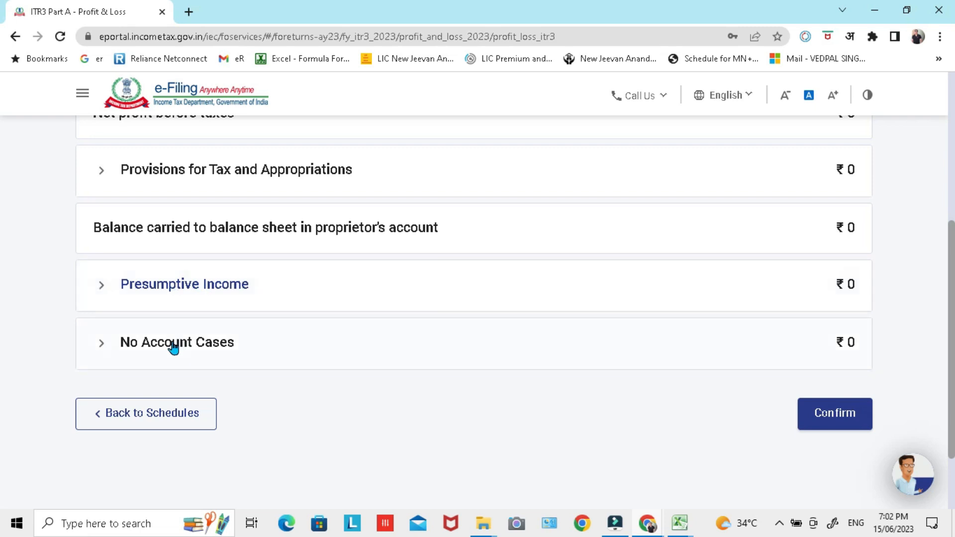
{"action": "left_click", "coordinate": [102, 344]}
{"action": "left_click", "coordinate": [174, 401]}
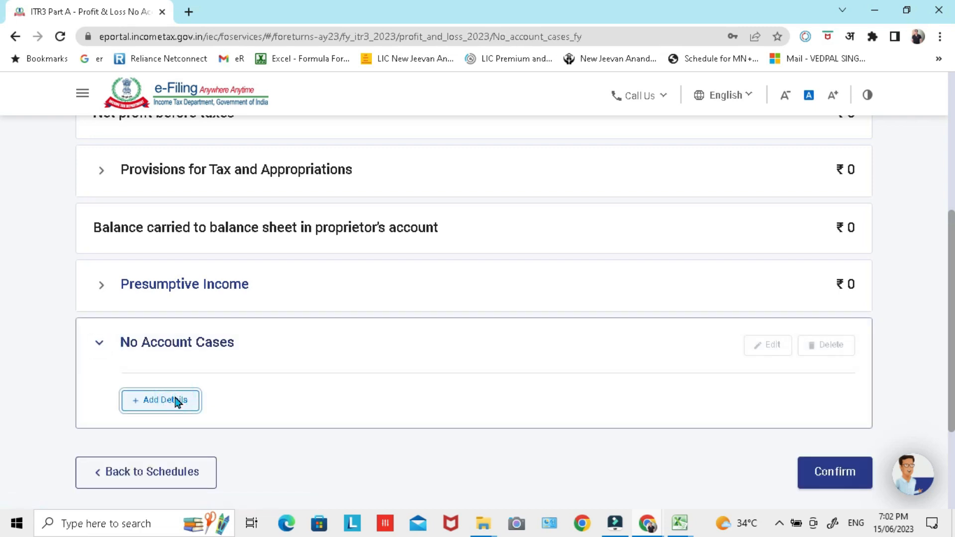
{"action": "left_click_drag", "start_coordinate": [951, 199], "coordinate": [951, 234]}
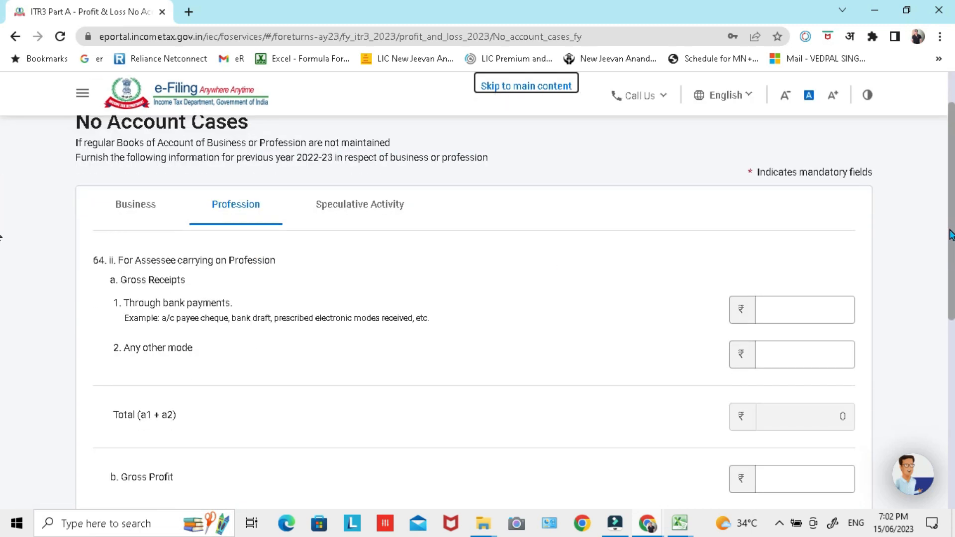
{"action": "left_click", "coordinate": [136, 209]}
{"action": "left_click", "coordinate": [342, 205]}
{"action": "left_click", "coordinate": [136, 208]}
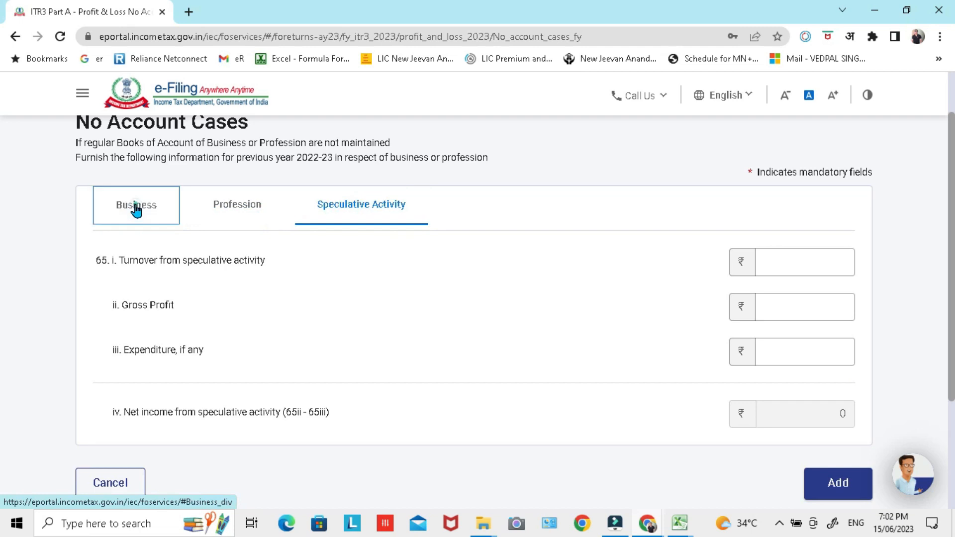
{"action": "left_click", "coordinate": [350, 208]}
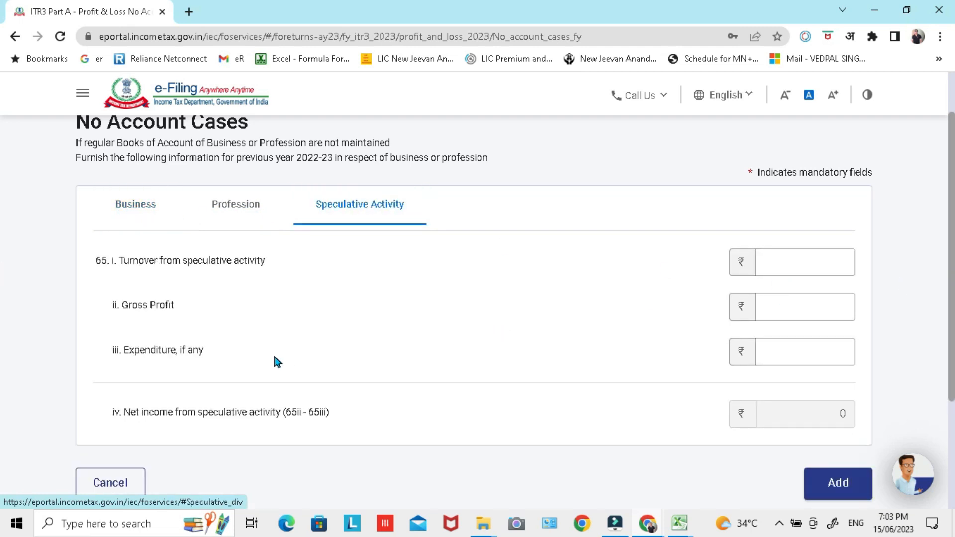
Step: Switch to the Excel workbook and check the turnover of Intraday-Speculative Business on the Summary sheet
{"action": "key", "text": "alt+Tab"}
{"action": "left_click", "coordinate": [189, 279]}
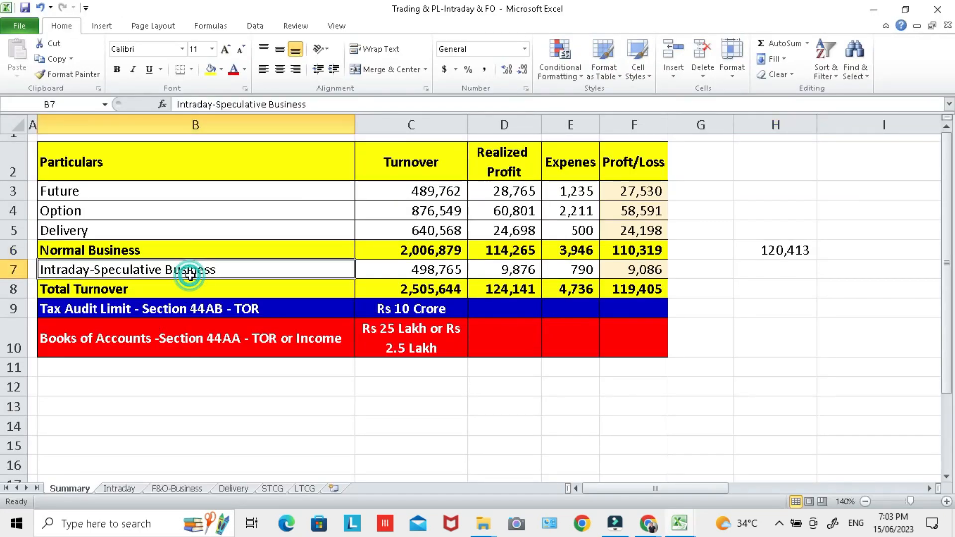
{"action": "left_click", "coordinate": [423, 272]}
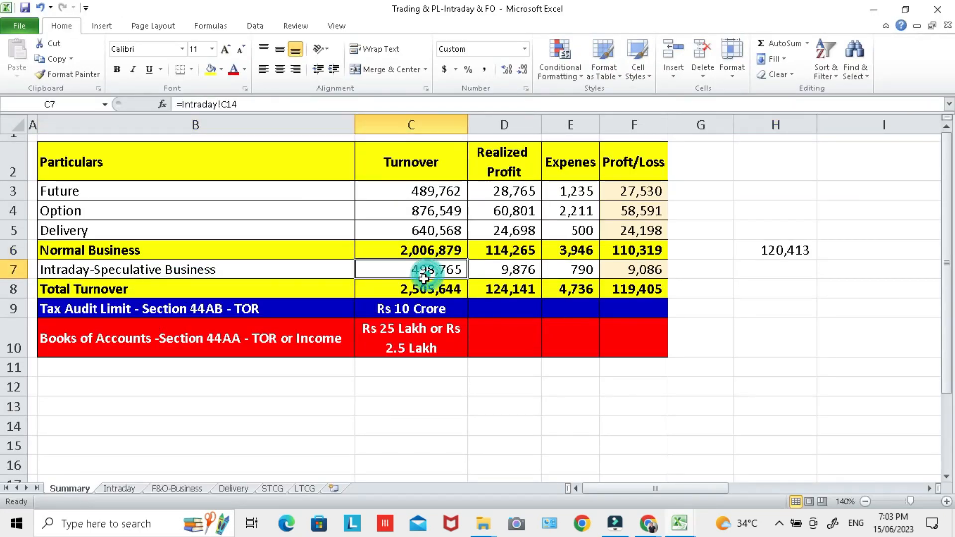
{"action": "key", "text": "alt+Tab"}
{"action": "key", "text": "alt+Tab"}
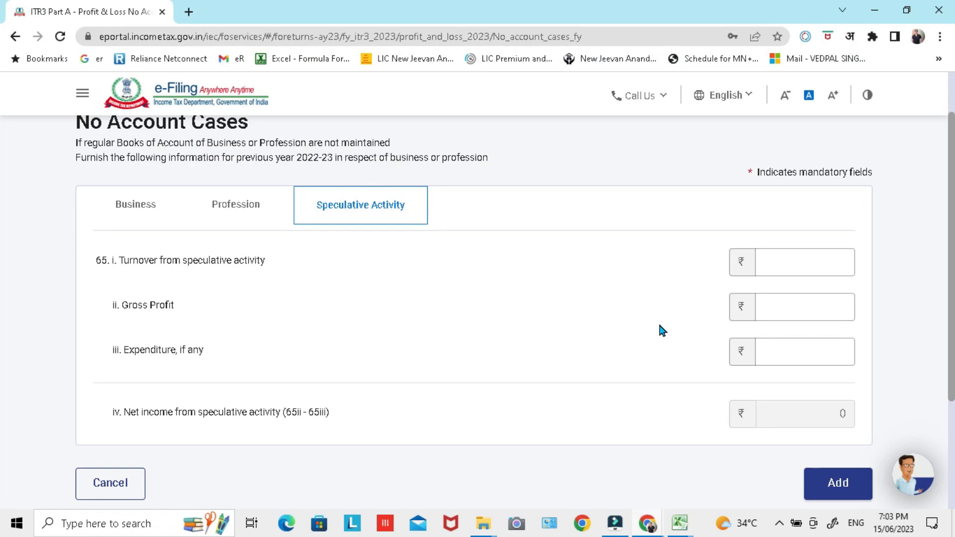
{"action": "key", "text": "alt+Tab"}
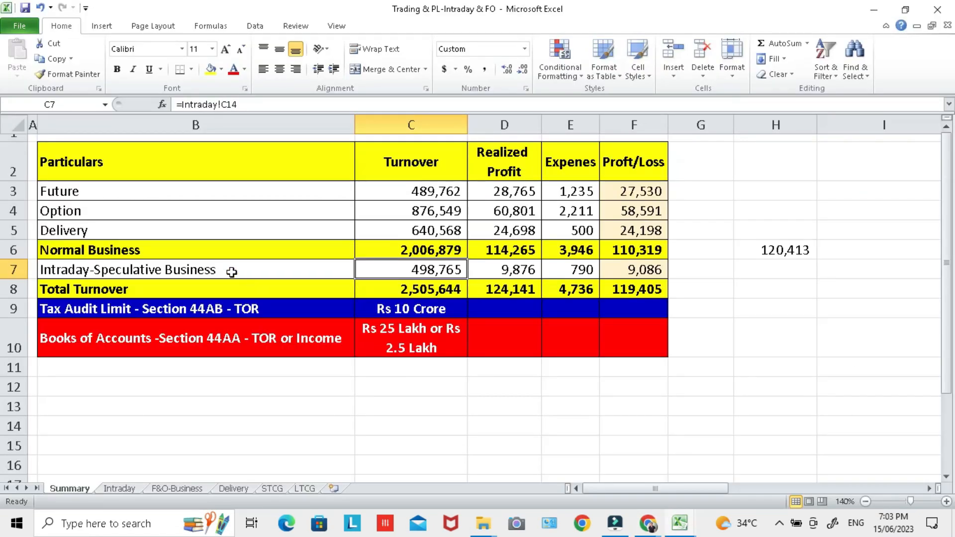
{"action": "left_click", "coordinate": [232, 272]}
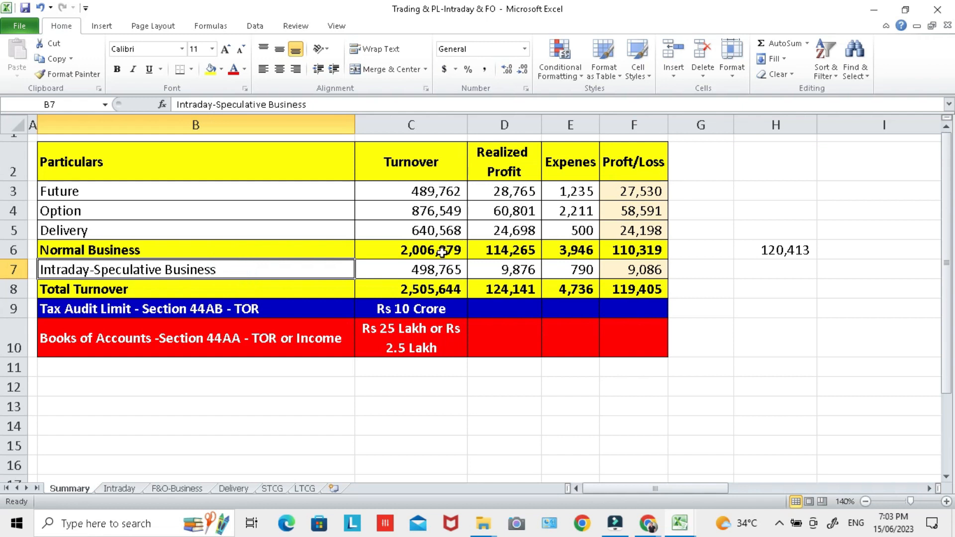
{"action": "left_click", "coordinate": [428, 272]}
Step: Calculate 6% of the intraday turnover in H7 with =C7*6% and display the amount without decimals
{"action": "left_click", "coordinate": [761, 268]}
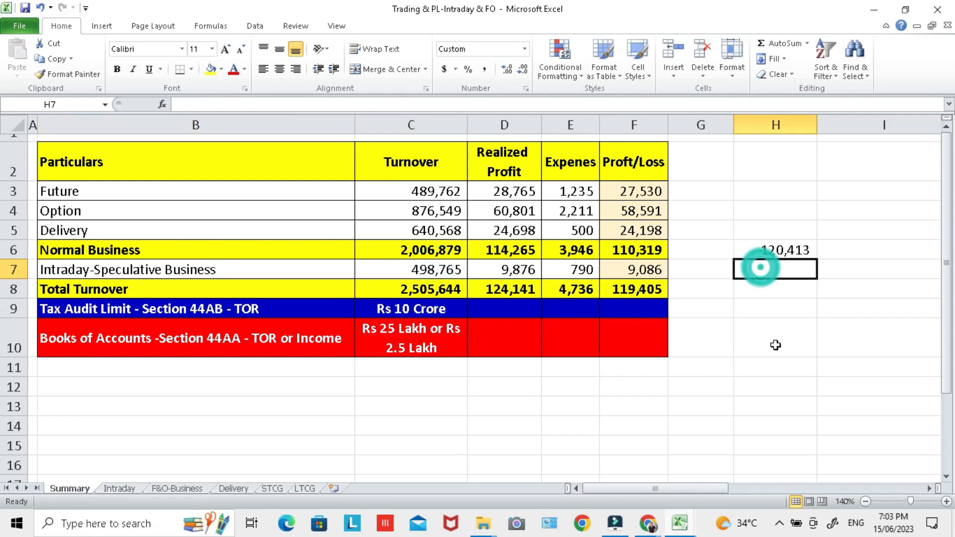
{"action": "type", "text": "="}
{"action": "key", "text": "Left"}
{"action": "key", "text": "Left"}
{"action": "key", "text": "Left"}
{"action": "key", "text": "Left"}
{"action": "key", "text": "Left"}
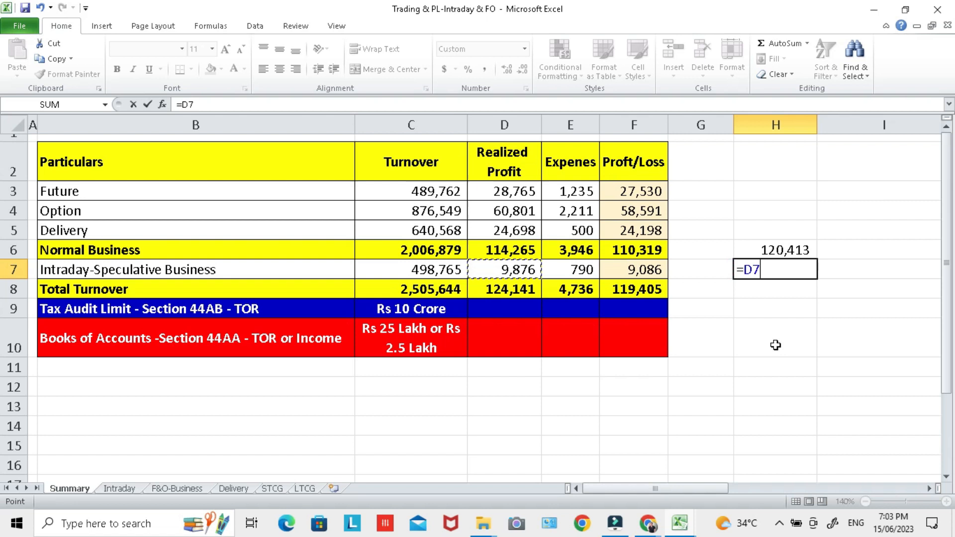
{"action": "type", "text": "*6%"}
{"action": "key", "text": "Return"}
{"action": "left_click", "coordinate": [776, 271]}
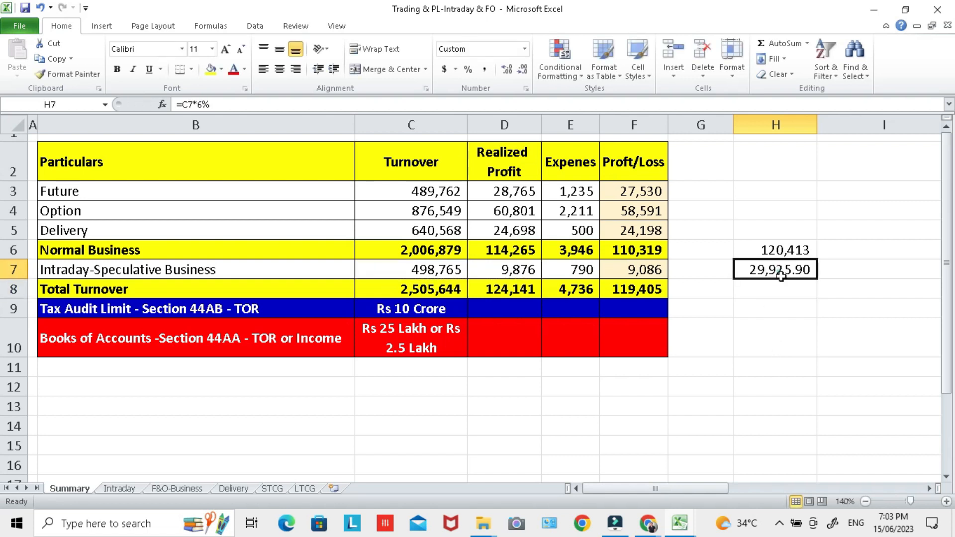
{"action": "left_click", "coordinate": [521, 74]}
{"action": "left_click", "coordinate": [522, 74]}
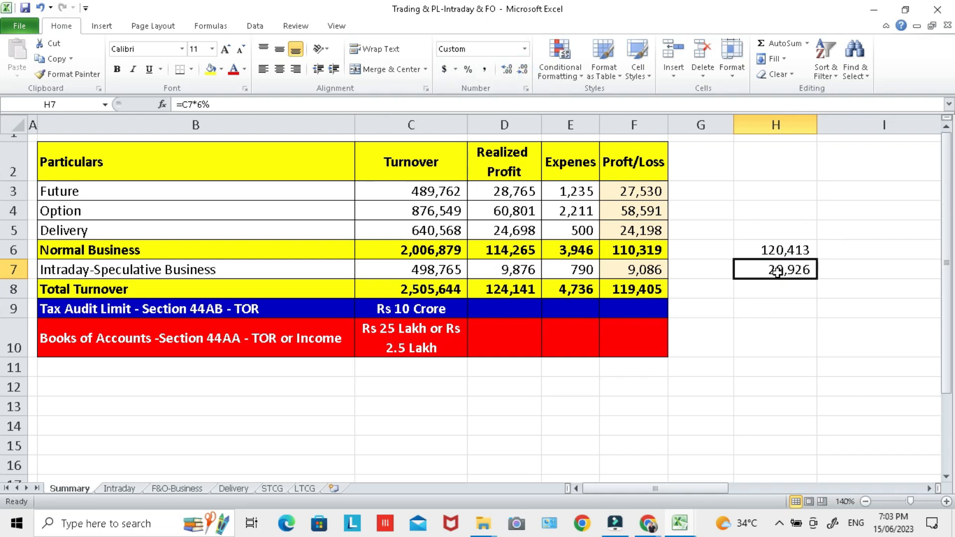
Step: Switch to the ITR-3 form in Chrome and set the turnover from speculative activity to 4,98,765
{"action": "left_click", "coordinate": [526, 276]}
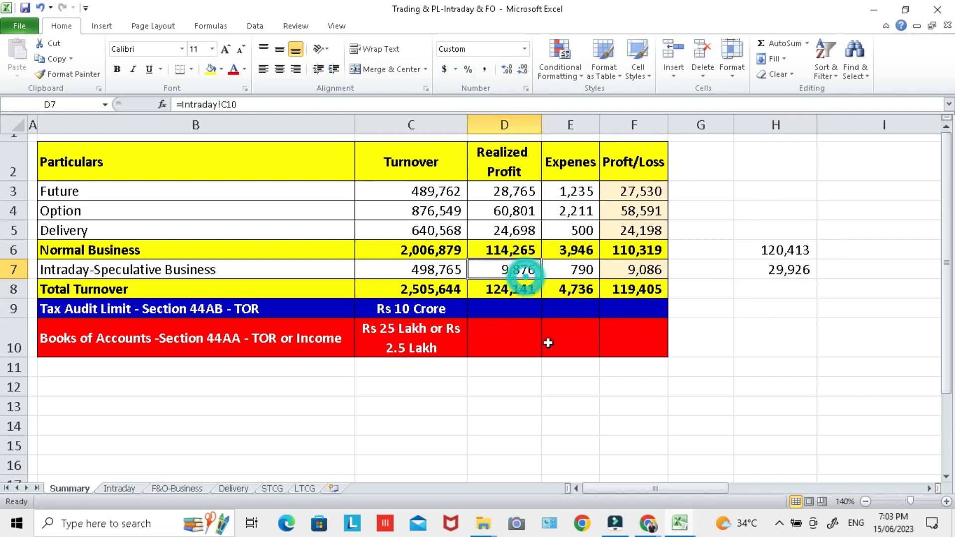
{"action": "left_click", "coordinate": [403, 272]}
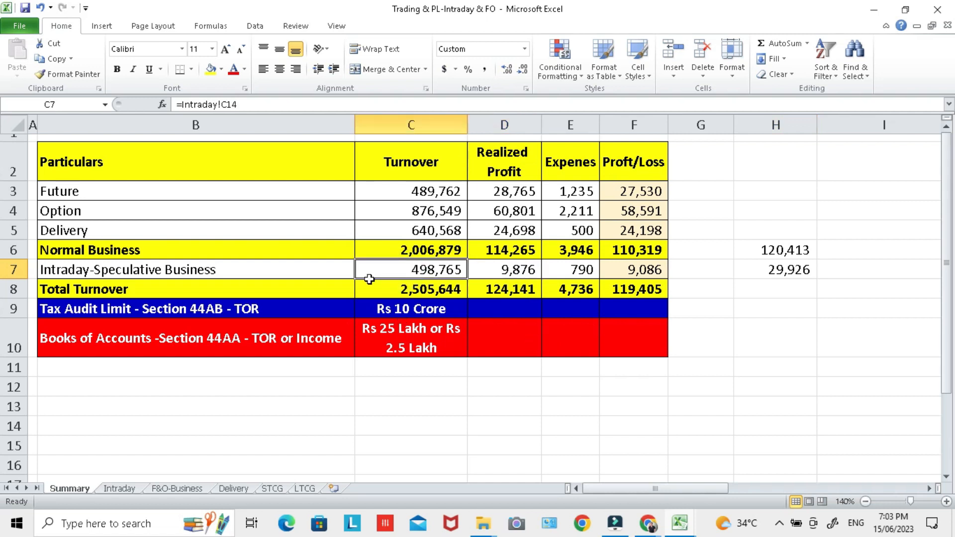
{"action": "key", "text": "alt+Tab"}
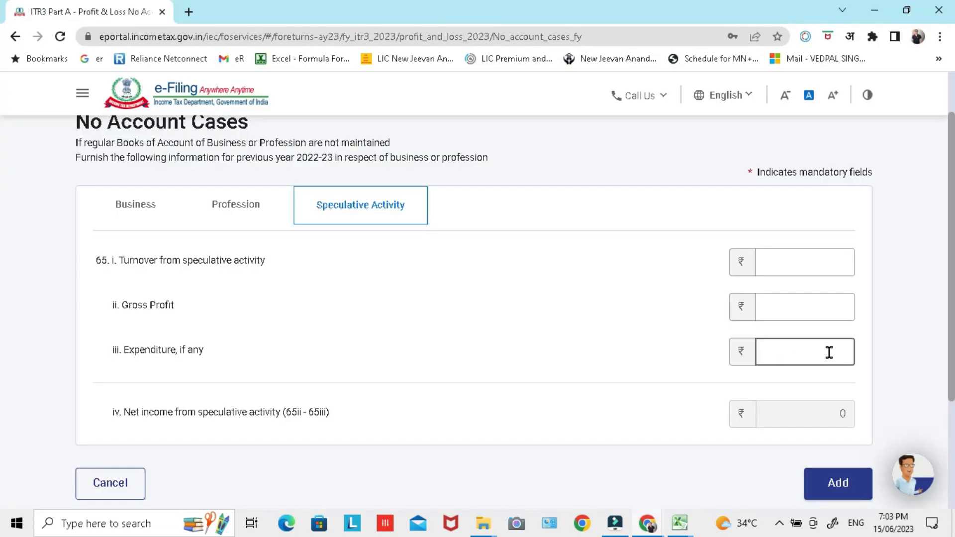
{"action": "left_click", "coordinate": [818, 261]}
{"action": "type", "text": "4,98,7"}
{"action": "type", "text": "65"}
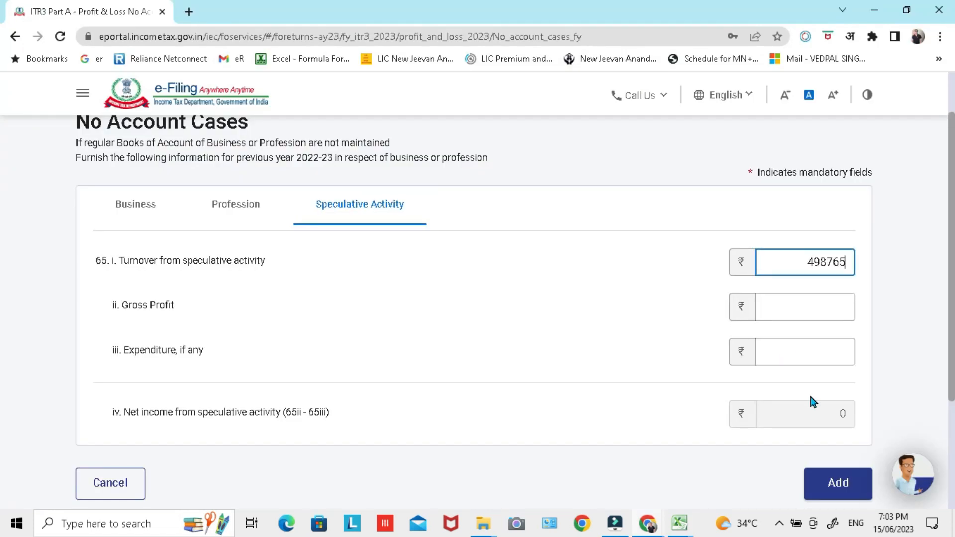
Step: Set the gross profit from speculative activity to 9,876, taken from the intraday realized profit in Excel
{"action": "left_click", "coordinate": [823, 318]}
{"action": "key", "text": "alt+Tab"}
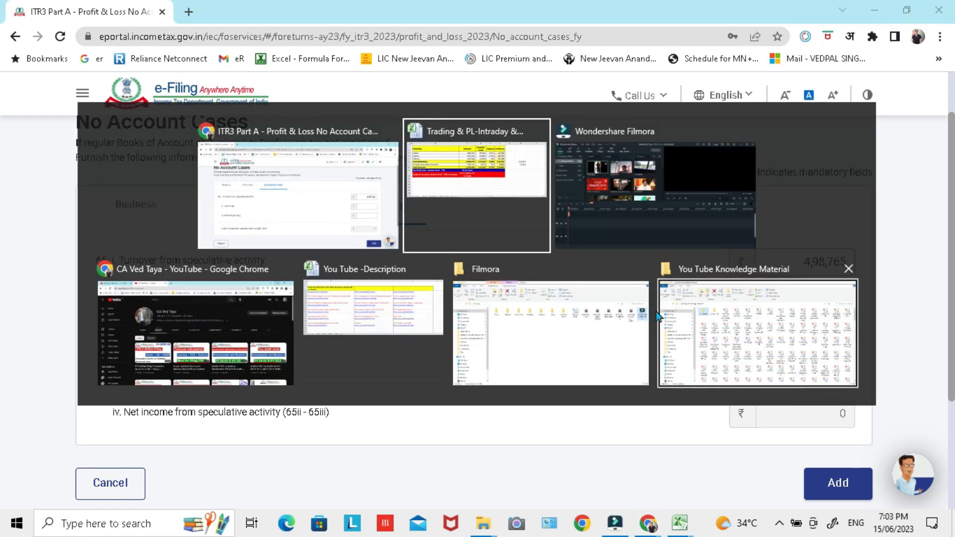
{"action": "key", "text": "alt+Tab"}
{"action": "key", "text": "alt+Tab"}
{"action": "type", "text": "9876"}
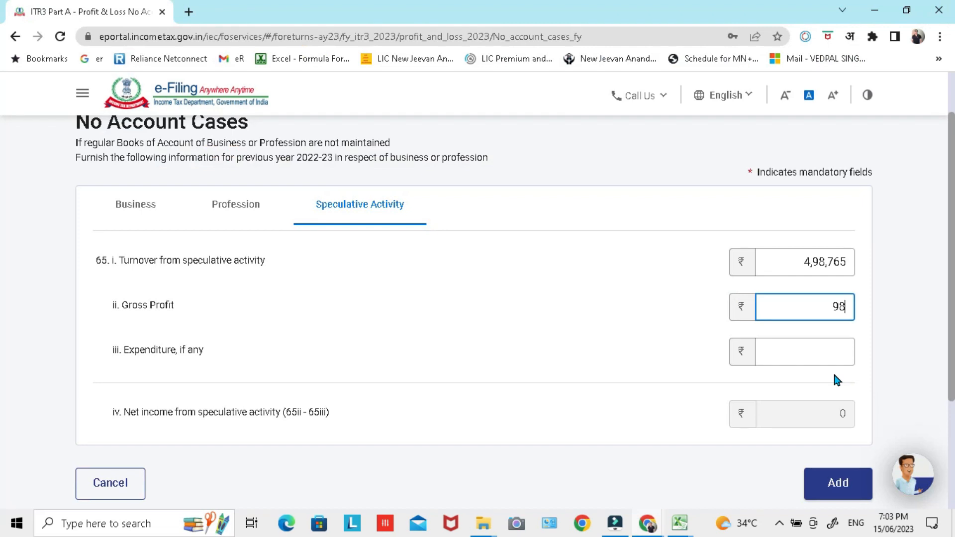
Step: Check the intraday charges in the Excel workbook and set the speculative activity expenditure to 790 in the form
{"action": "left_click", "coordinate": [764, 344]}
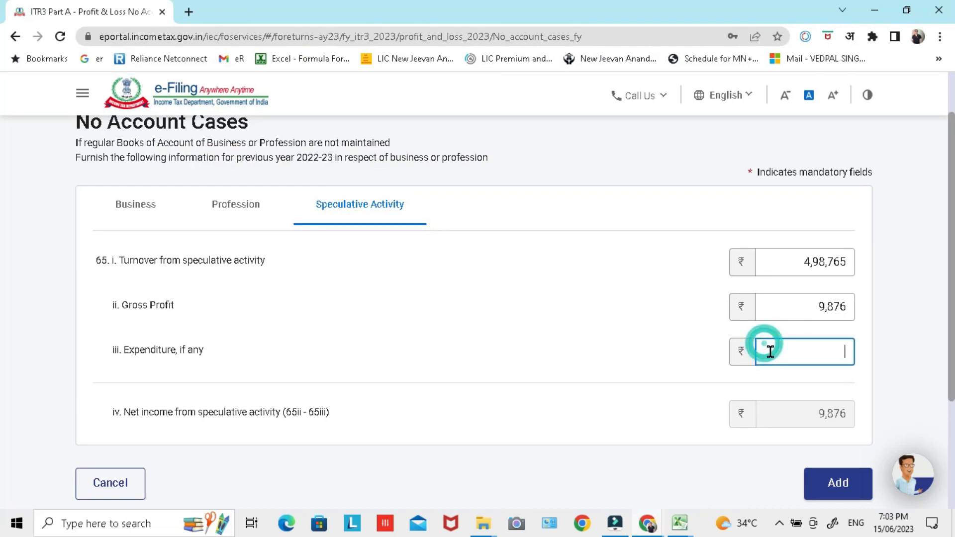
{"action": "key", "text": "alt+Tab"}
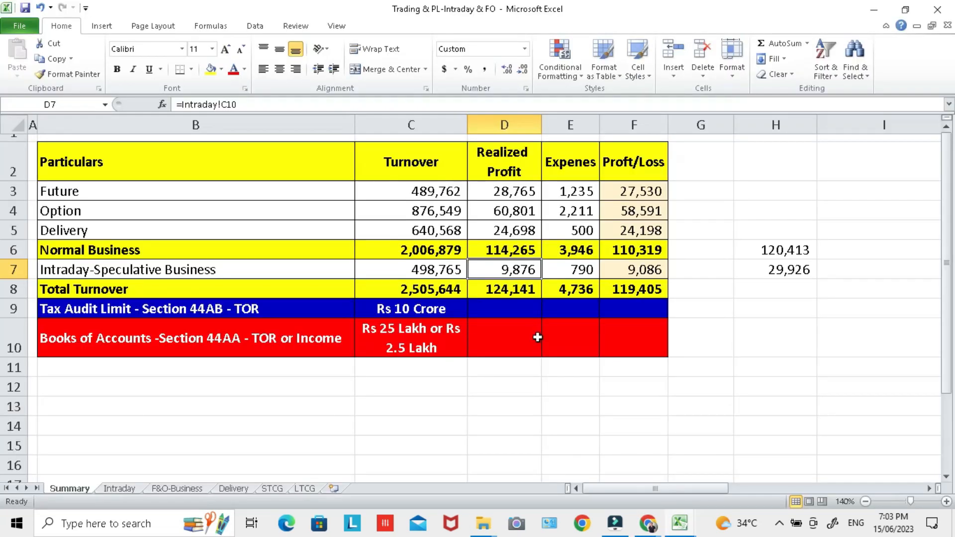
{"action": "key", "text": "ctrl+Page_Down"}
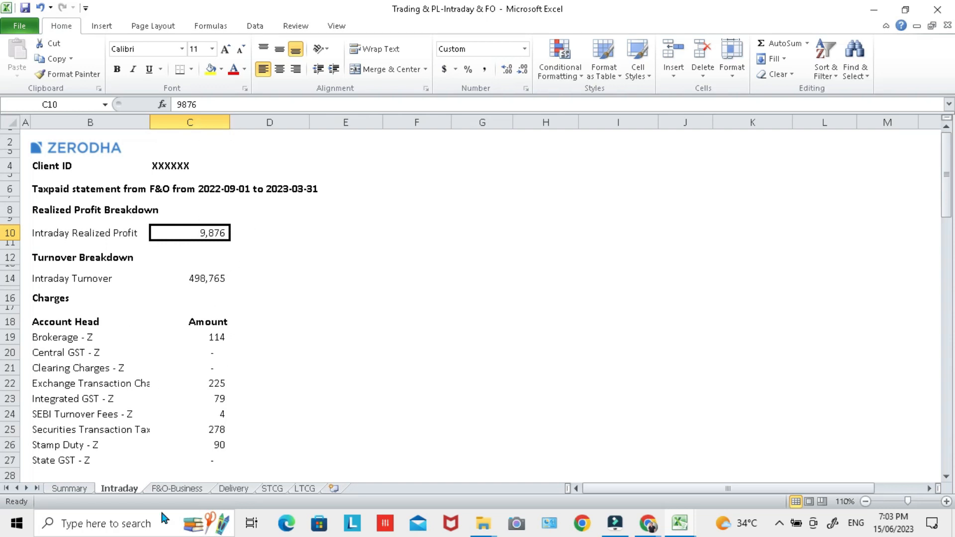
{"action": "left_click", "coordinate": [88, 492]}
{"action": "left_click", "coordinate": [592, 277]}
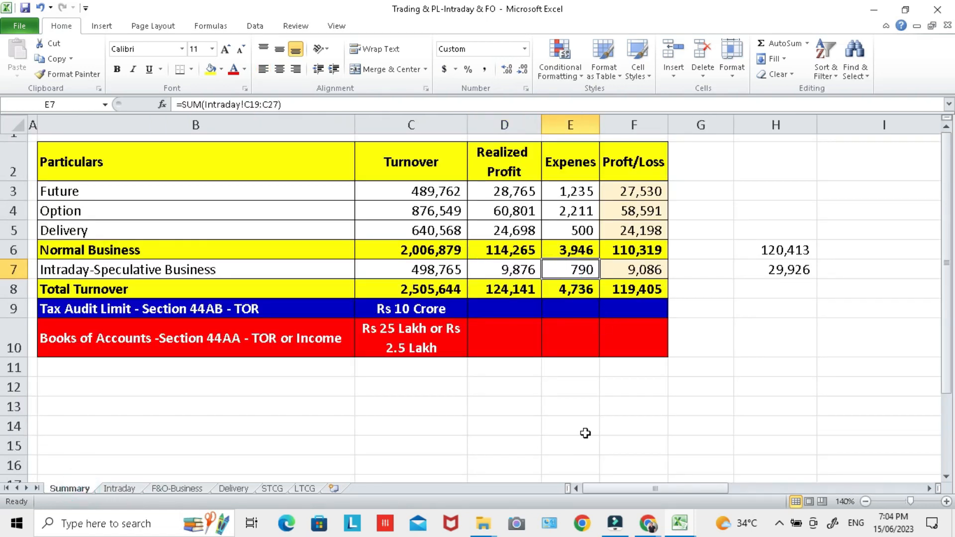
{"action": "key", "text": "ctrl+["}
{"action": "left_click", "coordinate": [89, 198]}
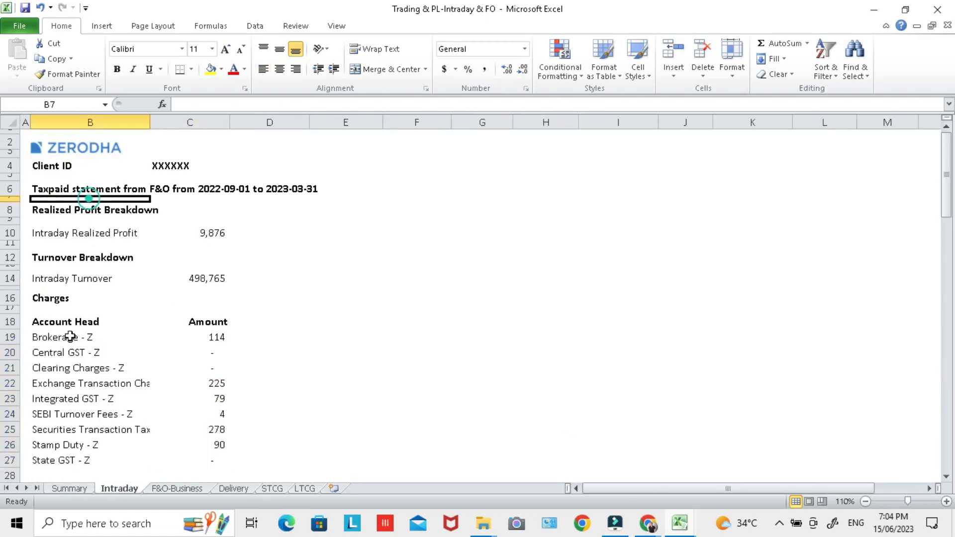
{"action": "left_click", "coordinate": [70, 488]}
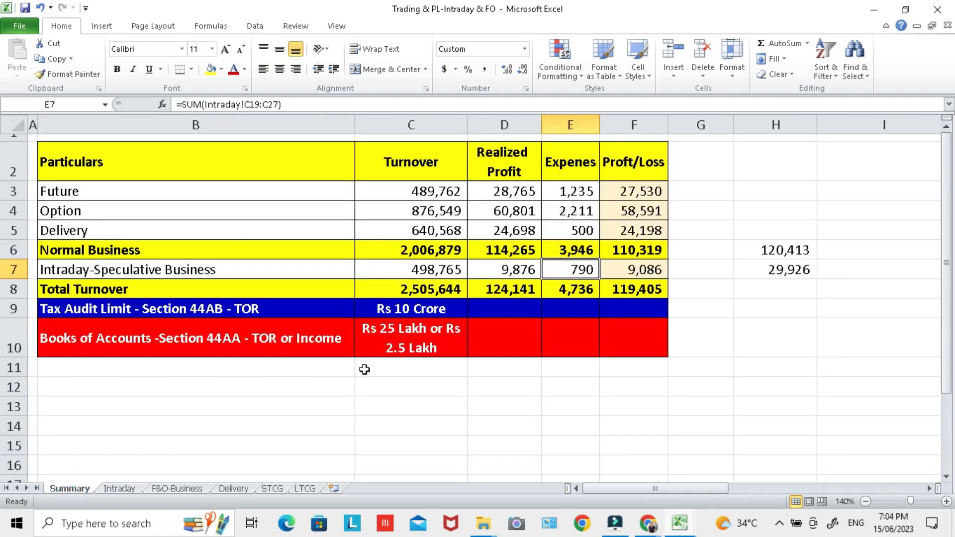
{"action": "key", "text": "alt+Tab"}
{"action": "type", "text": "790"}
Step: Compare the net speculative income with the intraday profit in the workbook and add the No Account Cases entry
{"action": "left_click", "coordinate": [627, 413]}
{"action": "key", "text": "alt+Tab"}
{"action": "left_click", "coordinate": [638, 274]}
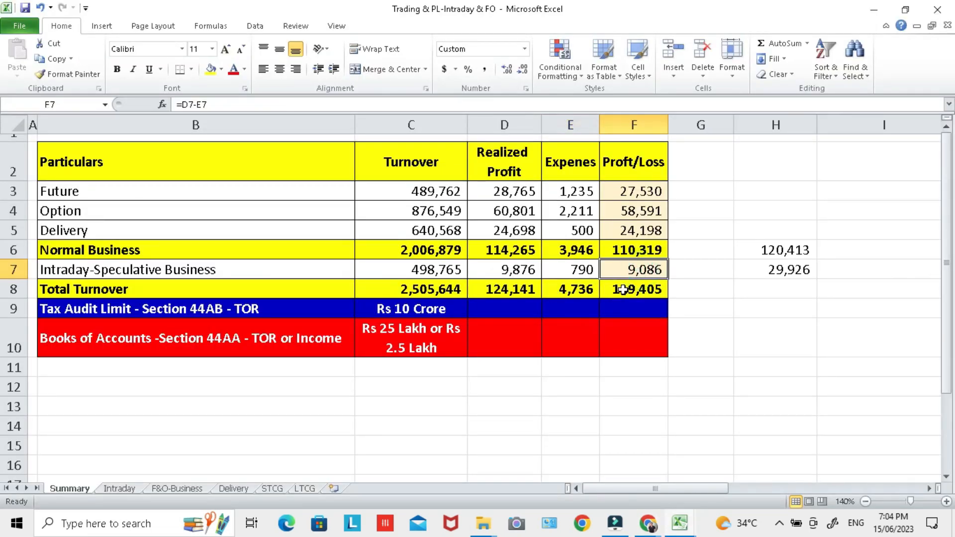
{"action": "key", "text": "alt+Tab"}
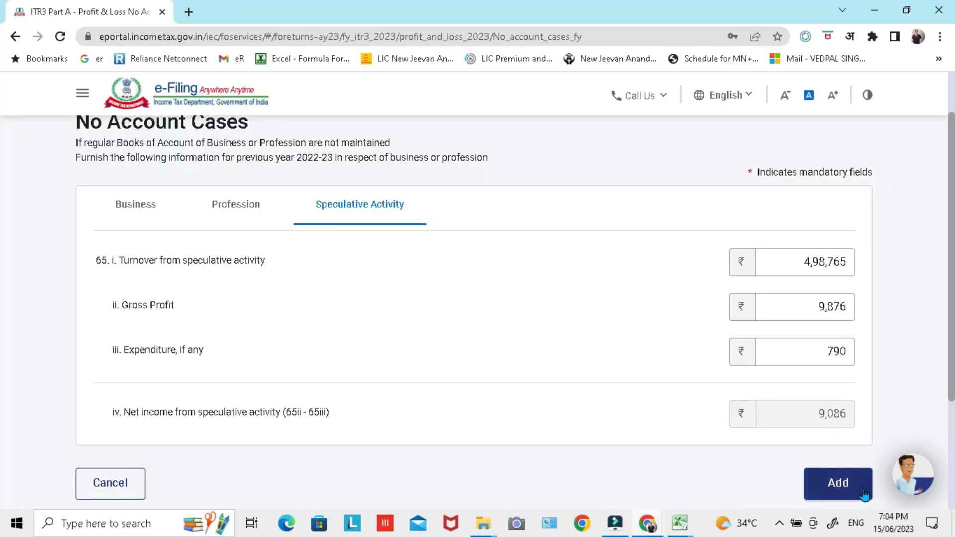
{"action": "left_click", "coordinate": [850, 488]}
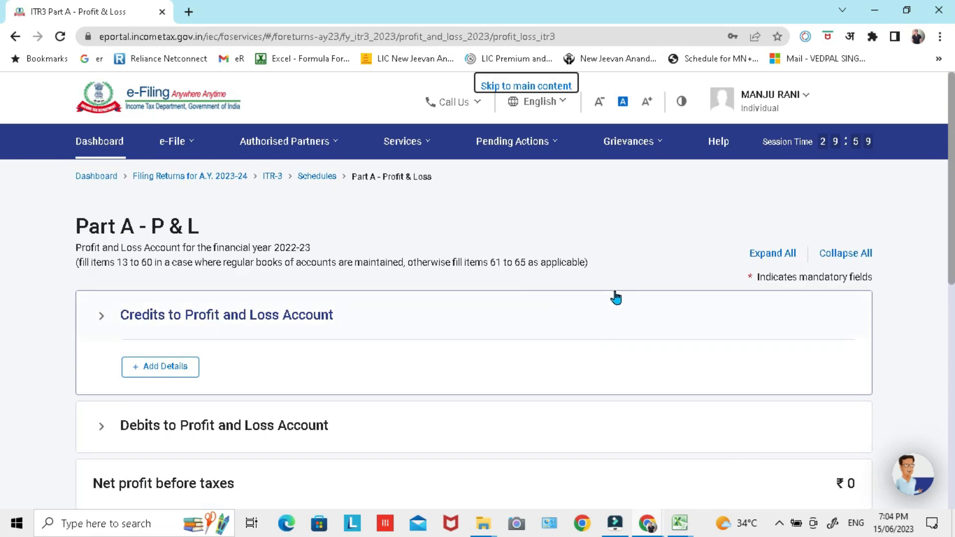
Step: Show the Business breakdown of the saved No Account Cases entry and open the entry for editing
{"action": "scroll", "coordinate": [628, 289], "scroll_direction": "down", "scroll_amount": 6}
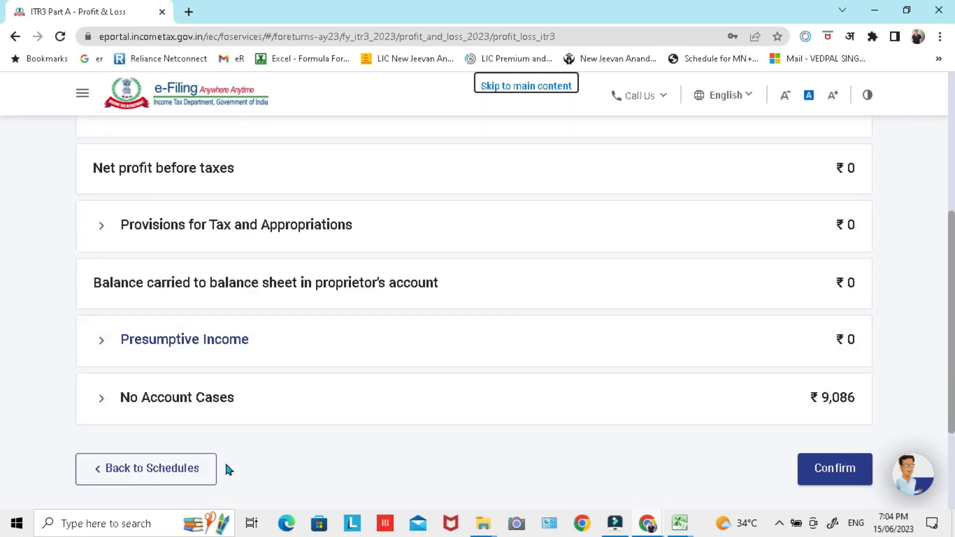
{"action": "left_click", "coordinate": [101, 402]}
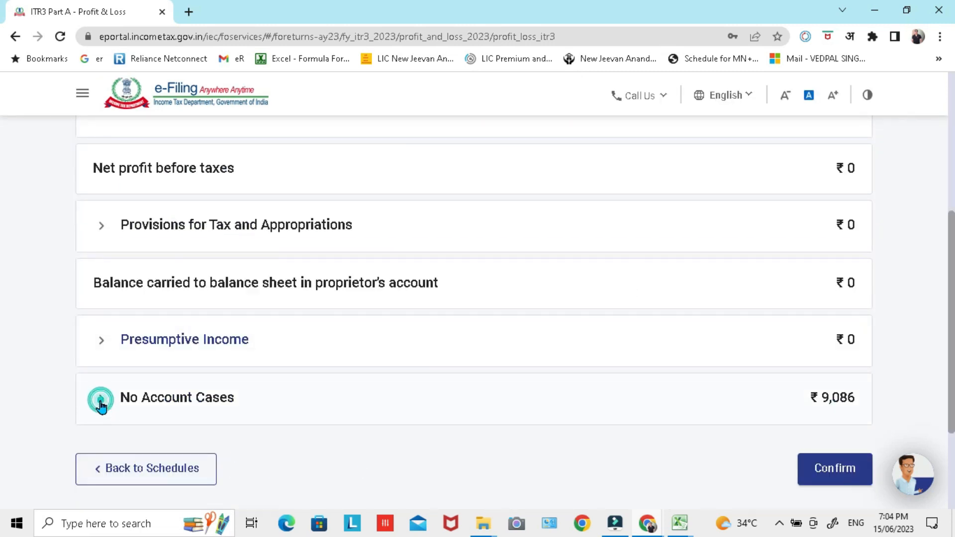
{"action": "scroll", "coordinate": [246, 372], "scroll_direction": "down", "scroll_amount": 3}
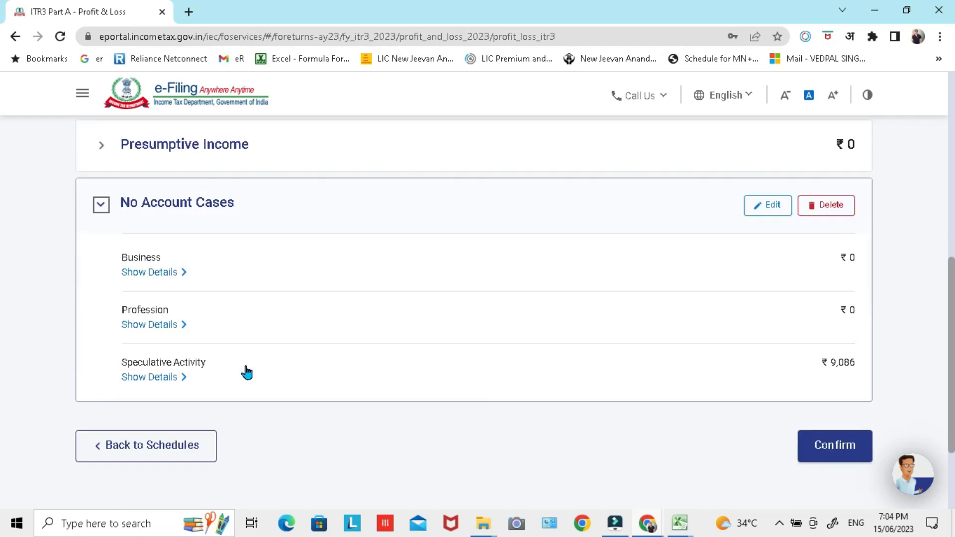
{"action": "left_click", "coordinate": [185, 273]}
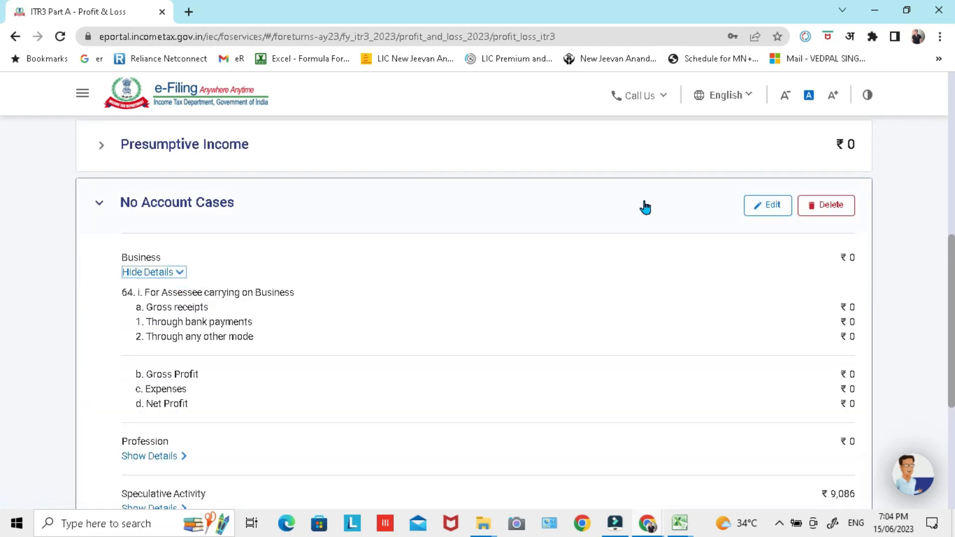
{"action": "left_click", "coordinate": [773, 206]}
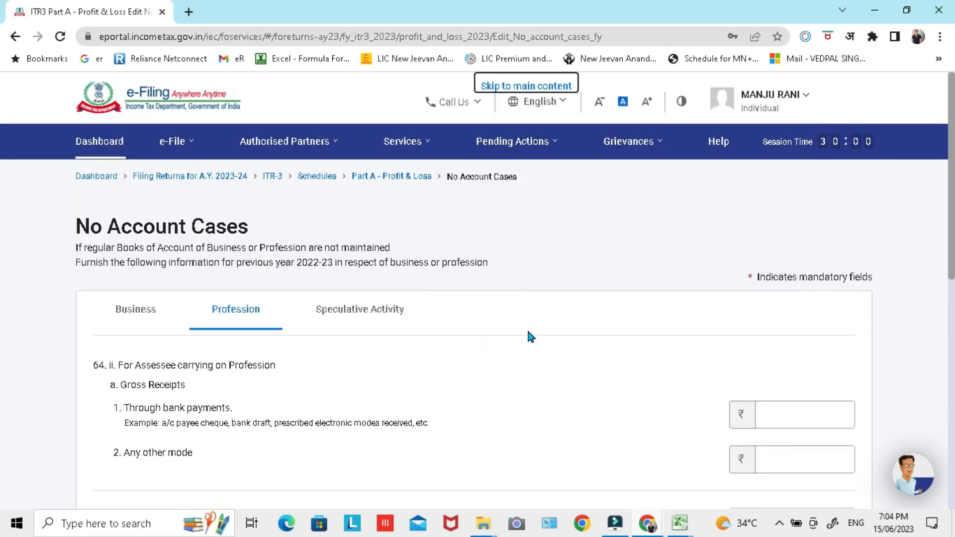
Step: Look through the Profession fields of No Account Cases and switch to the Business section
{"action": "scroll", "coordinate": [501, 306], "scroll_direction": "down", "scroll_amount": 6}
{"action": "scroll", "coordinate": [502, 303], "scroll_direction": "up", "scroll_amount": 4}
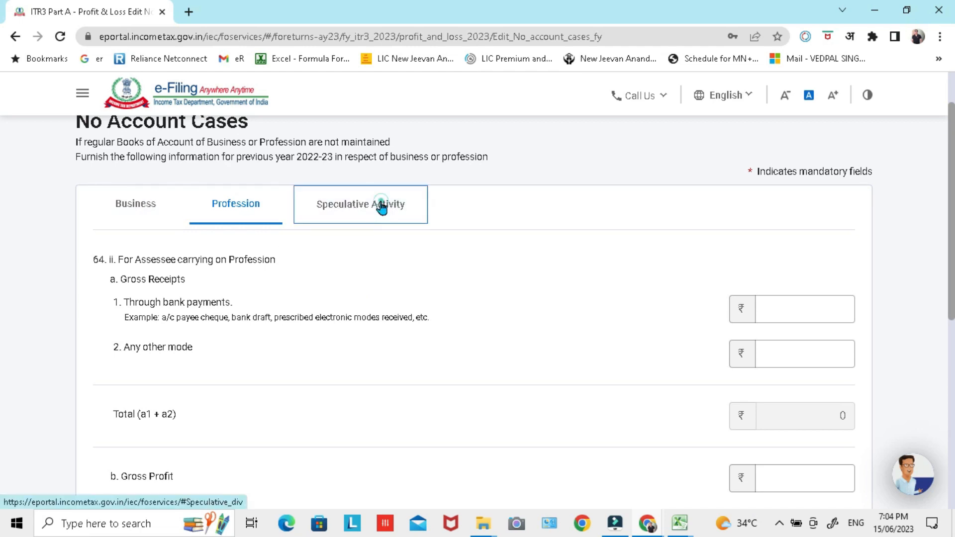
{"action": "left_click", "coordinate": [382, 203]}
{"action": "scroll", "coordinate": [684, 394], "scroll_direction": "up", "scroll_amount": 4}
{"action": "left_click", "coordinate": [134, 309]}
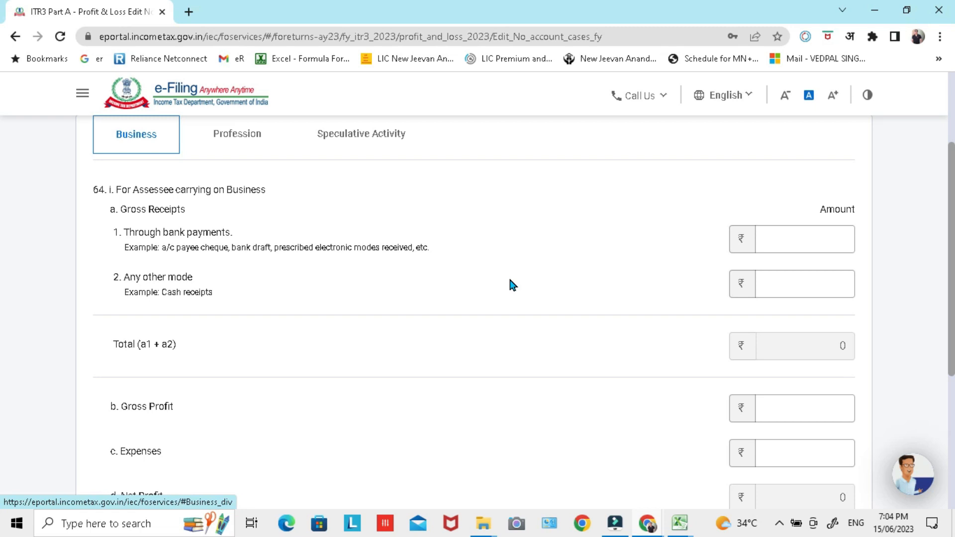
Step: Review the Business gross receipts fields and check the Normal Business turnover for futures, options and delivery in the Excel workbook
{"action": "scroll", "coordinate": [509, 280], "scroll_direction": "down", "scroll_amount": 1}
{"action": "scroll", "coordinate": [386, 245], "scroll_direction": "up", "scroll_amount": 2}
{"action": "left_click", "coordinate": [802, 230]}
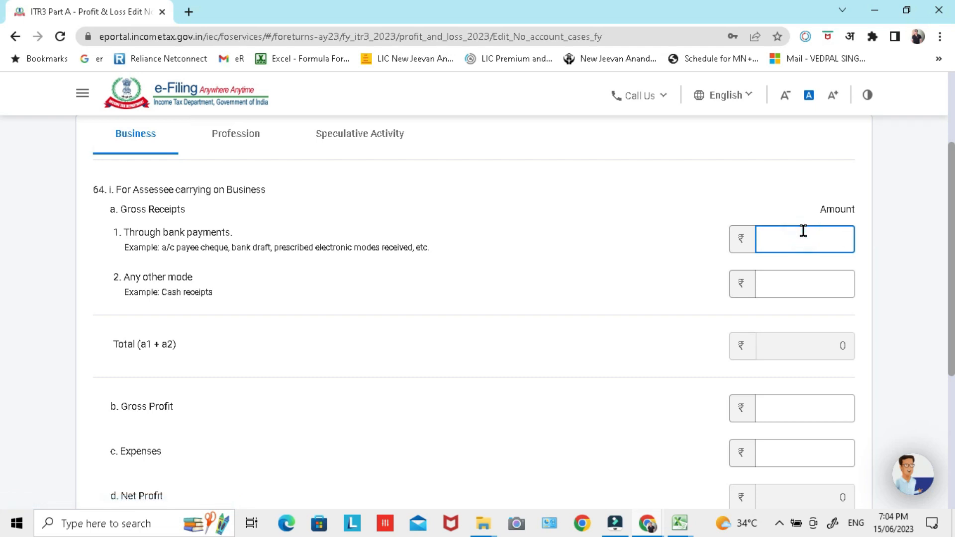
{"action": "left_click", "coordinate": [791, 282]}
{"action": "left_click", "coordinate": [802, 241]}
{"action": "key", "text": "alt+Tab"}
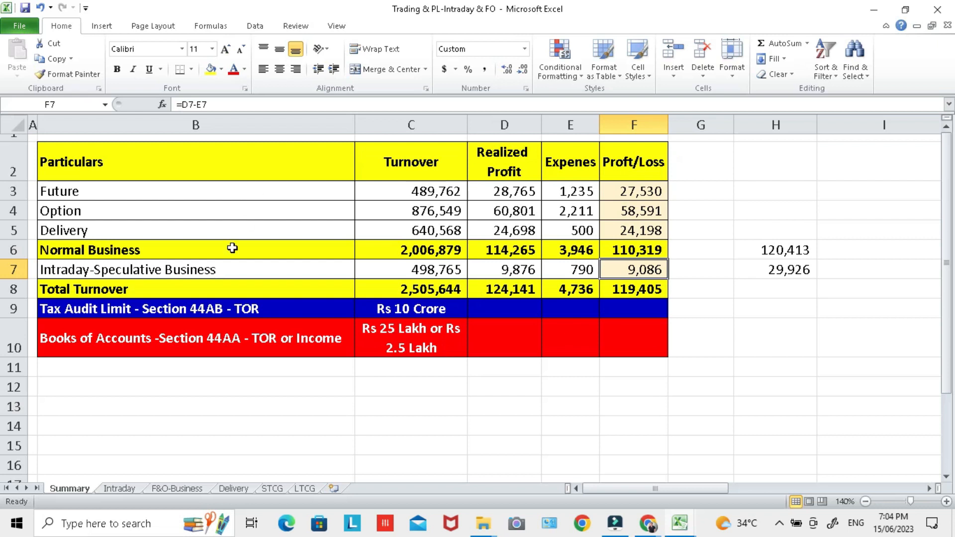
{"action": "left_click", "coordinate": [232, 247]}
{"action": "left_click", "coordinate": [232, 190]}
{"action": "left_click", "coordinate": [227, 210]}
{"action": "left_click", "coordinate": [246, 232]}
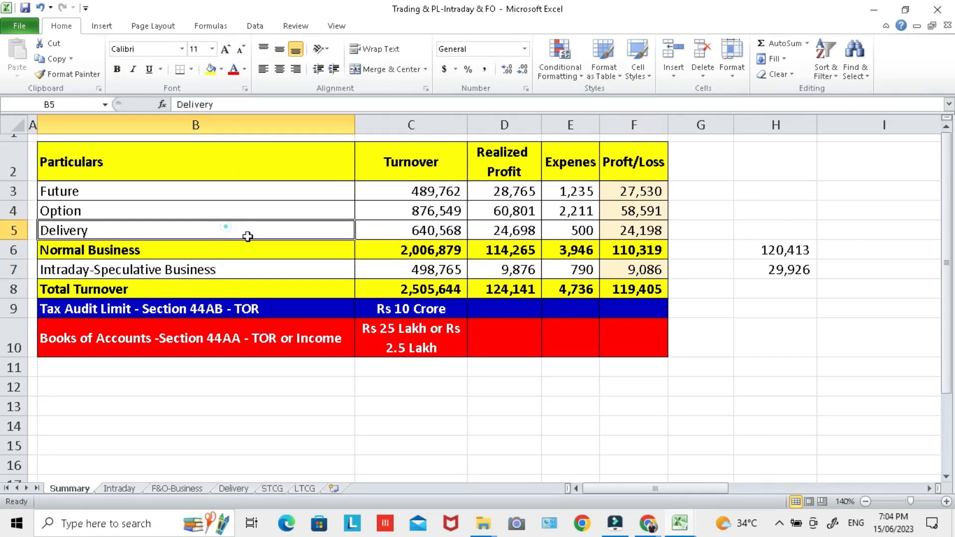
{"action": "left_click", "coordinate": [411, 250]}
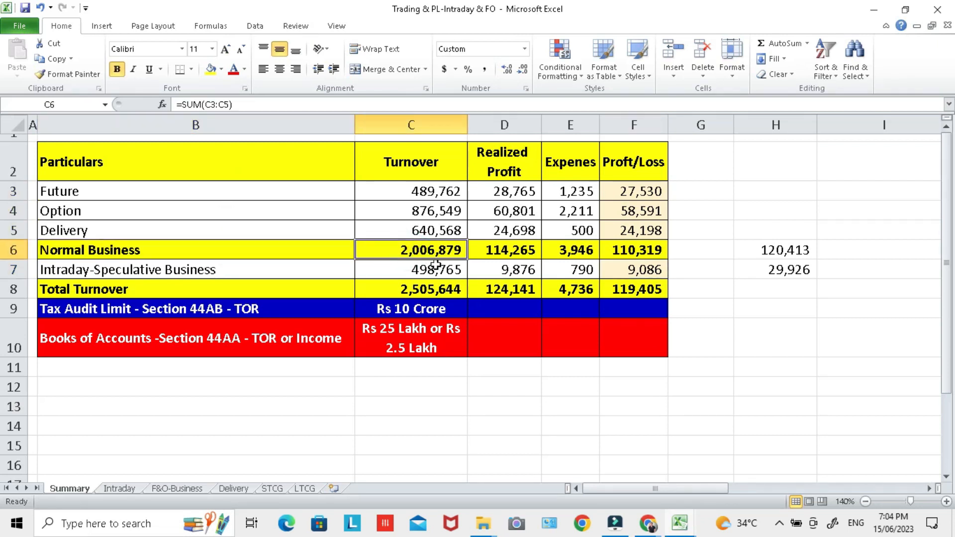
Step: Return to the e-Filing form in Chrome and set the business gross receipts through bank payments to 2006879
{"action": "key", "text": "alt+Tab"}
{"action": "key", "text": "alt+Tab"}
{"action": "type", "text": "2006879"}
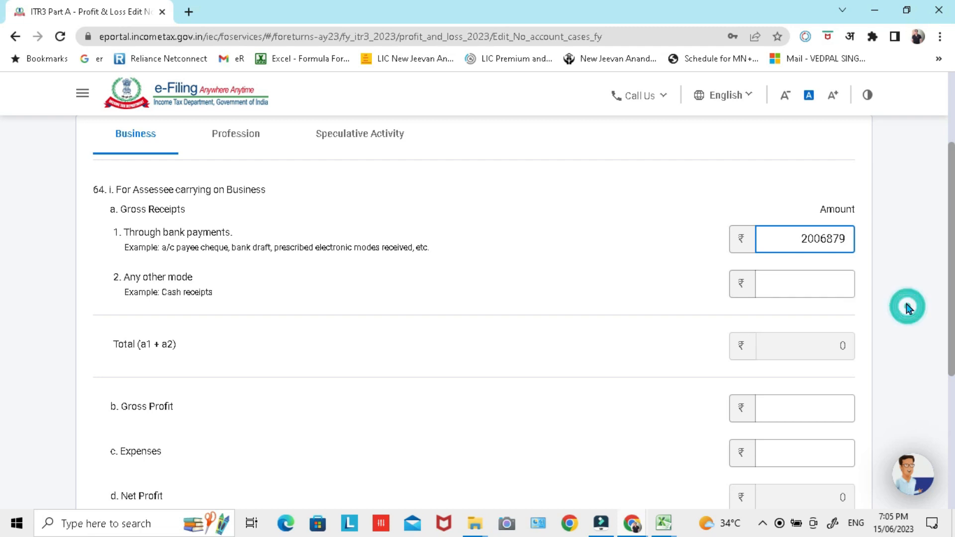
Step: Compare the 6% profit on Normal Business turnover with its realized profit in the Excel workbook
{"action": "key", "text": "alt+Tab"}
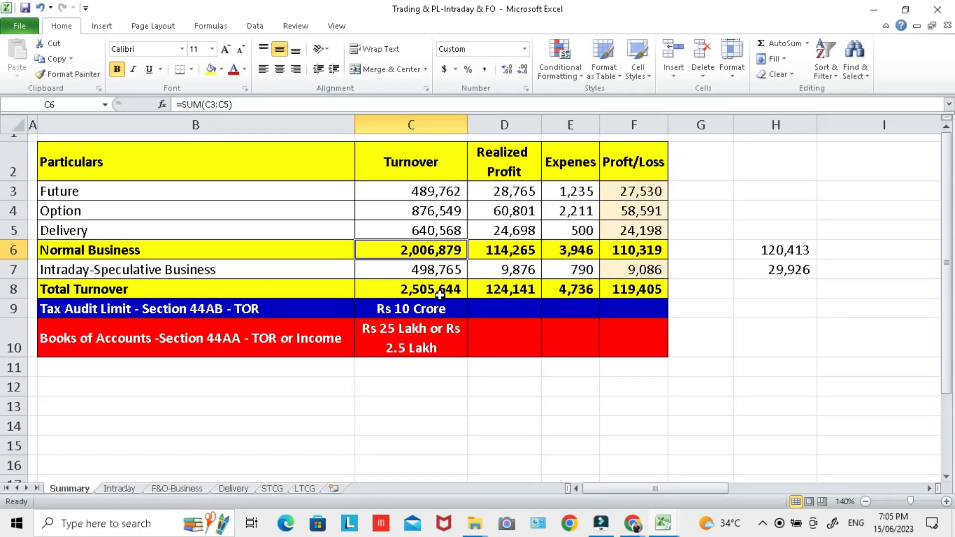
{"action": "left_click", "coordinate": [759, 251]}
{"action": "left_click", "coordinate": [788, 251]}
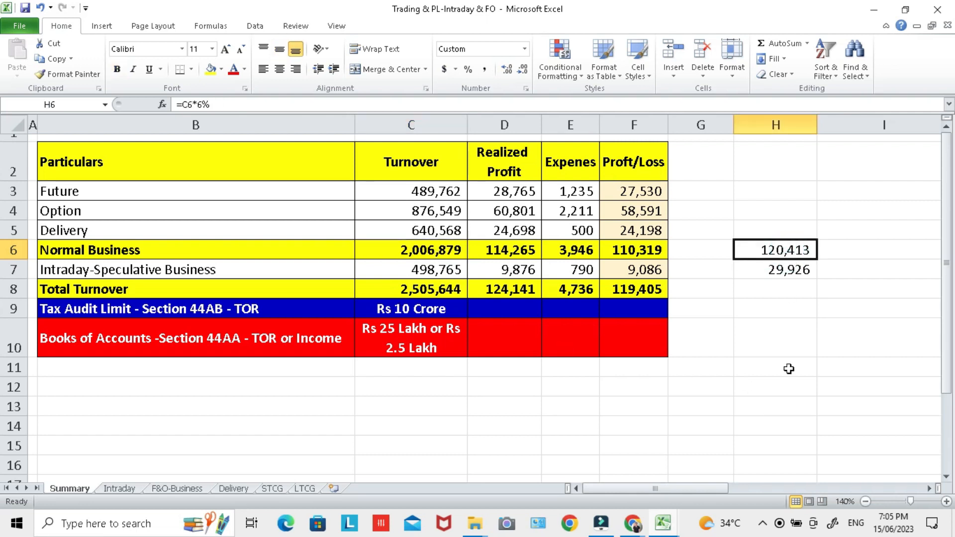
{"action": "key", "text": "ctrl+bracketleft"}
{"action": "left_click", "coordinate": [782, 250]}
{"action": "left_click", "coordinate": [528, 253]}
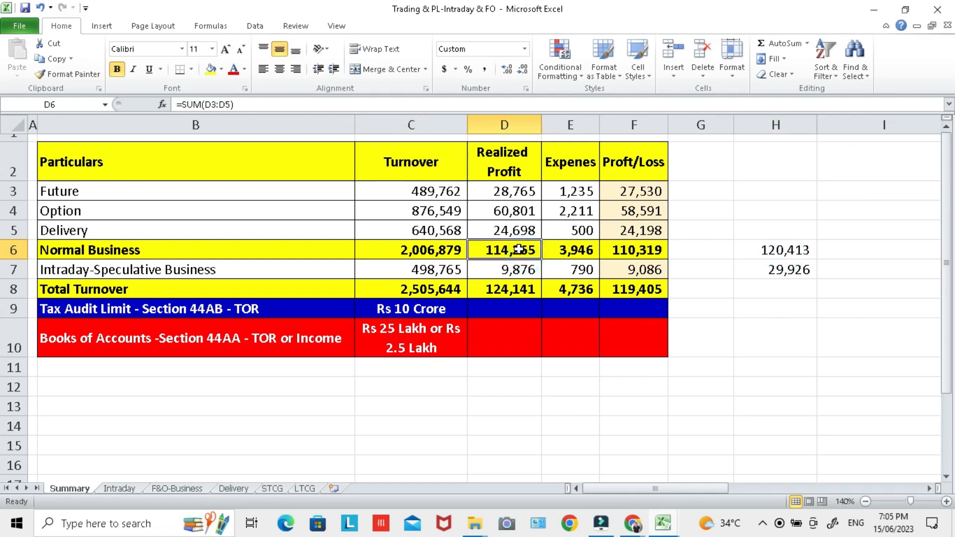
{"action": "left_click", "coordinate": [760, 252]}
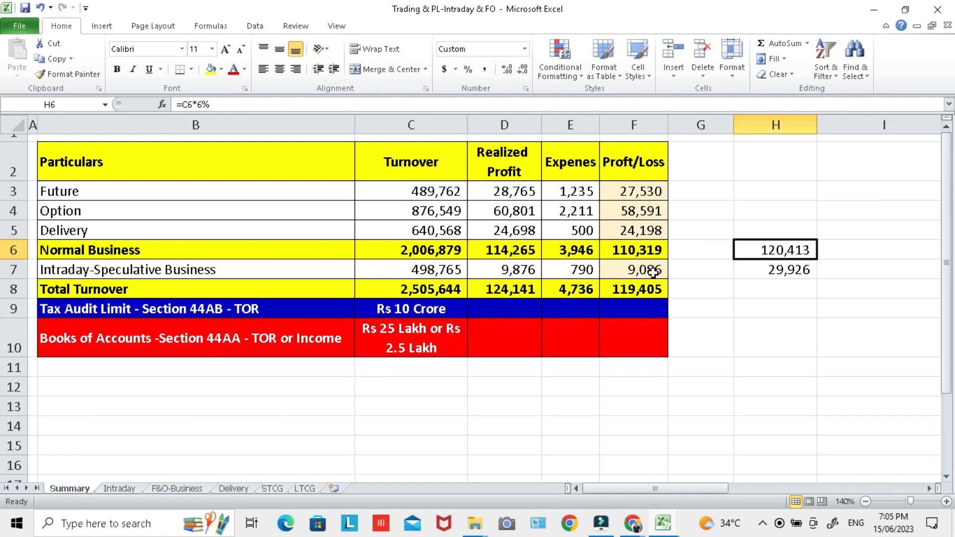
Step: Switch back to the e-Filing form in Chrome and set the business gross profit to 1,20,413
{"action": "key", "text": "alt+Tab"}
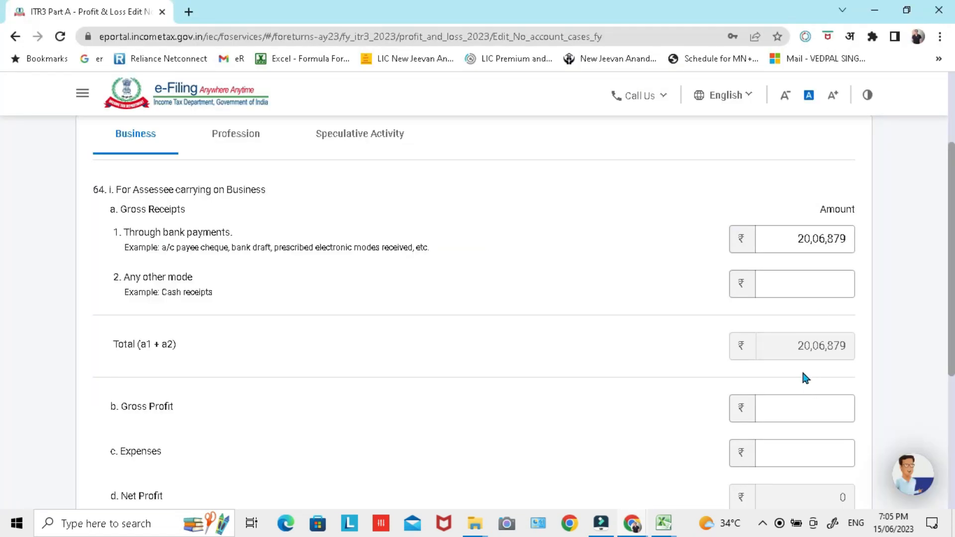
{"action": "scroll", "coordinate": [806, 378], "scroll_direction": "down", "scroll_amount": 3}
{"action": "left_click", "coordinate": [806, 269]}
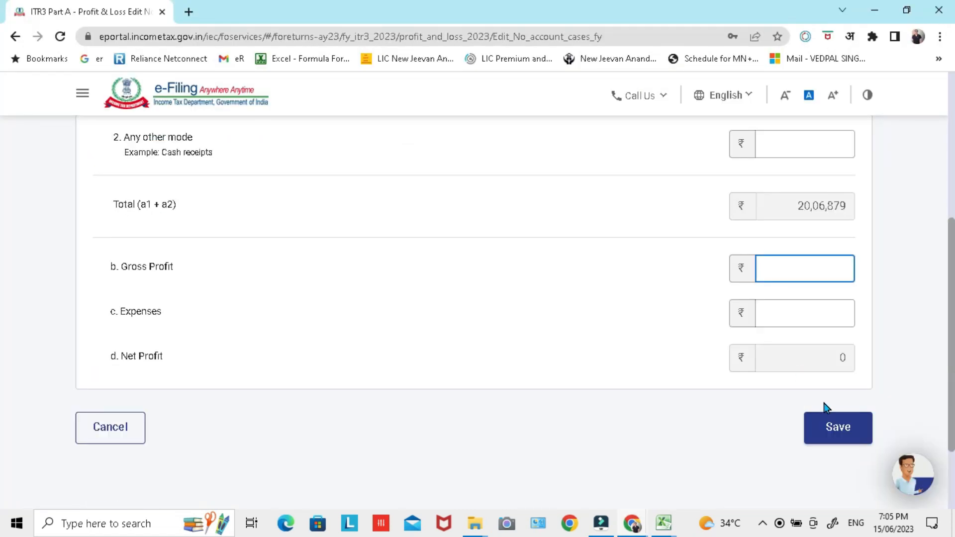
{"action": "type", "text": "1,20,41"}
{"action": "type", "text": "3"}
Step: Check the Normal Business expenses in the Excel workbook, leave Expenses blank in the form and save the No Account Cases entry
{"action": "left_click", "coordinate": [766, 312]}
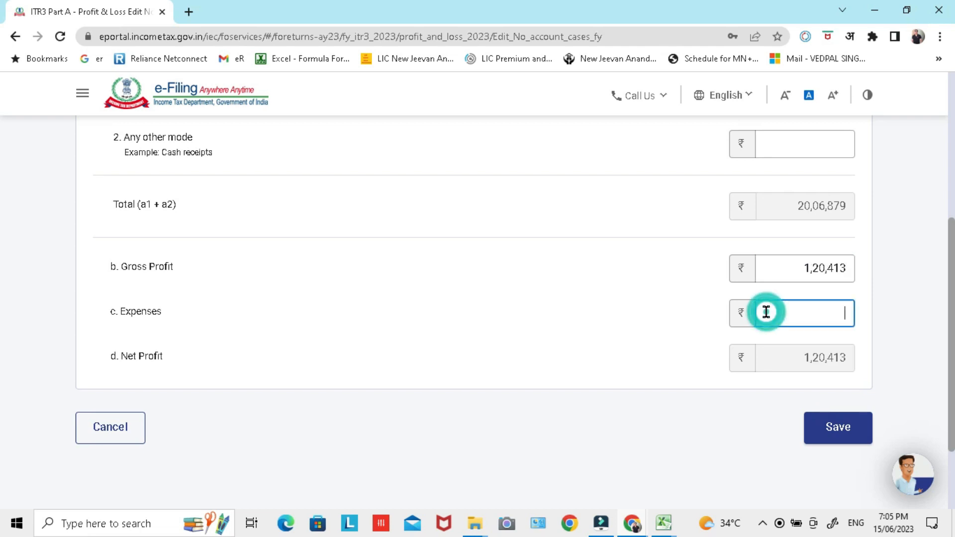
{"action": "key", "text": "alt+Tab"}
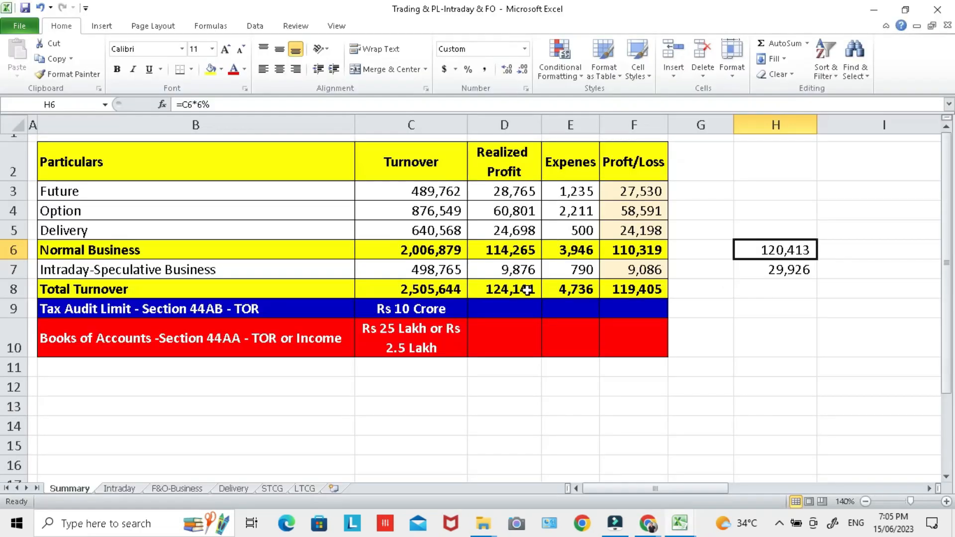
{"action": "left_click", "coordinate": [586, 256]}
{"action": "key", "text": "ctrl+c"}
{"action": "key", "text": "alt+Tab"}
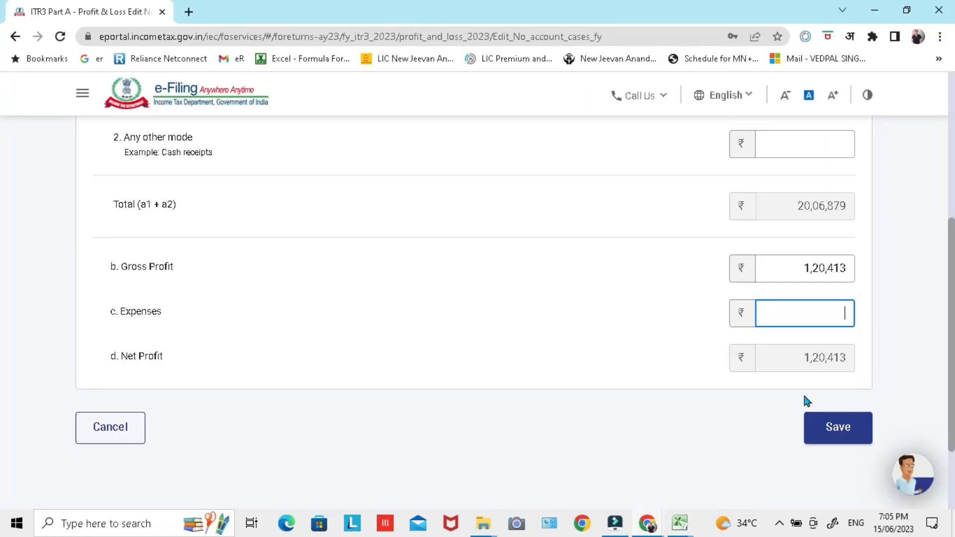
{"action": "left_click", "coordinate": [642, 343]}
{"action": "left_click", "coordinate": [836, 436]}
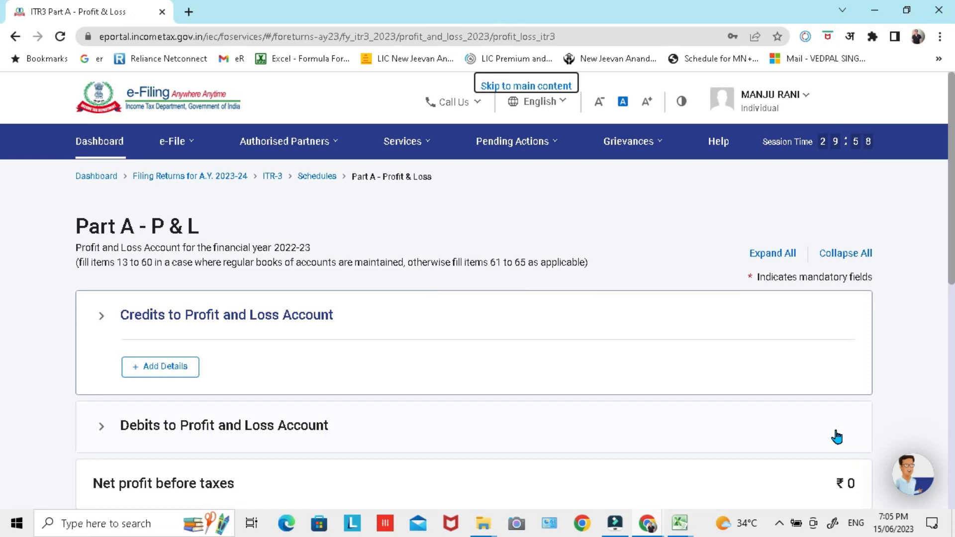
Step: Review the Business, Profession and Speculative Activity amounts under No Account Cases and confirm Part A - P & L
{"action": "scroll", "coordinate": [599, 338], "scroll_direction": "down", "scroll_amount": 6}
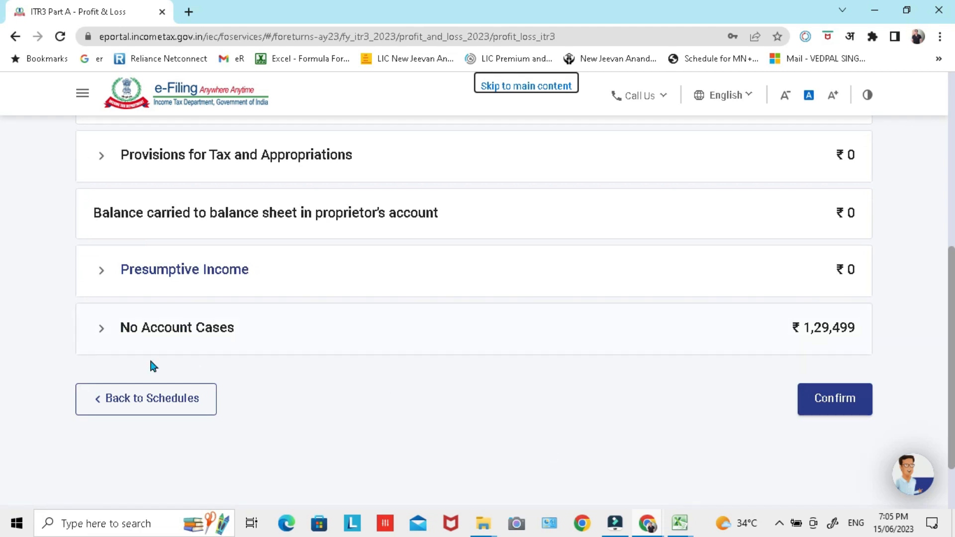
{"action": "left_click", "coordinate": [102, 326]}
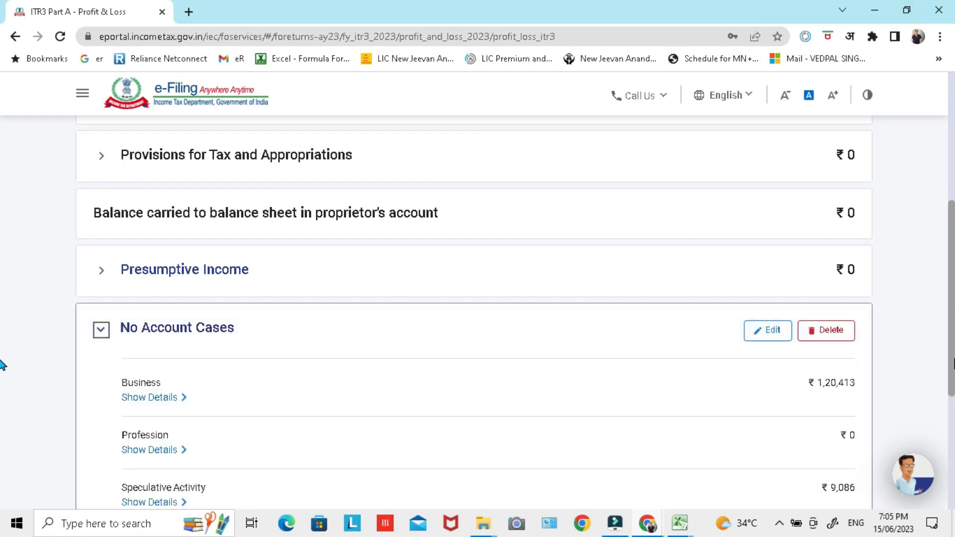
{"action": "scroll", "coordinate": [786, 423], "scroll_direction": "down", "scroll_amount": 1}
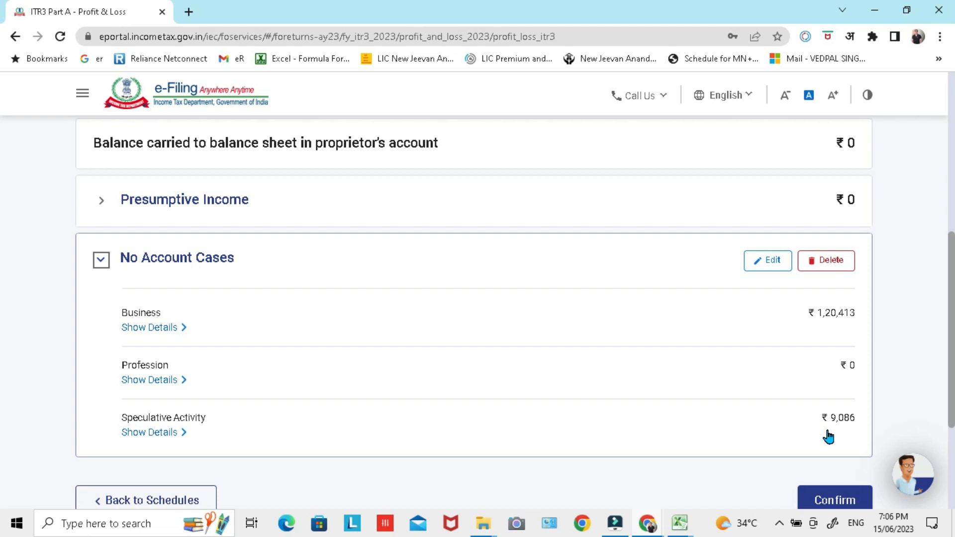
{"action": "scroll", "coordinate": [759, 256], "scroll_direction": "down", "scroll_amount": 3}
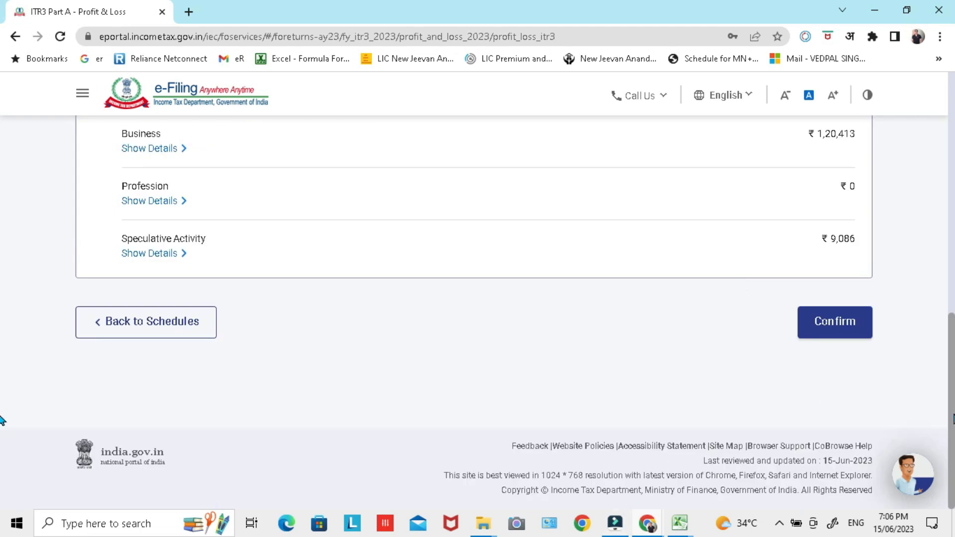
{"action": "left_click", "coordinate": [837, 342]}
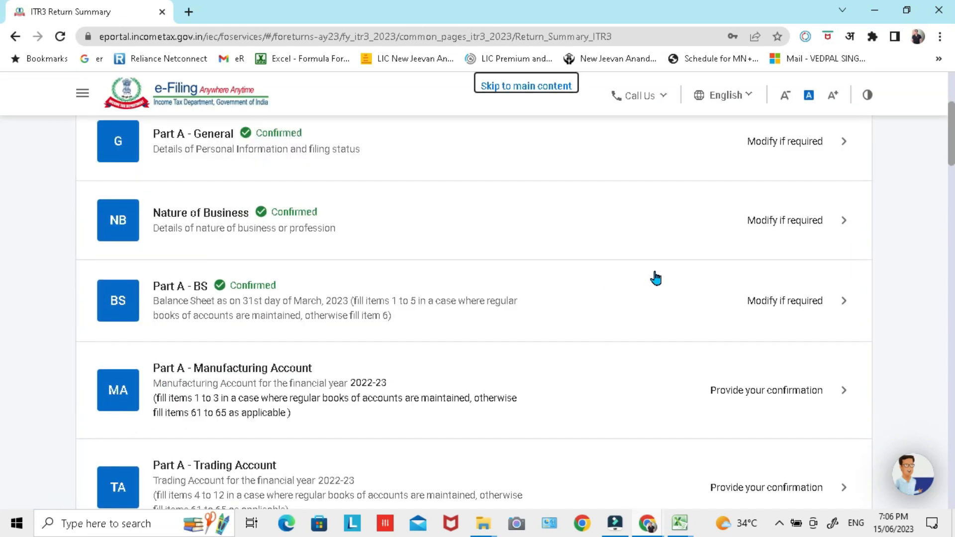
Step: Open Schedule BP from the return summary and open section A, business other than speculative and specified business, for editing
{"action": "scroll", "coordinate": [655, 271], "scroll_direction": "down", "scroll_amount": 1}
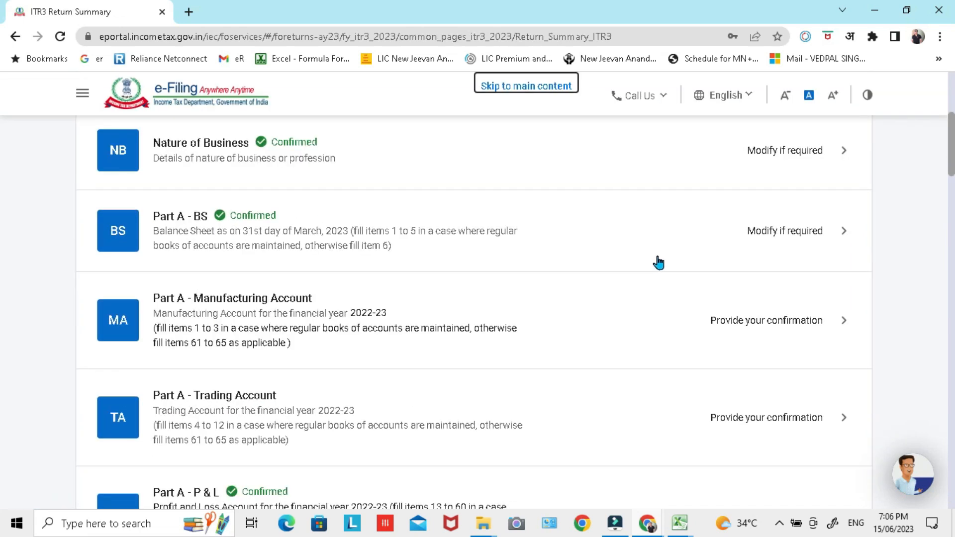
{"action": "scroll", "coordinate": [656, 260], "scroll_direction": "down", "scroll_amount": 4}
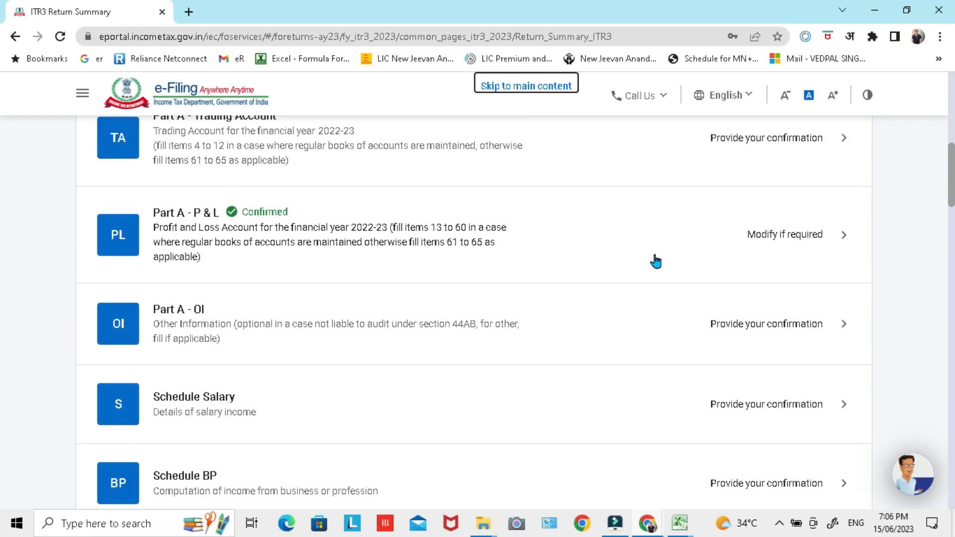
{"action": "scroll", "coordinate": [325, 276], "scroll_direction": "down", "scroll_amount": 1}
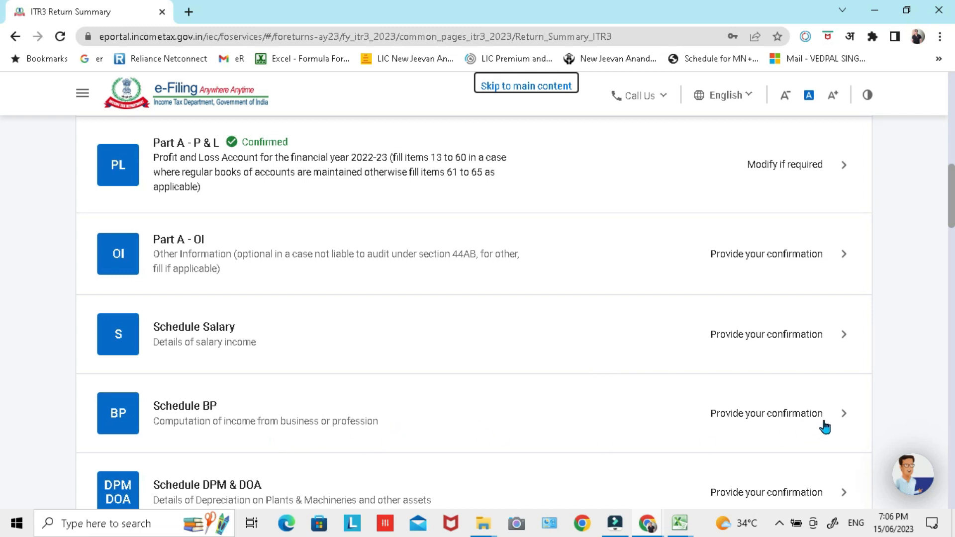
{"action": "left_click", "coordinate": [844, 414]}
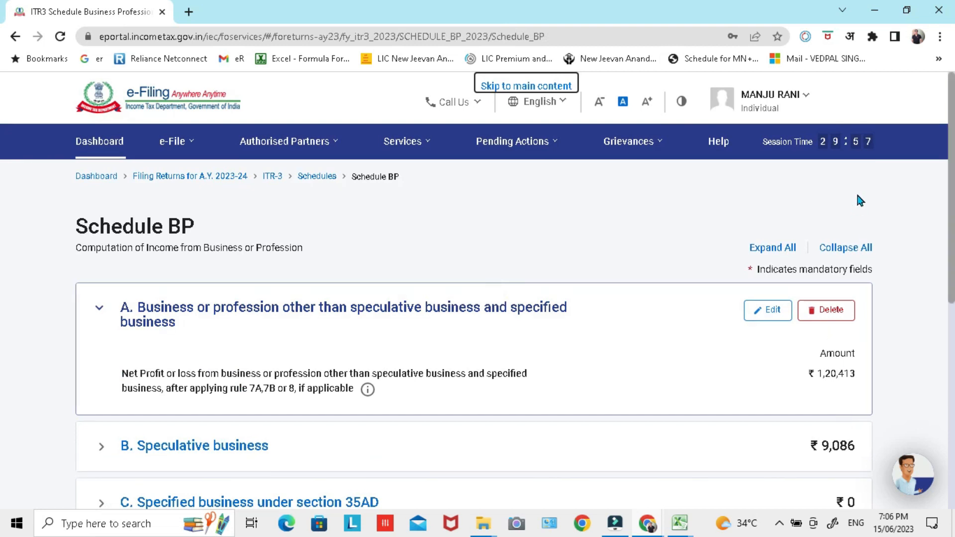
{"action": "scroll", "coordinate": [841, 249], "scroll_direction": "down", "scroll_amount": 2}
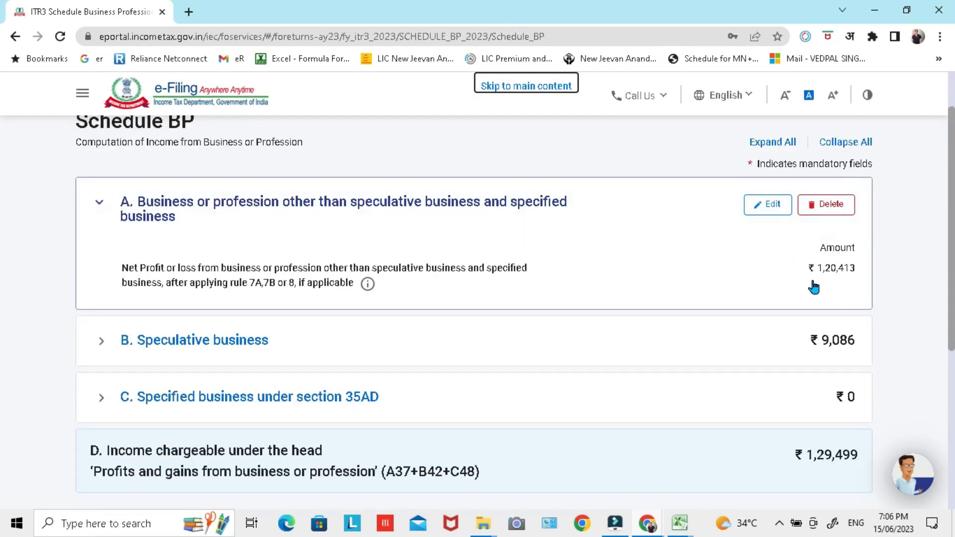
{"action": "left_click", "coordinate": [770, 214]}
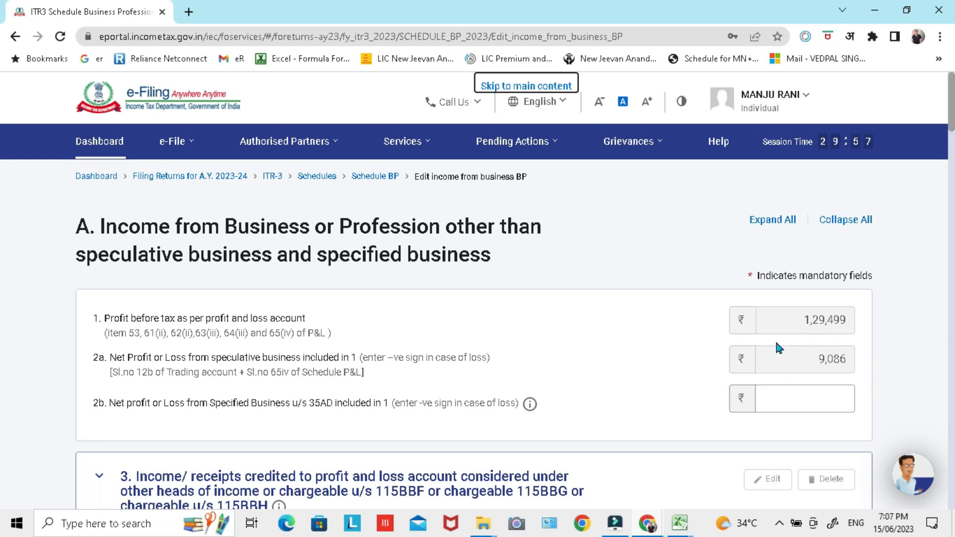
Step: Examine the profit, speculative income, balance, adjustment and net profit items of Schedule BP section A down to item 37
{"action": "scroll", "coordinate": [898, 298], "scroll_direction": "down", "scroll_amount": 2}
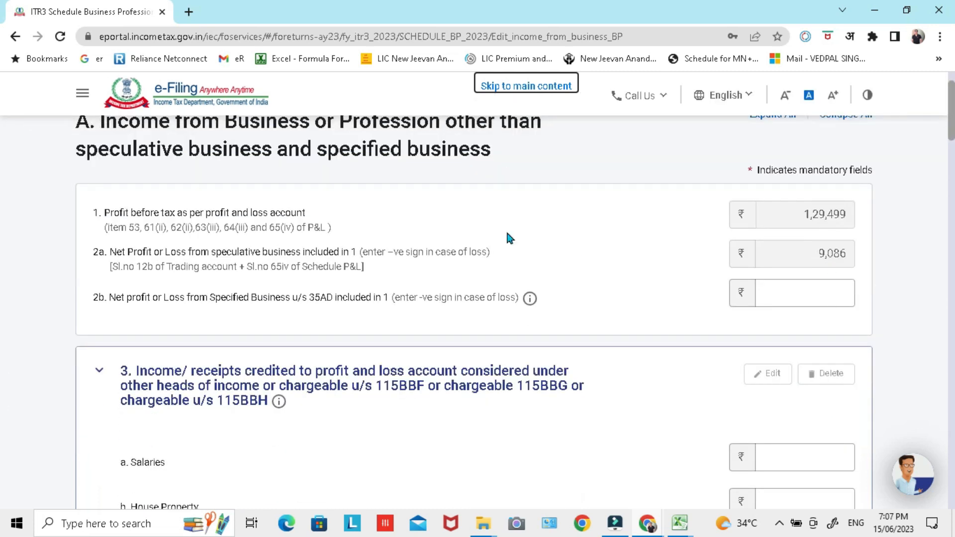
{"action": "scroll", "coordinate": [658, 295], "scroll_direction": "up", "scroll_amount": 2}
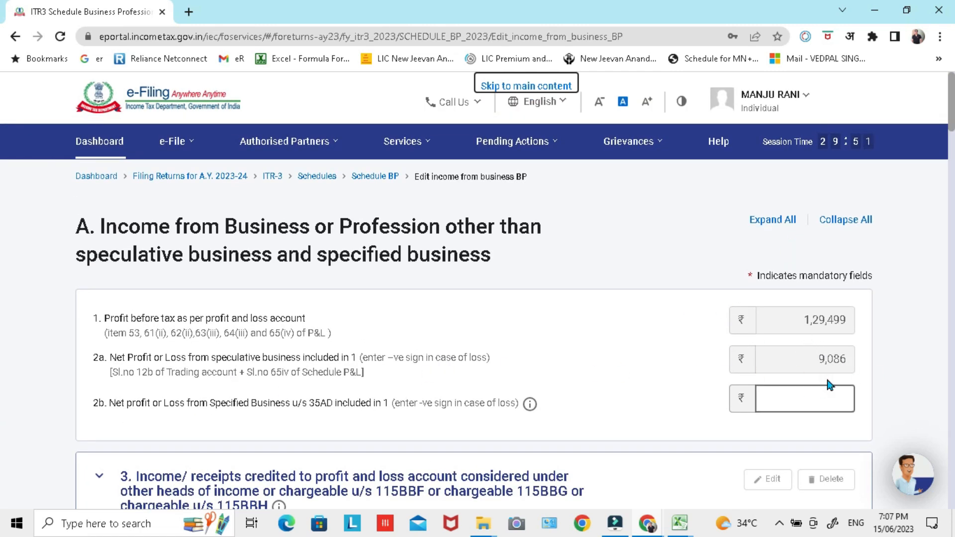
{"action": "scroll", "coordinate": [903, 336], "scroll_direction": "down", "scroll_amount": 2}
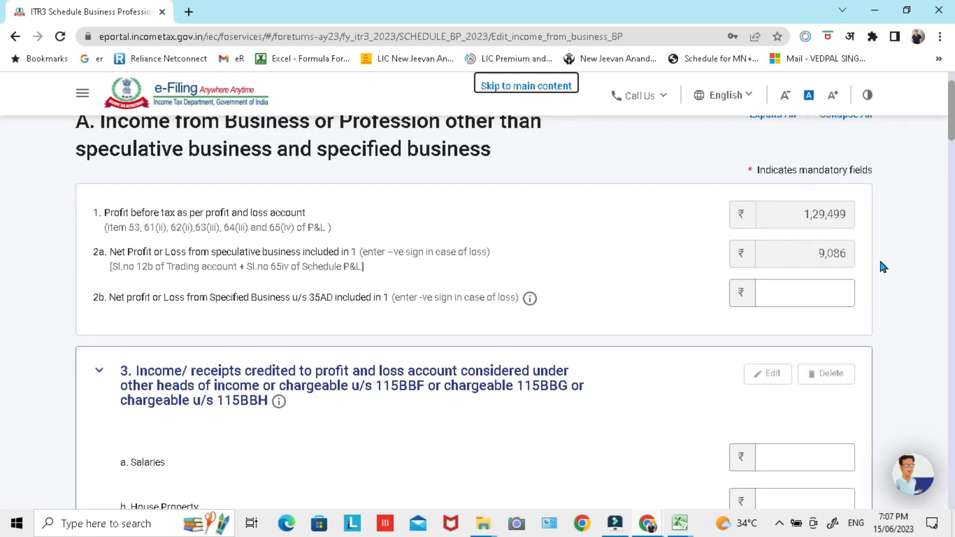
{"action": "scroll", "coordinate": [882, 268], "scroll_direction": "down", "scroll_amount": 12}
{"action": "scroll", "coordinate": [846, 284], "scroll_direction": "up", "scroll_amount": 3}
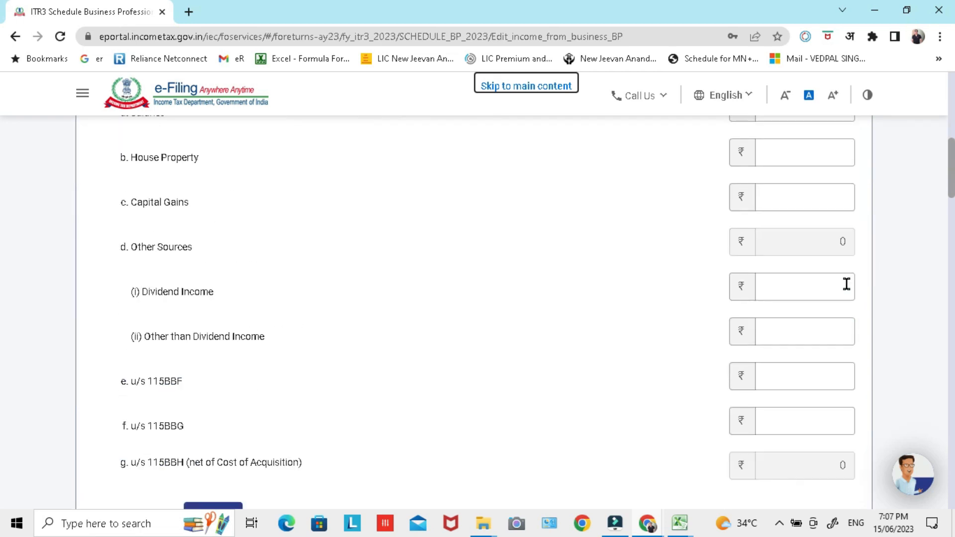
{"action": "scroll", "coordinate": [846, 298], "scroll_direction": "up", "scroll_amount": 5}
{"action": "scroll", "coordinate": [842, 324], "scroll_direction": "down", "scroll_amount": 12}
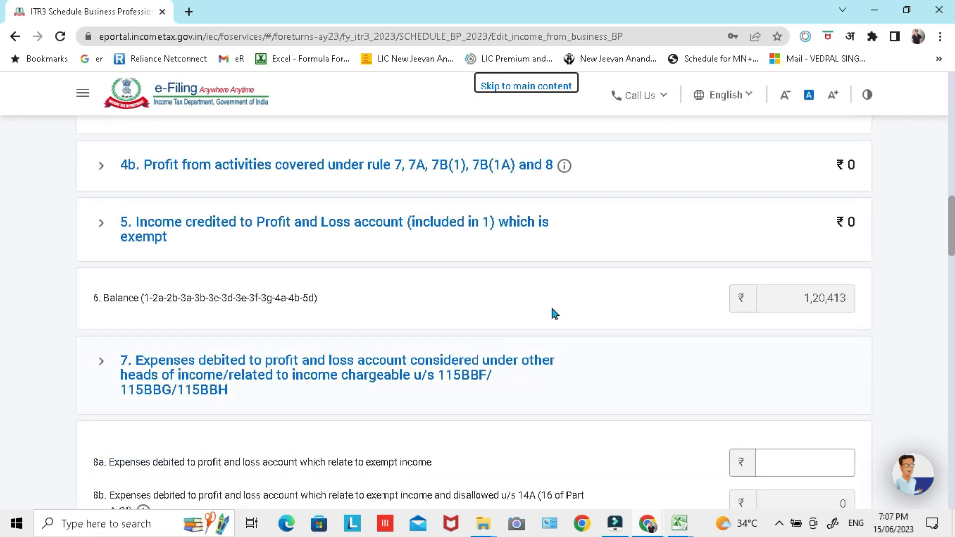
{"action": "scroll", "coordinate": [555, 313], "scroll_direction": "down", "scroll_amount": 1}
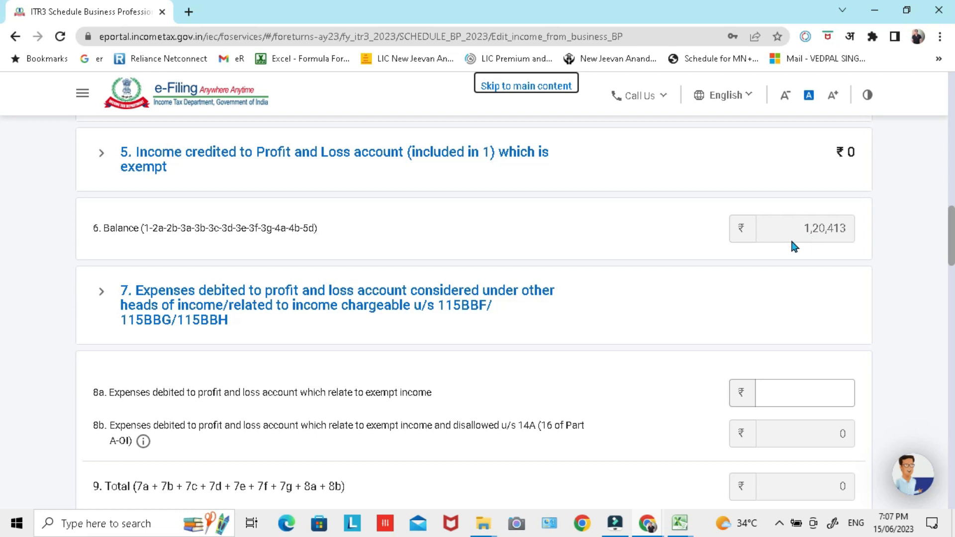
{"action": "scroll", "coordinate": [801, 285], "scroll_direction": "up", "scroll_amount": 6}
{"action": "scroll", "coordinate": [802, 299], "scroll_direction": "down", "scroll_amount": 3}
{"action": "scroll", "coordinate": [518, 333], "scroll_direction": "up", "scroll_amount": 9}
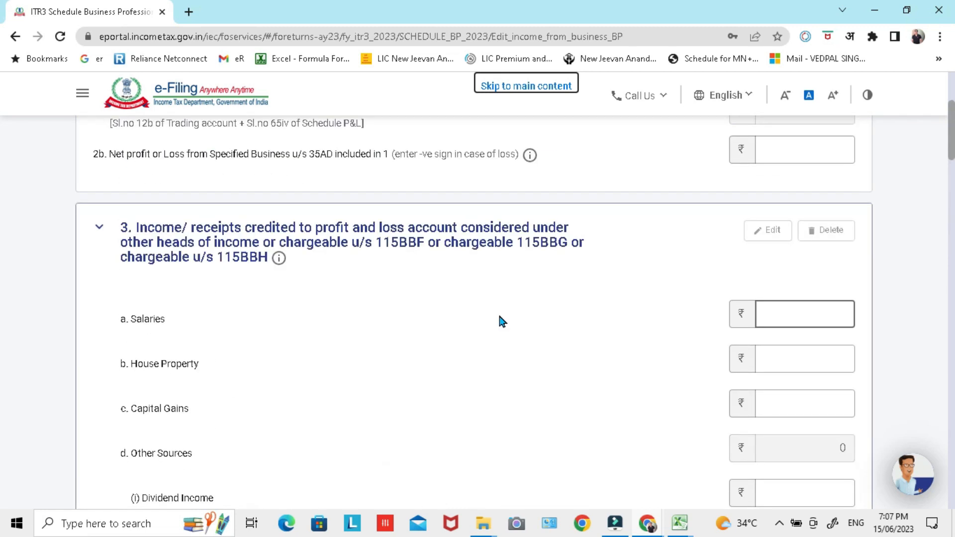
{"action": "scroll", "coordinate": [500, 318], "scroll_direction": "down", "scroll_amount": 12}
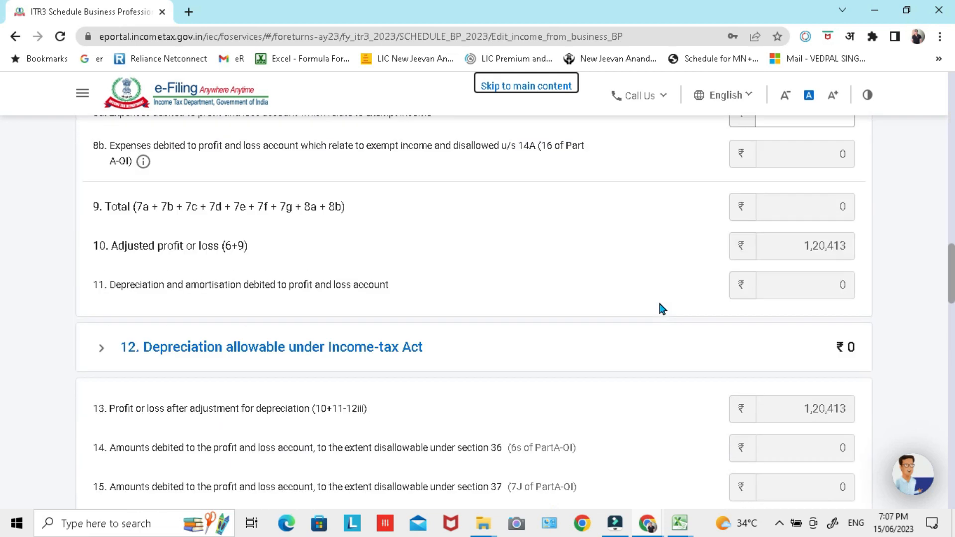
{"action": "scroll", "coordinate": [658, 301], "scroll_direction": "down", "scroll_amount": 18}
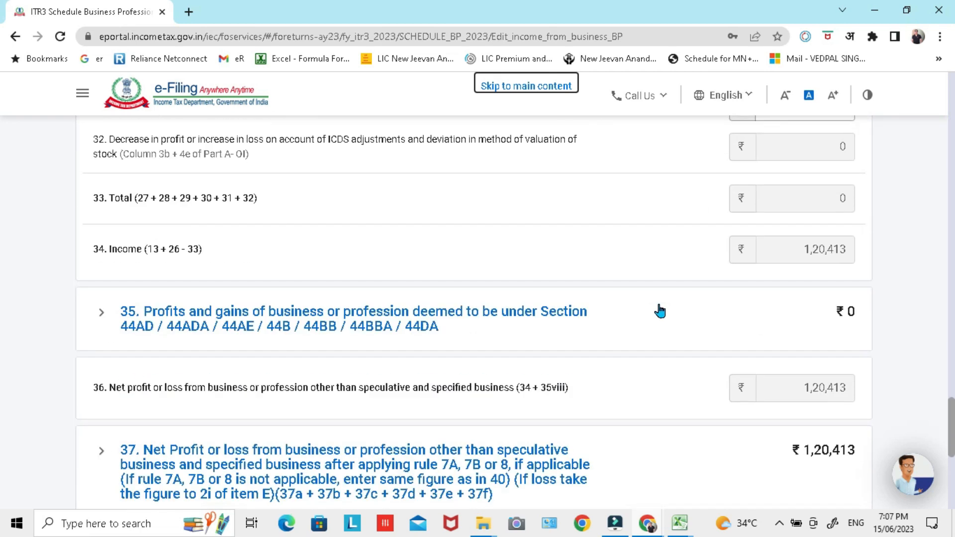
Step: Review items 1 to 38 of Schedule BP section A, non-speculative business income, and save the section
{"action": "scroll", "coordinate": [661, 311], "scroll_direction": "down", "scroll_amount": 3}
{"action": "scroll", "coordinate": [647, 329], "scroll_direction": "down", "scroll_amount": 3}
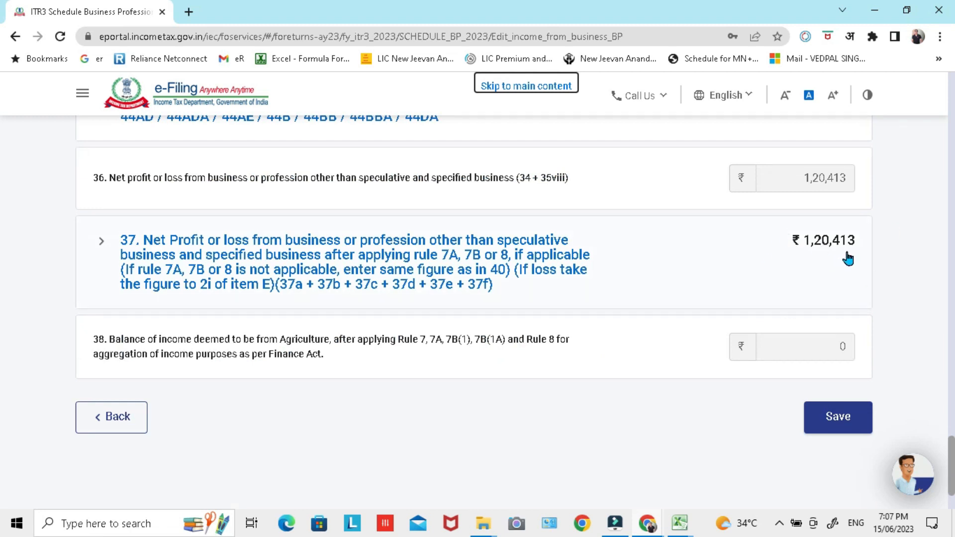
{"action": "scroll", "coordinate": [906, 356], "scroll_direction": "up", "scroll_amount": 20}
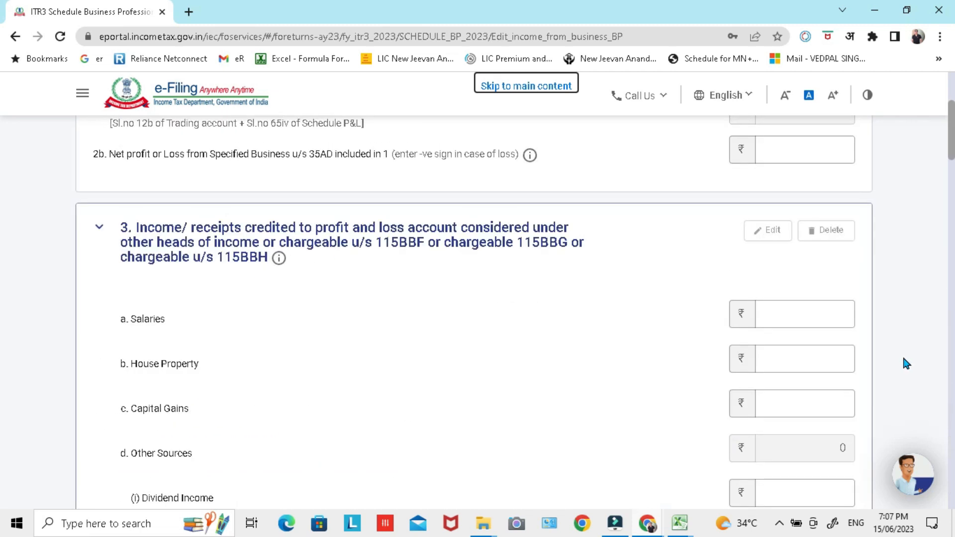
{"action": "scroll", "coordinate": [902, 356], "scroll_direction": "up", "scroll_amount": 5}
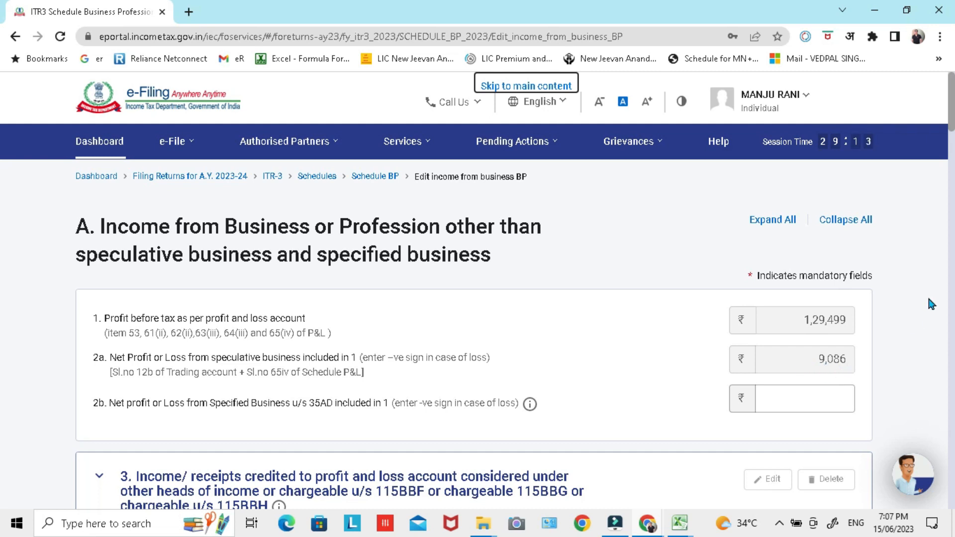
{"action": "scroll", "coordinate": [926, 290], "scroll_direction": "down", "scroll_amount": 10}
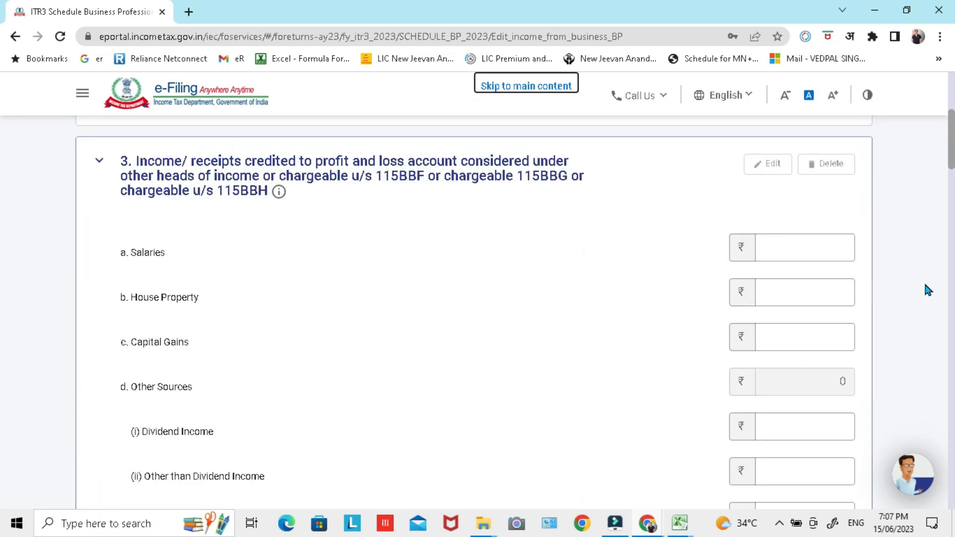
{"action": "scroll", "coordinate": [923, 291], "scroll_direction": "down", "scroll_amount": 20}
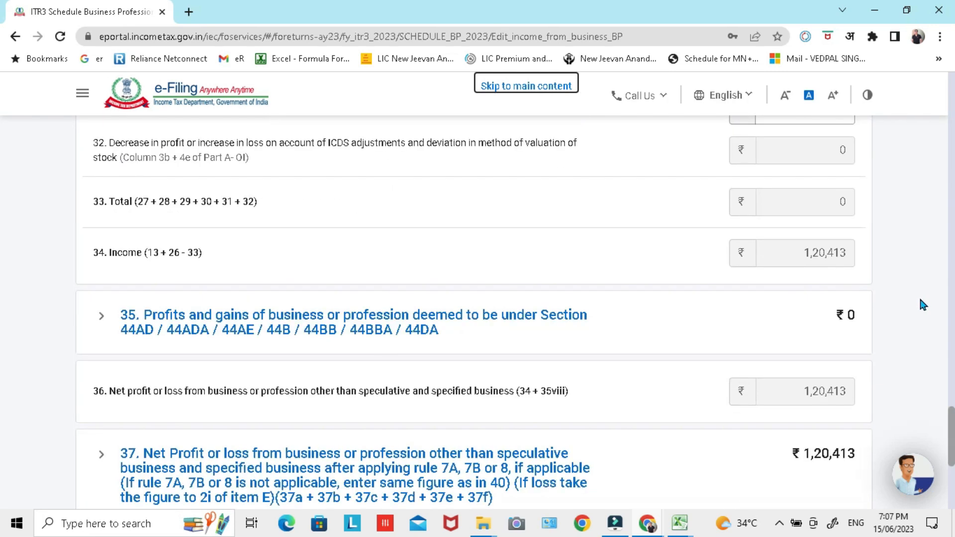
{"action": "left_click", "coordinate": [847, 332]}
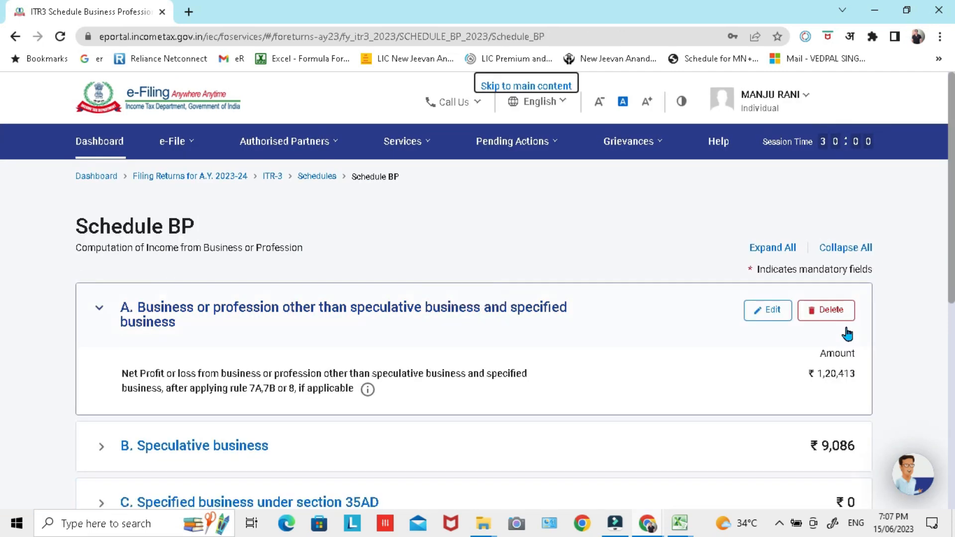
Step: Collapse section A of Schedule BP, check the amounts of sections A to E and confirm the schedule
{"action": "scroll", "coordinate": [879, 234], "scroll_direction": "down", "scroll_amount": 4}
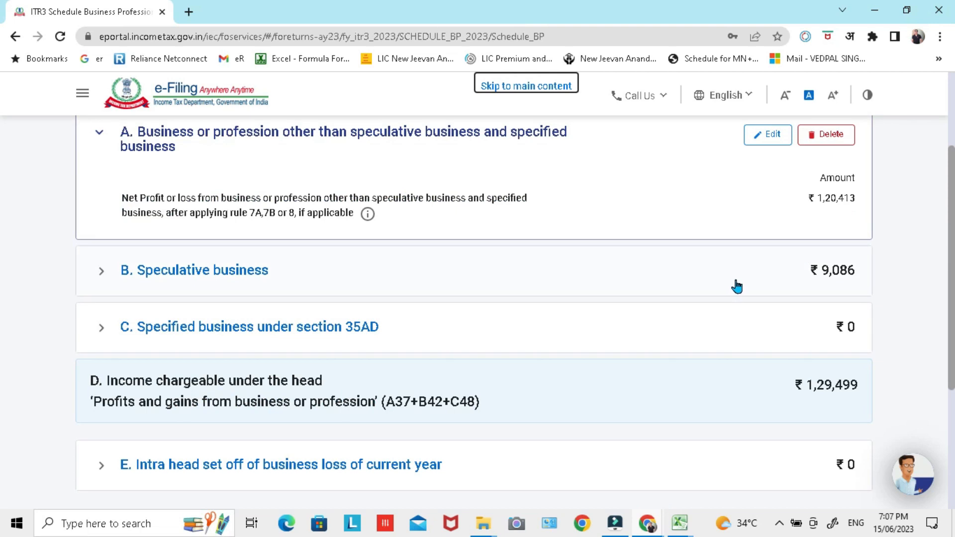
{"action": "scroll", "coordinate": [826, 281], "scroll_direction": "up", "scroll_amount": 4}
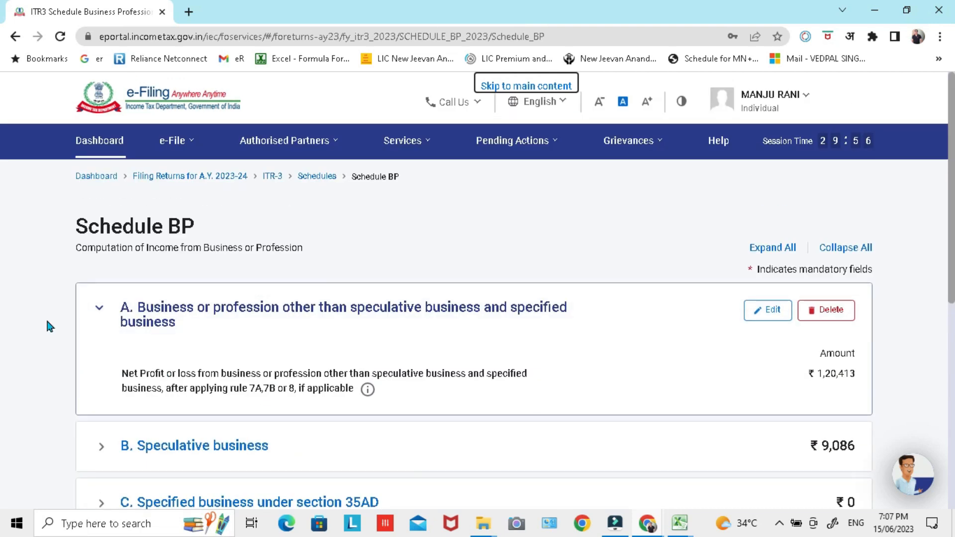
{"action": "left_click", "coordinate": [101, 310]}
{"action": "scroll", "coordinate": [567, 291], "scroll_direction": "down", "scroll_amount": 2}
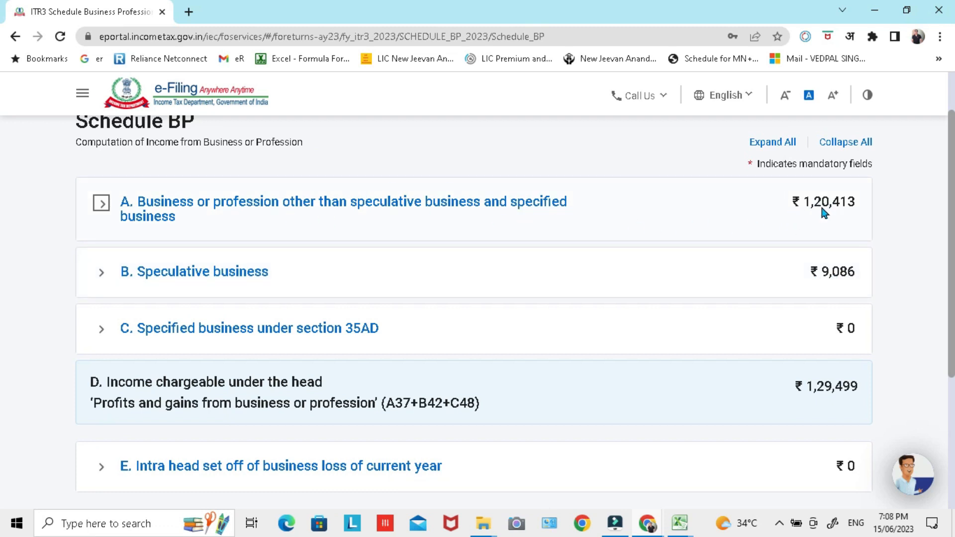
{"action": "scroll", "coordinate": [871, 232], "scroll_direction": "down", "scroll_amount": 2}
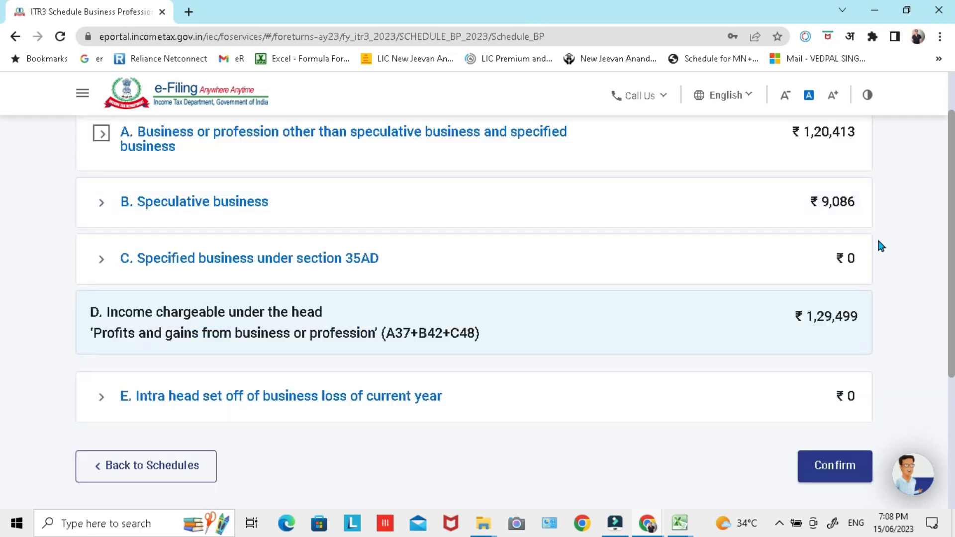
{"action": "left_click", "coordinate": [847, 472]}
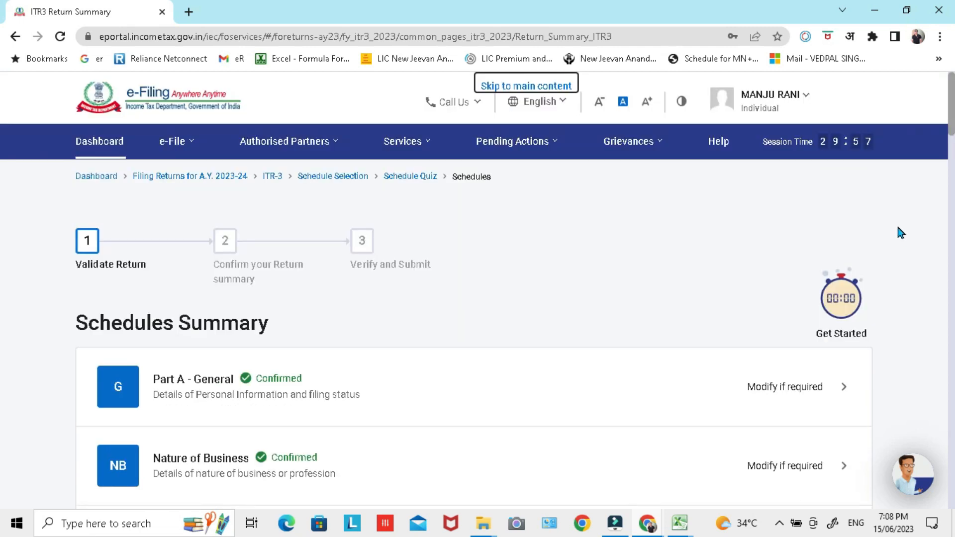
Step: Examine the Schedules Summary from Part A - General to Schedule VIA for schedules that still need confirmation
{"action": "scroll", "coordinate": [900, 233], "scroll_direction": "down", "scroll_amount": 3}
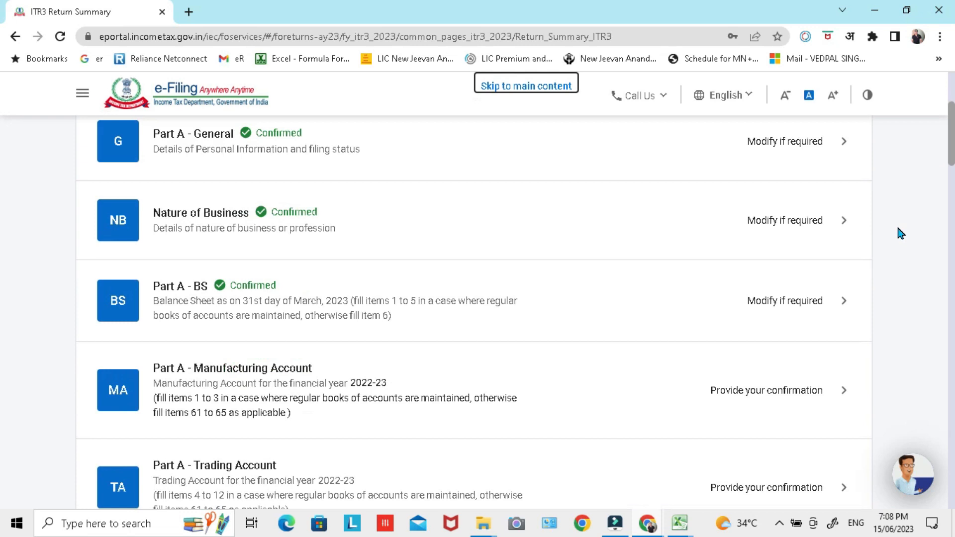
{"action": "scroll", "coordinate": [676, 271], "scroll_direction": "down", "scroll_amount": 7}
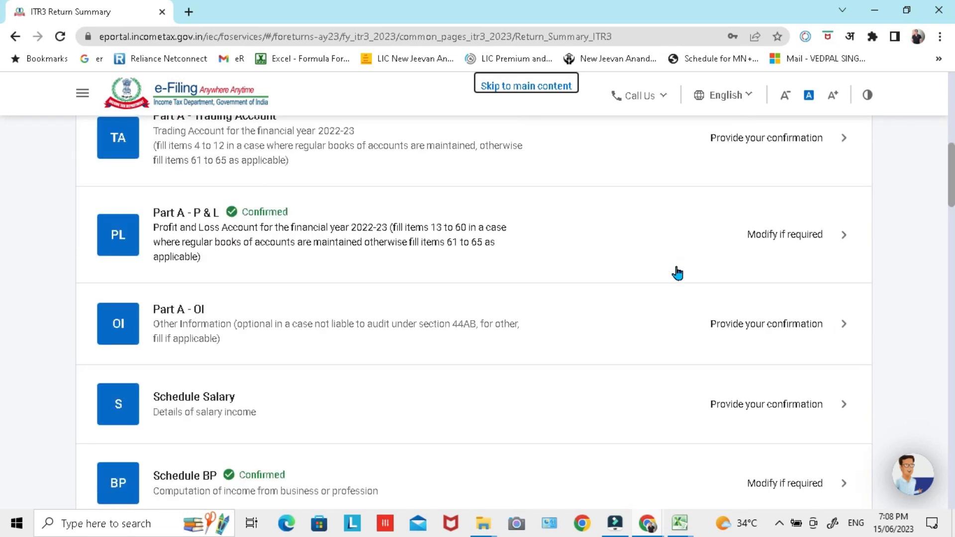
{"action": "scroll", "coordinate": [677, 273], "scroll_direction": "down", "scroll_amount": 4}
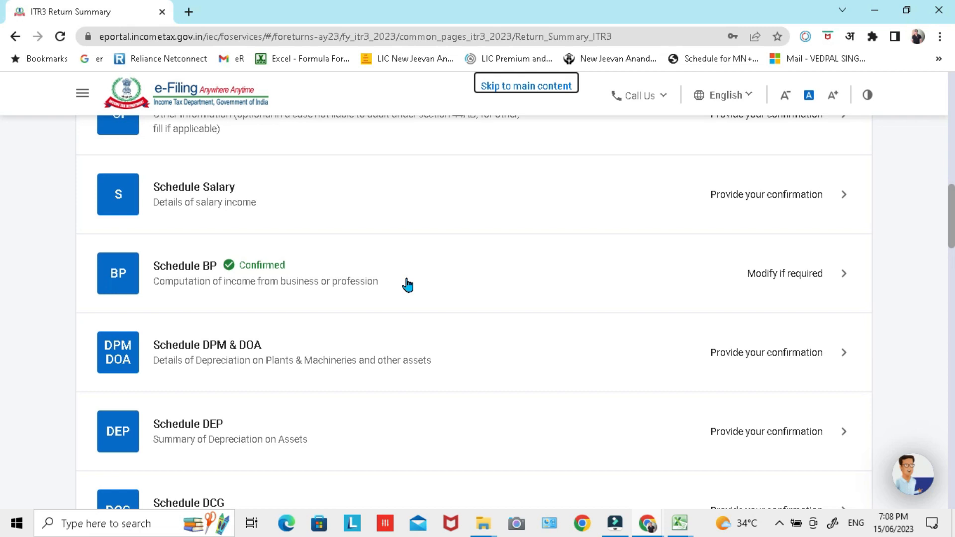
{"action": "scroll", "coordinate": [405, 284], "scroll_direction": "up", "scroll_amount": 1}
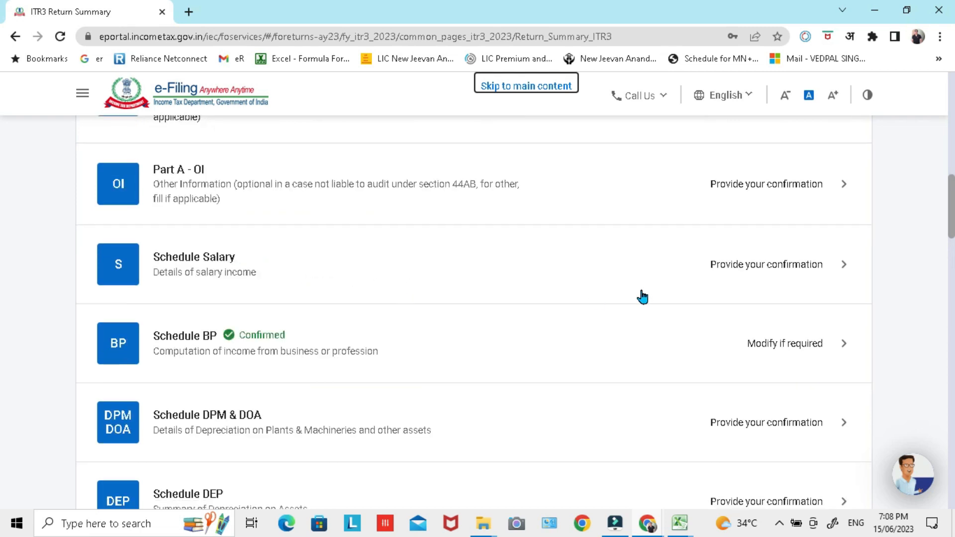
{"action": "scroll", "coordinate": [635, 282], "scroll_direction": "down", "scroll_amount": 4}
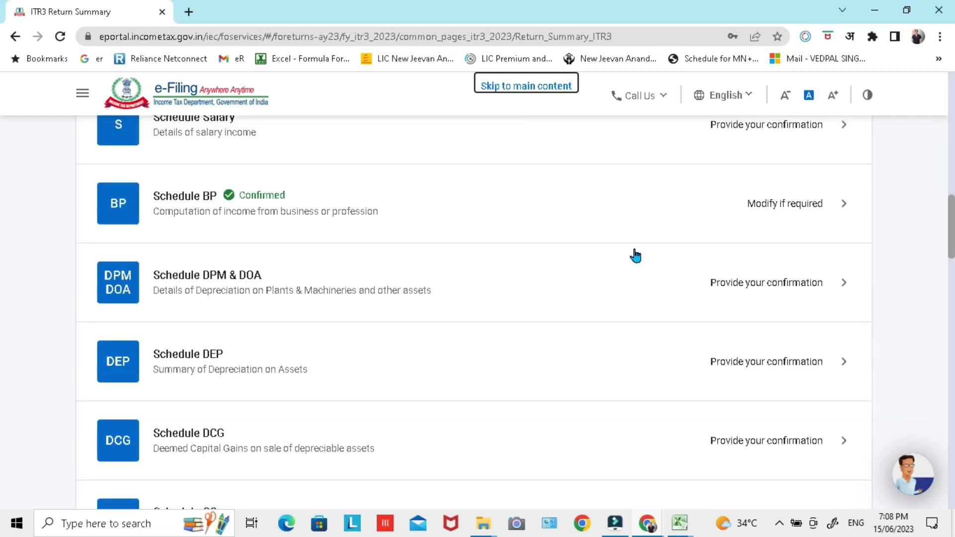
{"action": "scroll", "coordinate": [320, 384], "scroll_direction": "down", "scroll_amount": 2}
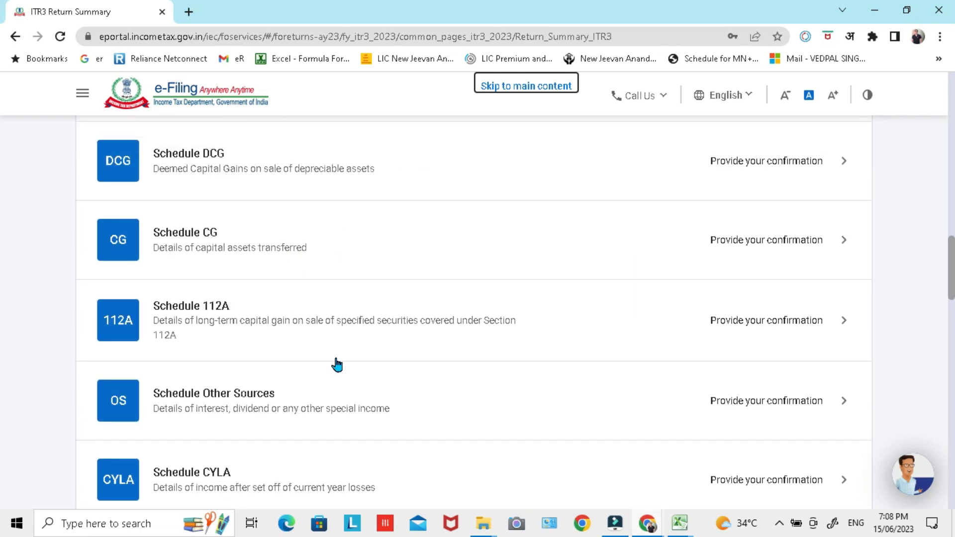
{"action": "scroll", "coordinate": [330, 331], "scroll_direction": "down", "scroll_amount": 1}
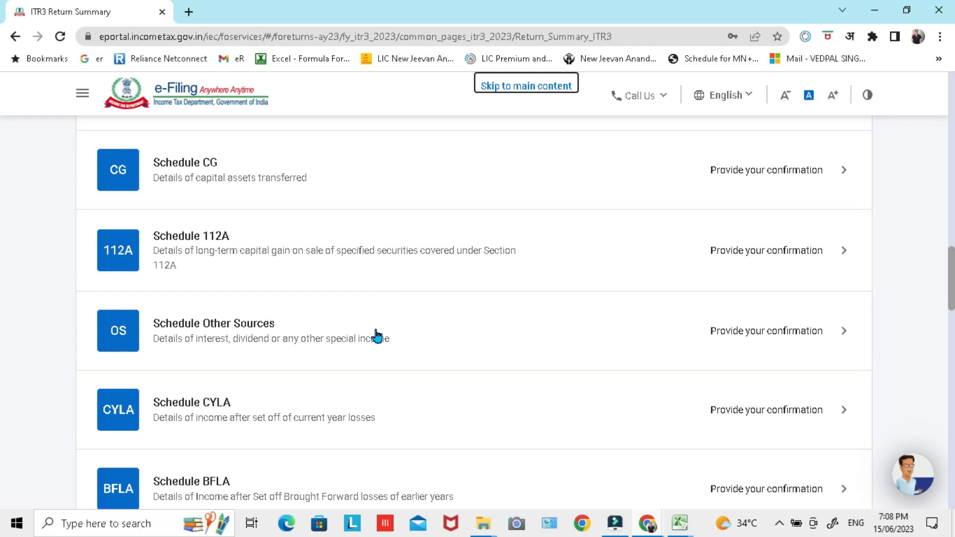
{"action": "scroll", "coordinate": [378, 299], "scroll_direction": "down", "scroll_amount": 2}
{"action": "scroll", "coordinate": [477, 271], "scroll_direction": "down", "scroll_amount": 6}
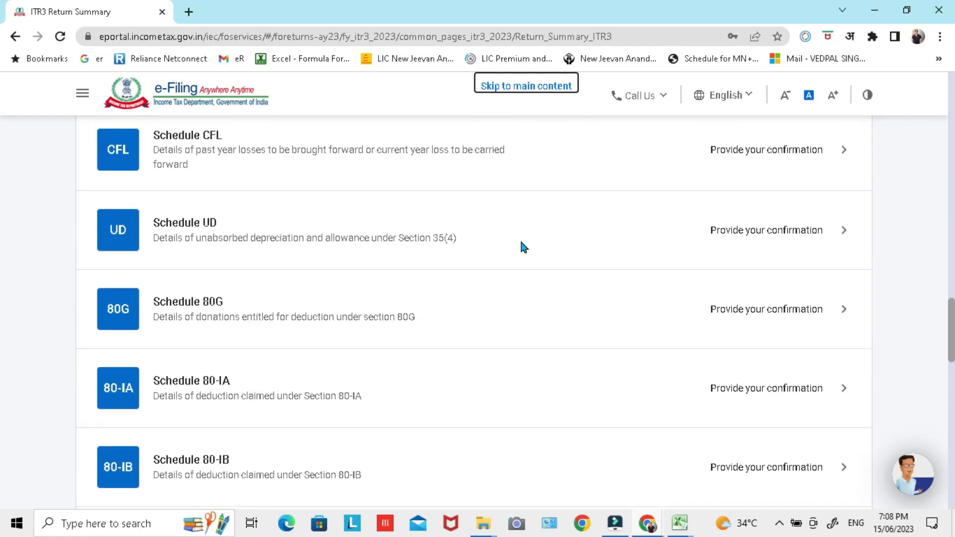
{"action": "scroll", "coordinate": [525, 326], "scroll_direction": "down", "scroll_amount": 3}
{"action": "scroll", "coordinate": [536, 337], "scroll_direction": "up", "scroll_amount": 10}
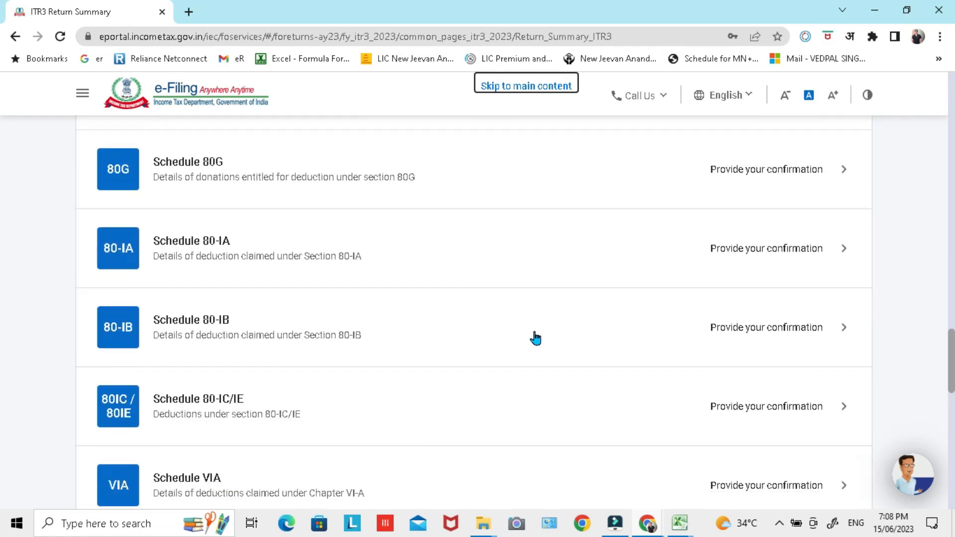
{"action": "scroll", "coordinate": [536, 339], "scroll_direction": "up", "scroll_amount": 12}
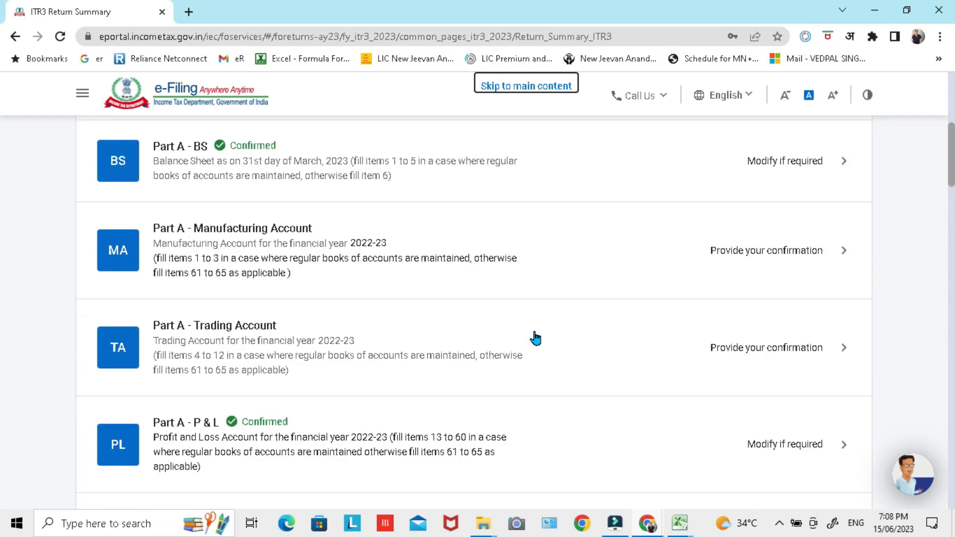
Step: Open Part A - Manufacturing Account, leave its amounts blank, confirm it and check its status in the Schedules Summary
{"action": "left_click", "coordinate": [841, 258]}
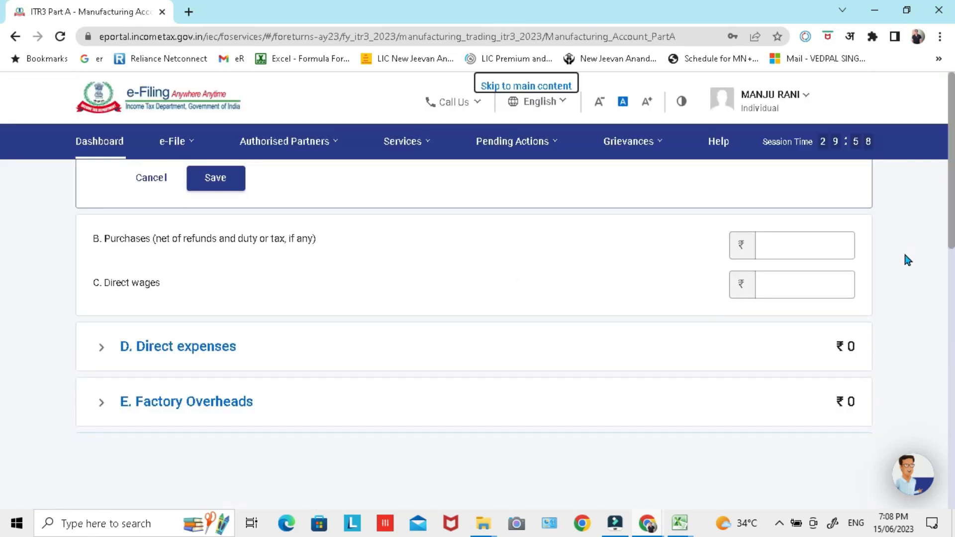
{"action": "left_click", "coordinate": [820, 323]}
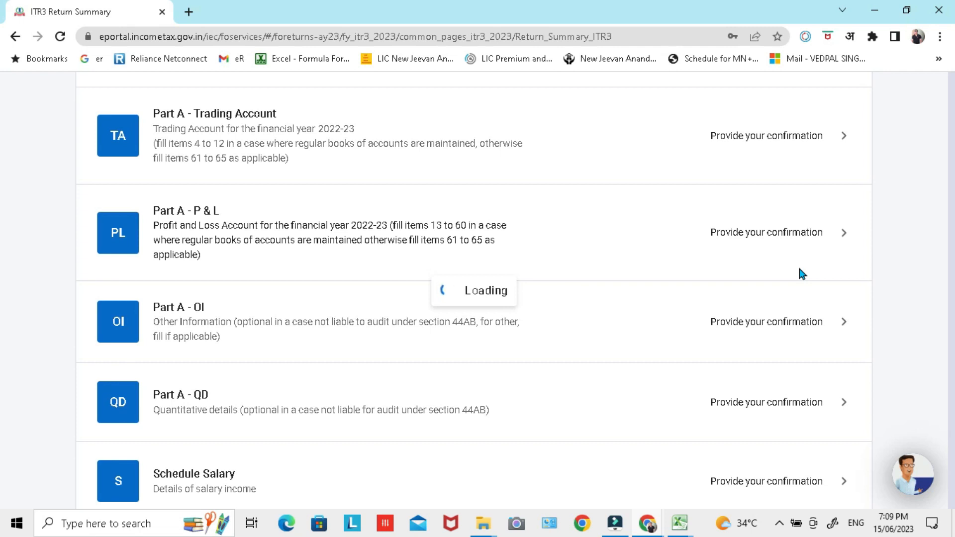
{"action": "scroll", "coordinate": [768, 254], "scroll_direction": "down", "scroll_amount": 5}
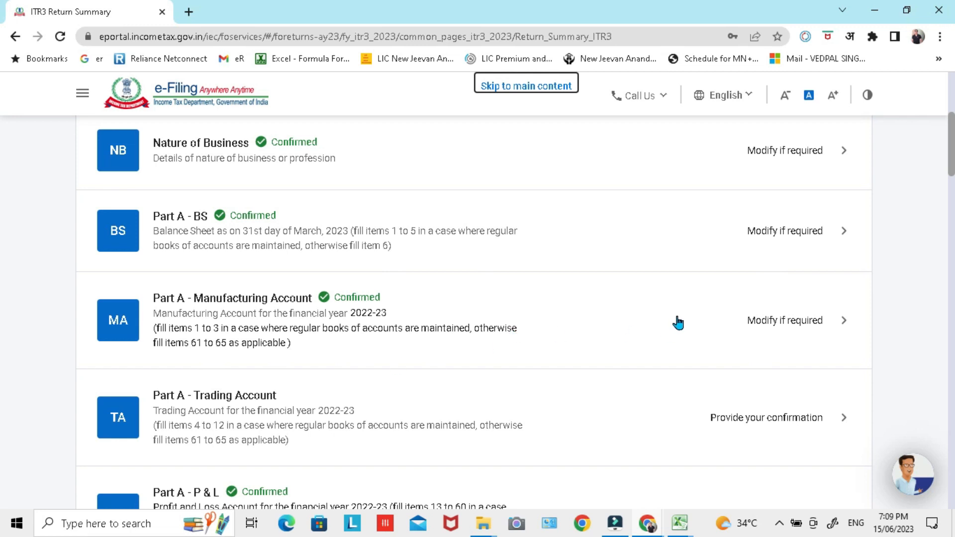
{"action": "scroll", "coordinate": [680, 320], "scroll_direction": "down", "scroll_amount": 1}
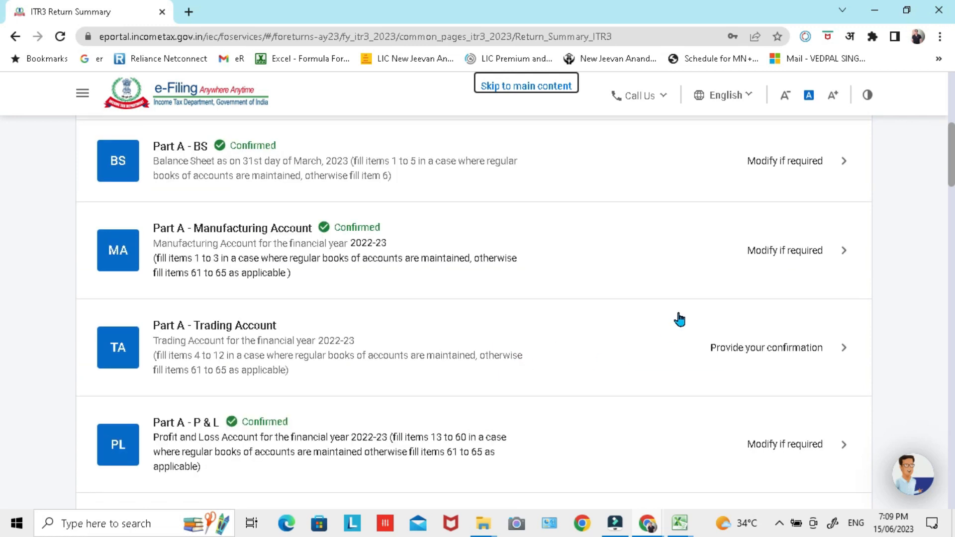